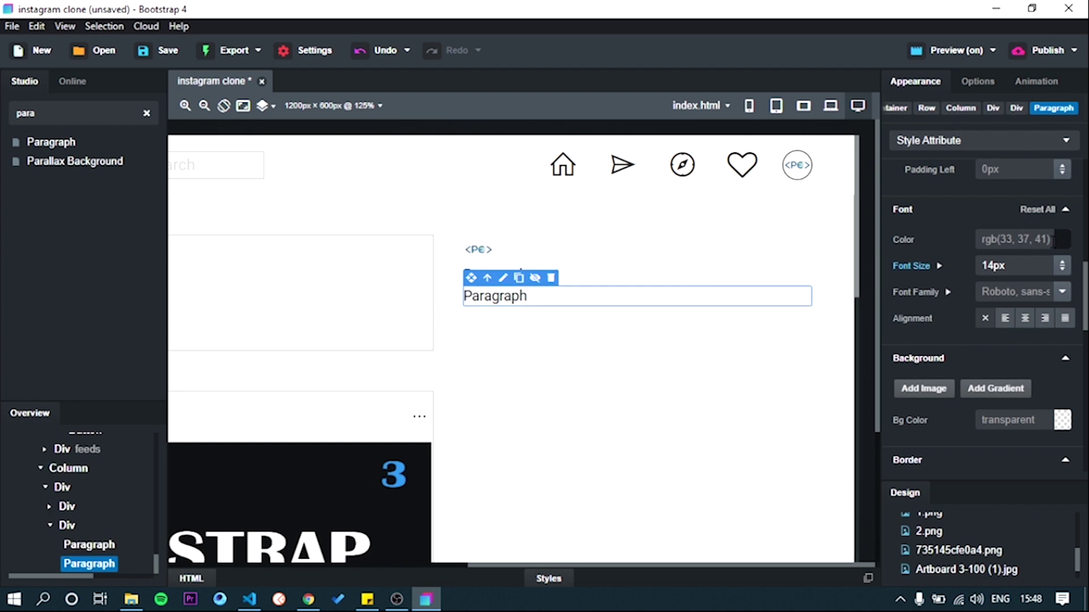
- Set the font color of the second profile paragraph to light grey
click(1063, 239)
mouse_move(788, 344)
mouse_down()
mouse_move(773, 345)
mouse_move(780, 355)
mouse_move(778, 343)
mouse_up()
click(777, 342)
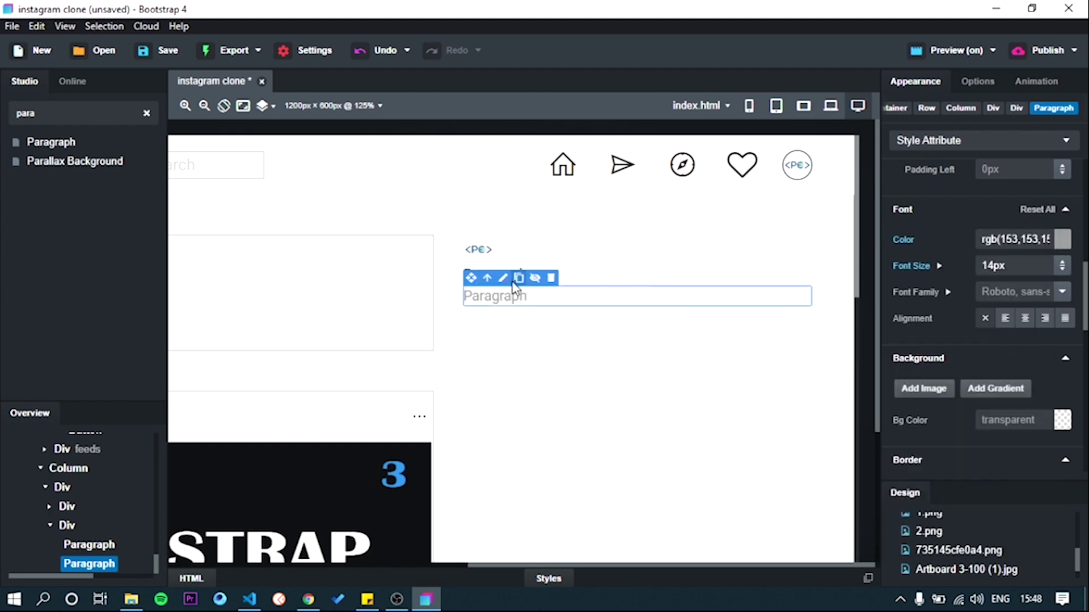
- Replace the placeholder text of the paragraph below the profile logo with "Programming.earth"
double_click(511, 274)
key(BackSpace)
key(BackSpace)
key(BackSpace)
key(BackSpace)
key(BackSpace)
key(BackSpace)
key(BackSpace)
key(BackSpace)
text(rogram)
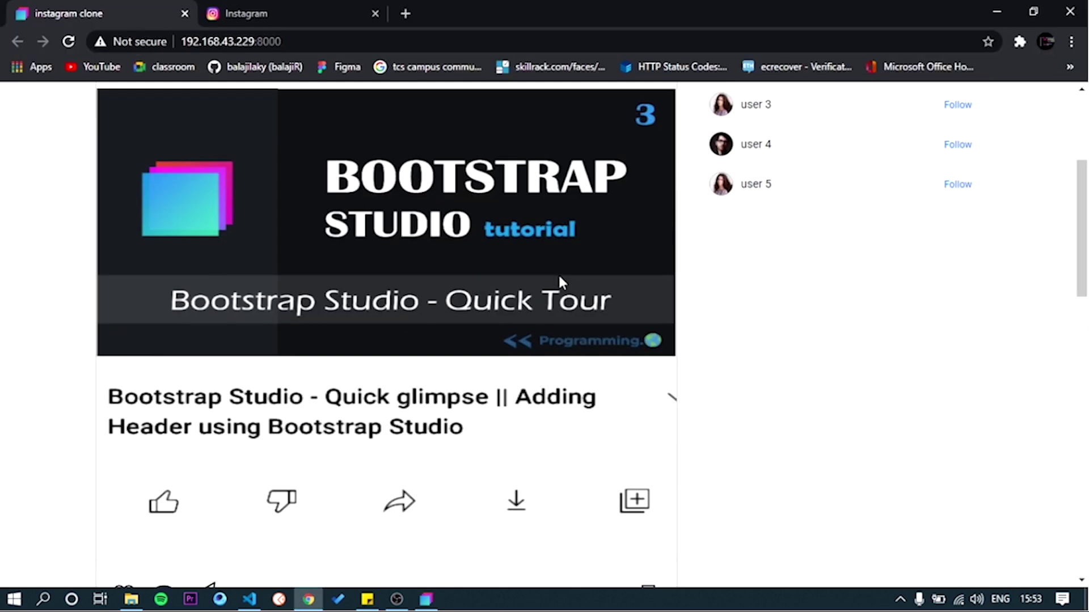
- Review the clone's stories, post feed and follow suggestions in the browser preview
scroll(558, 278, up, 3)
scroll(566, 235, down, 15)
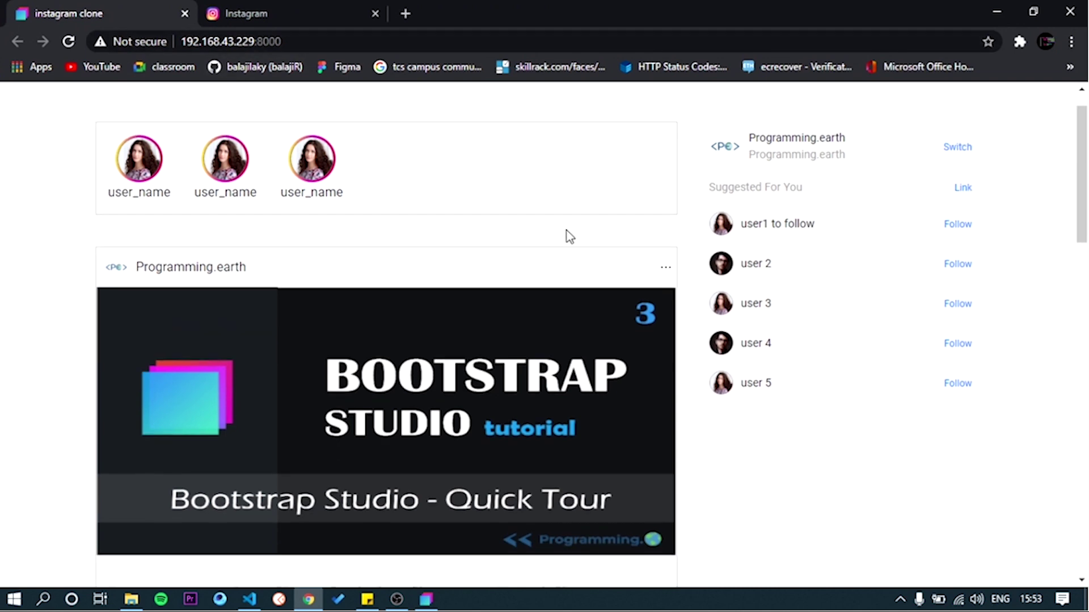
scroll(565, 230, down, 5)
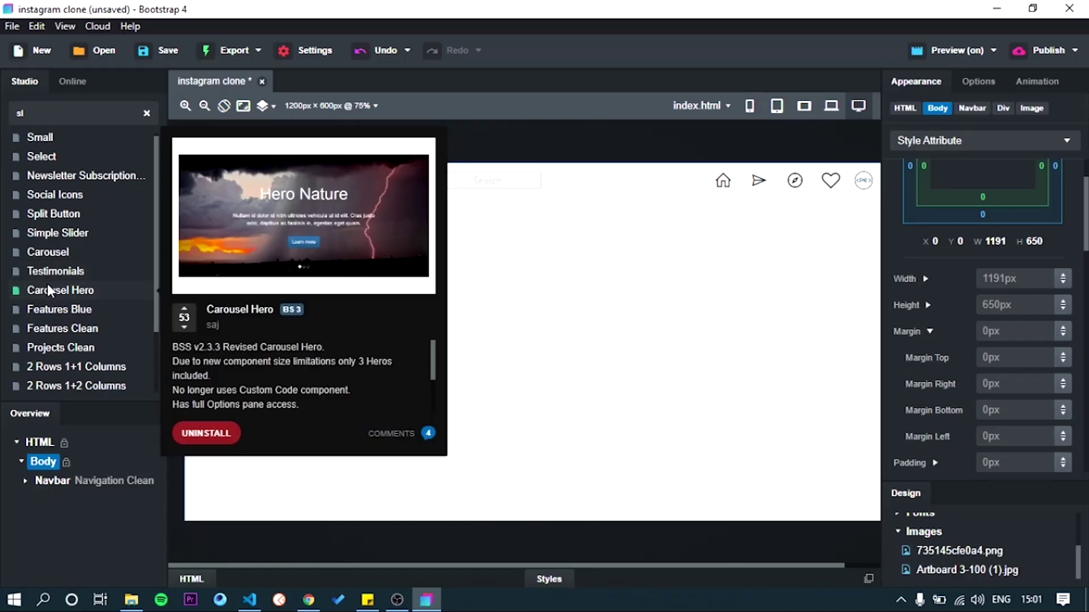
- Search the components for "side" and add a Sidebar block below the navbar
text(ide)
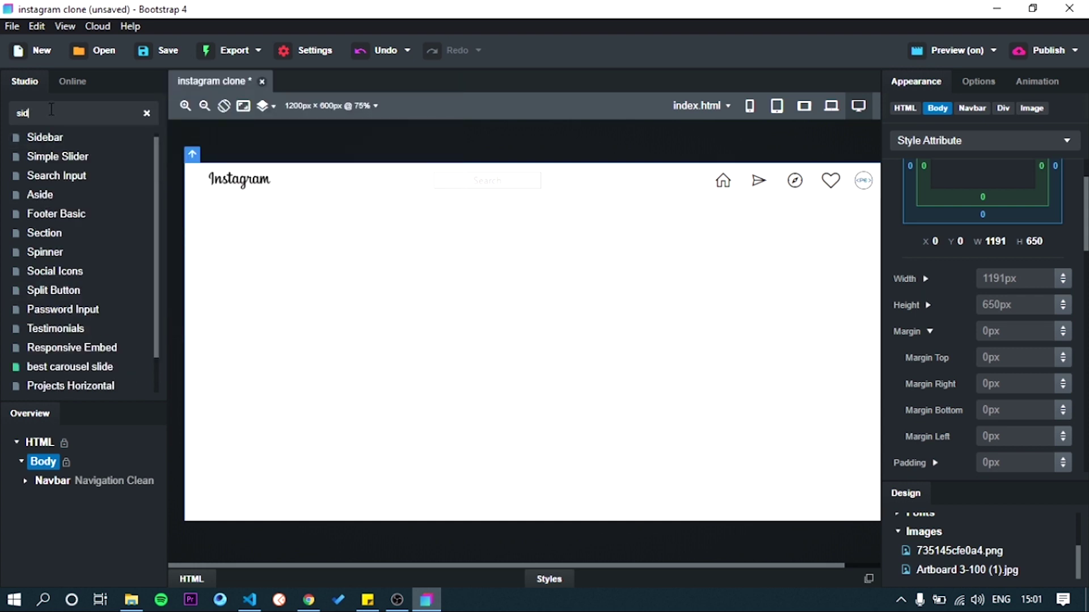
mouse_move(65, 144)
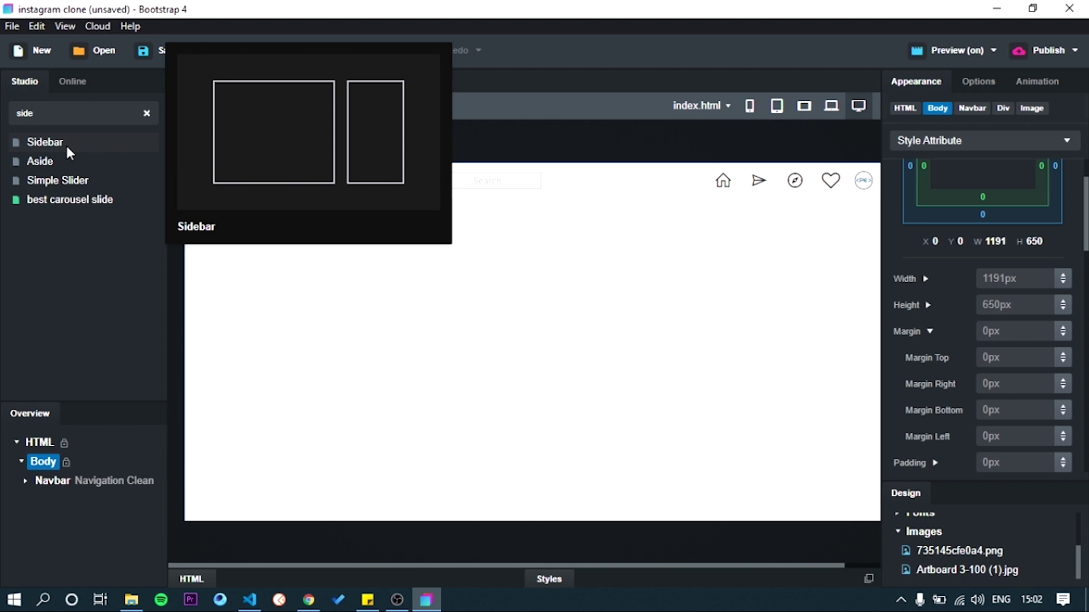
drag(65, 144, 363, 249)
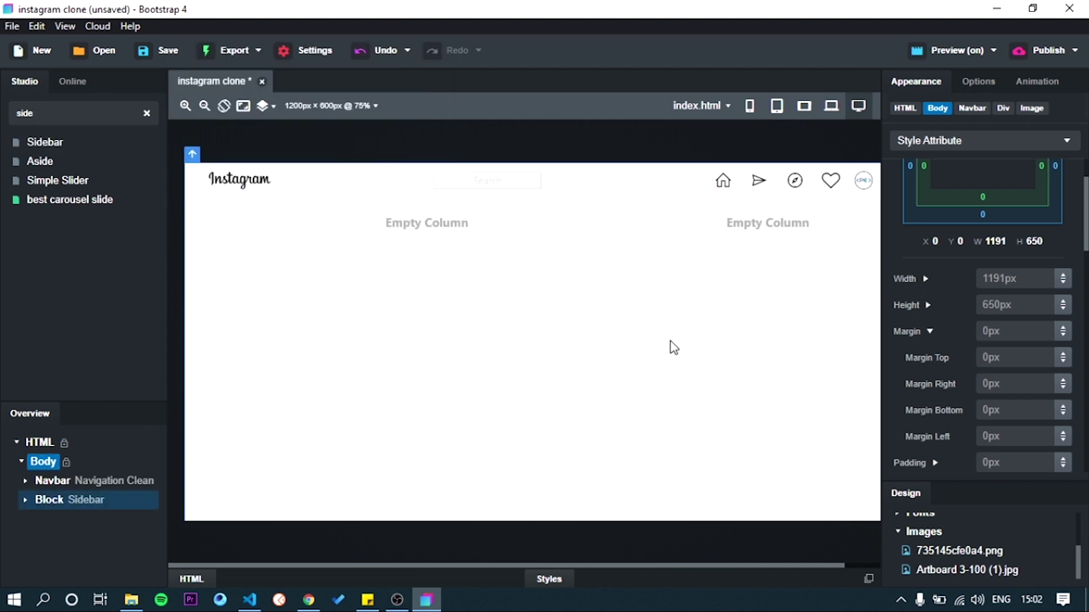
- Check the real Instagram page's layout in the browser, and add a Div inside the wider column of the Sidebar block
click(440, 224)
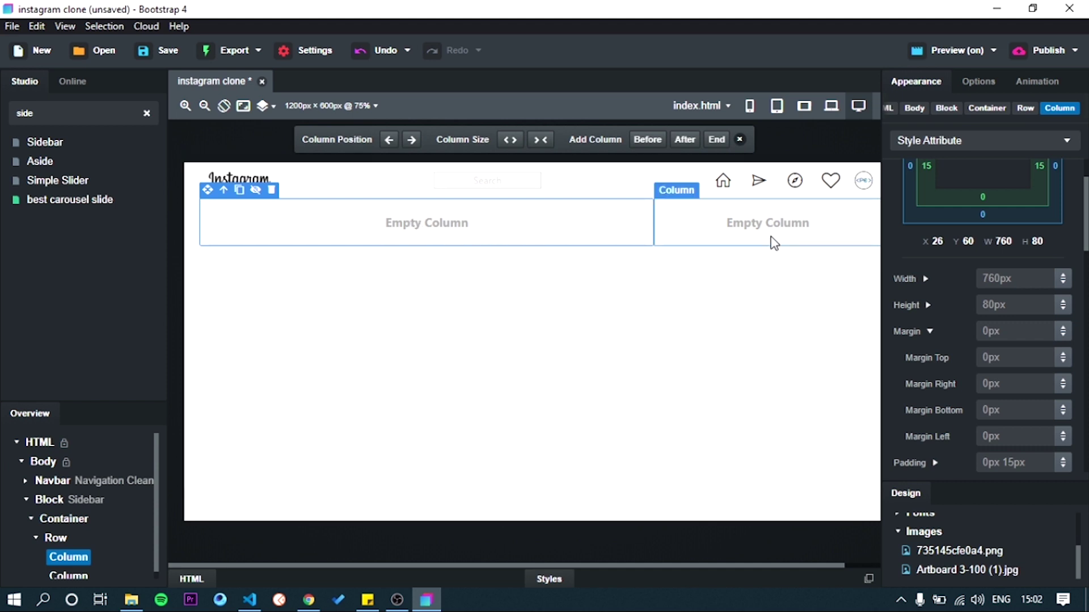
click(309, 600)
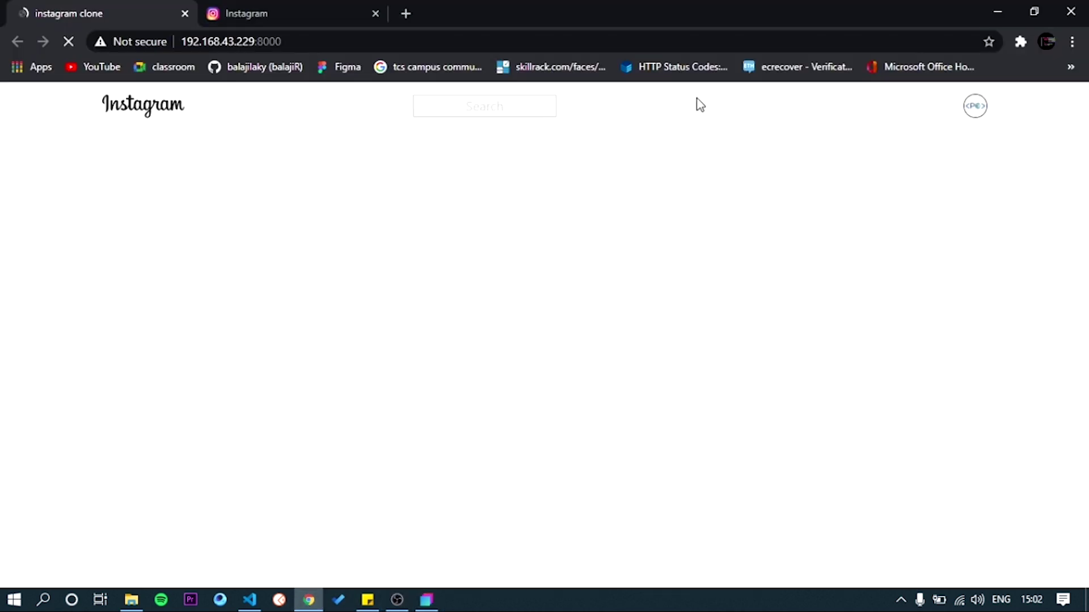
click(249, 14)
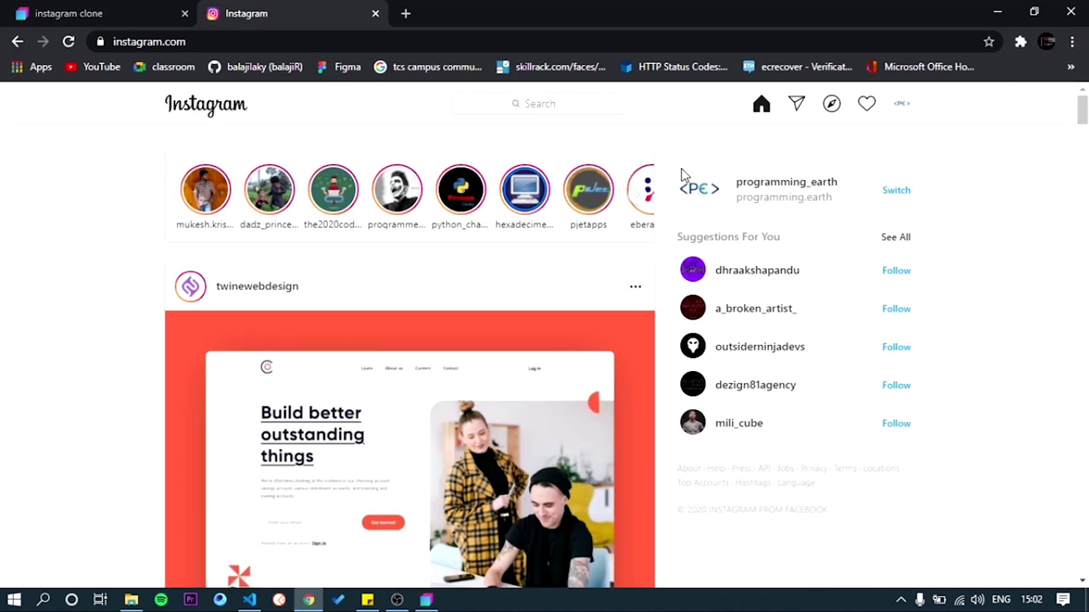
key(alt+Tab)
key(BackSpace)
key(BackSpace)
key(BackSpace)
key(BackSpace)
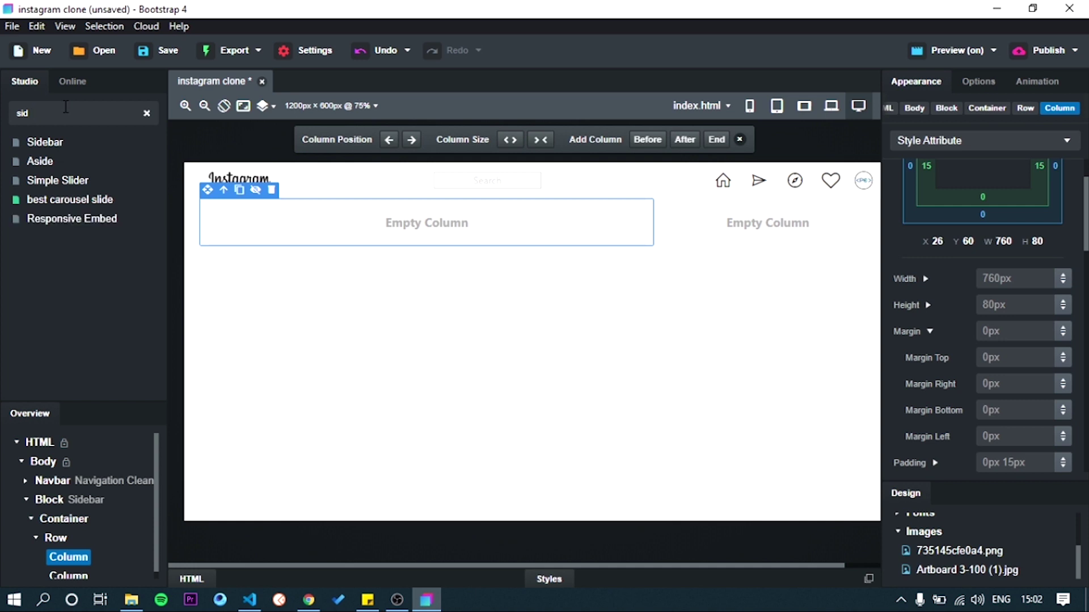
text(div)
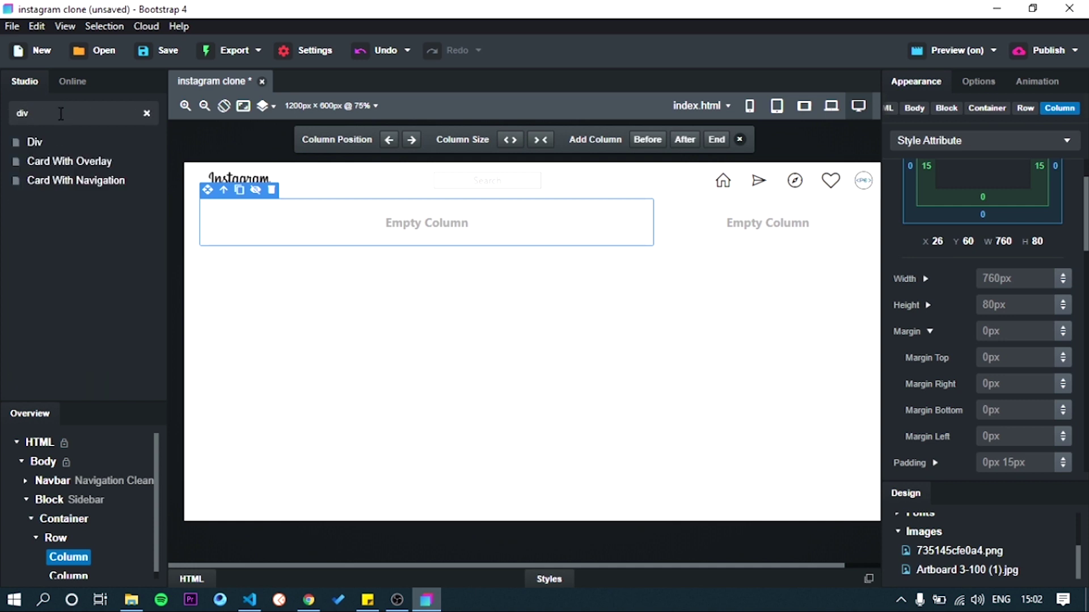
drag(37, 144, 338, 221)
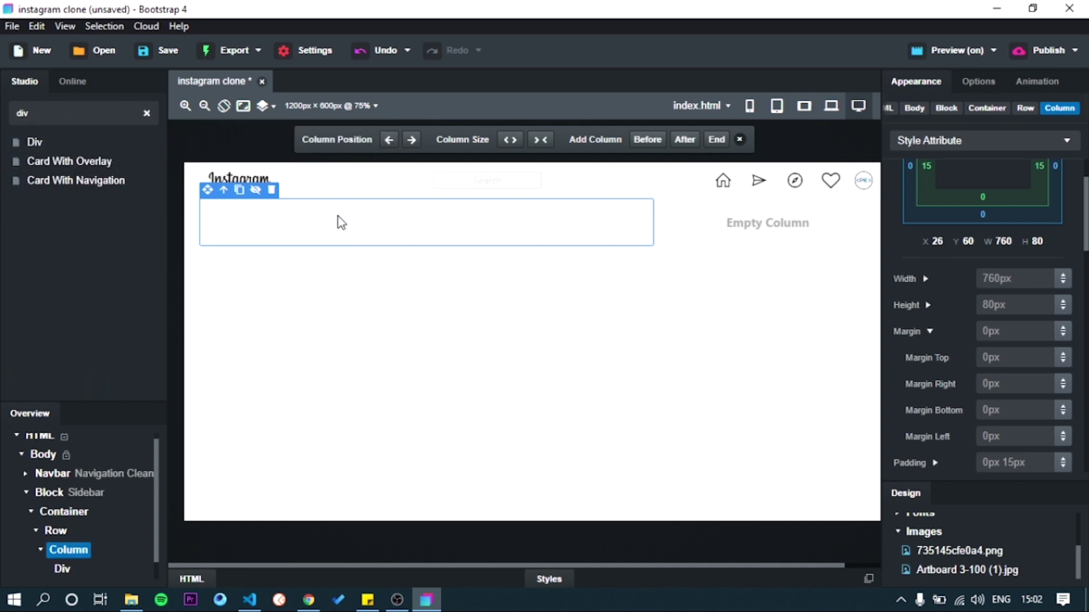
- Set the top margin of the Div in the wider column to 40px
click(62, 568)
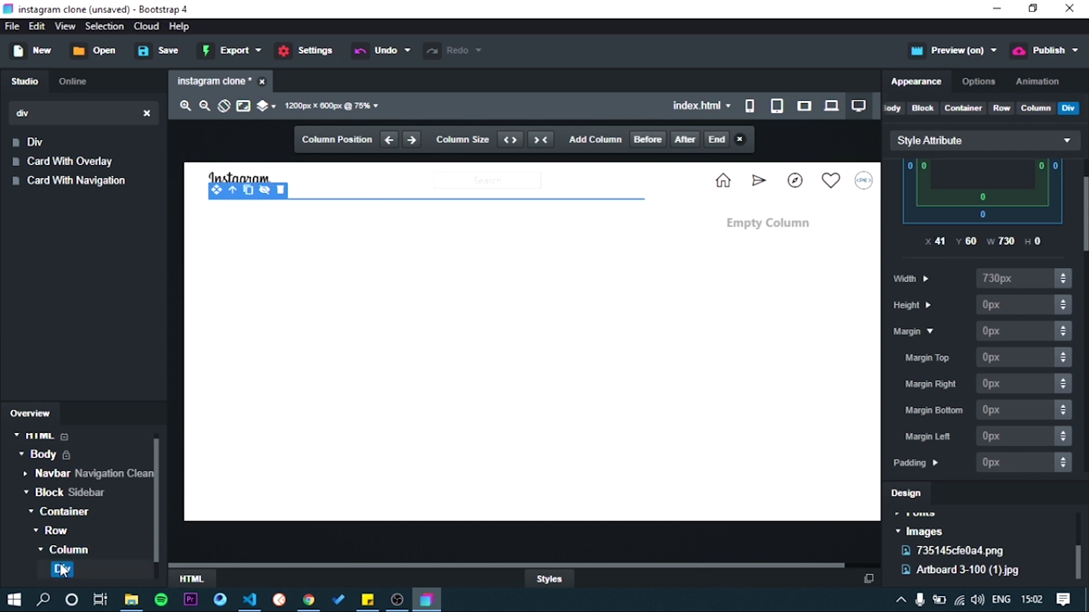
click(1001, 357)
text(7px)
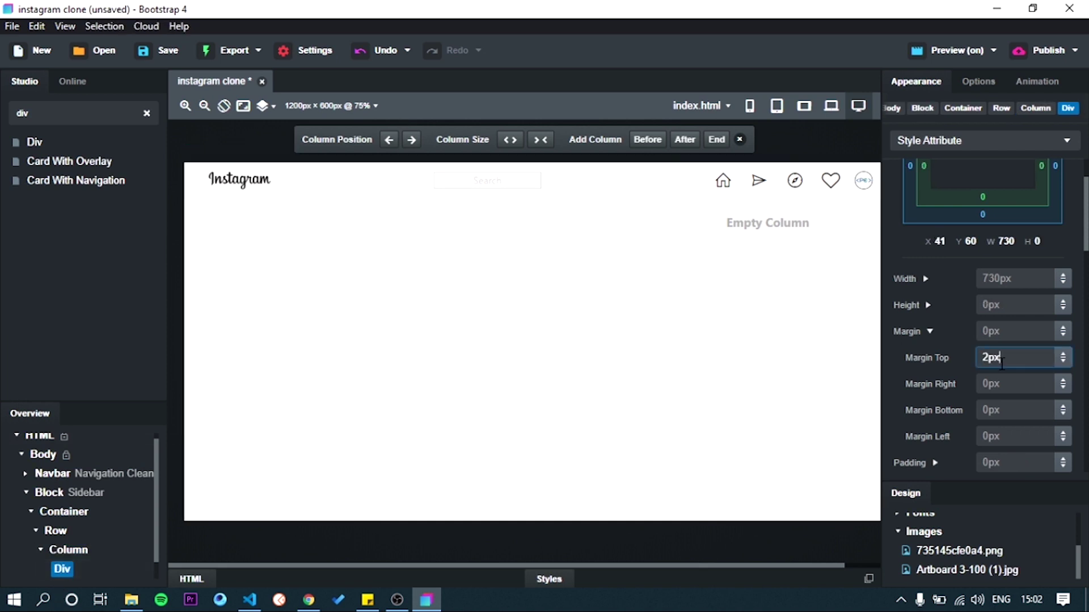
key(Up)
key(Up)
key(Up)
key(Up)
key(Up)
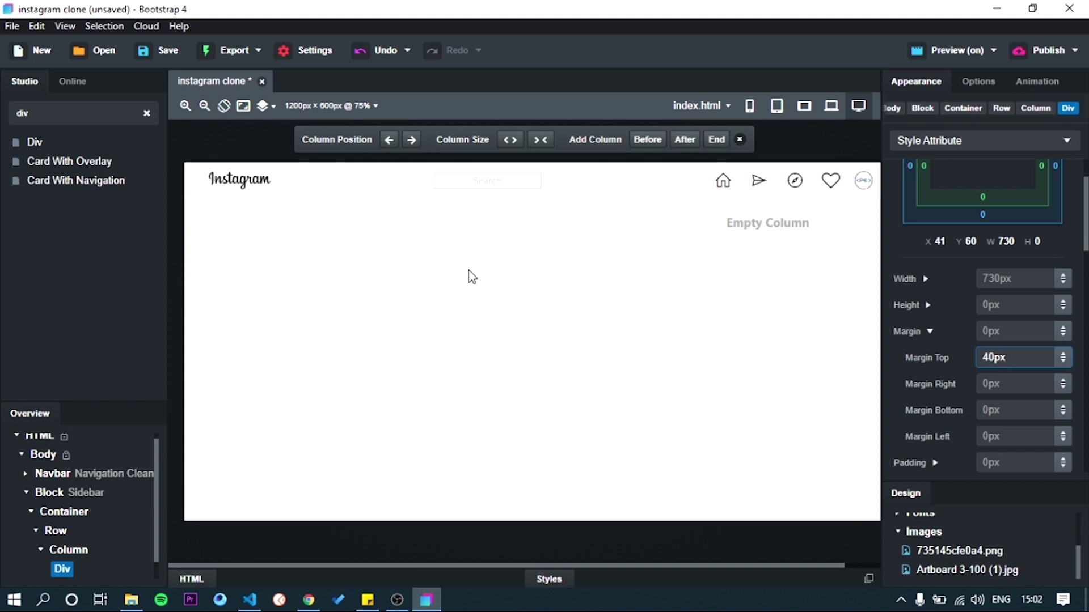
click(472, 250)
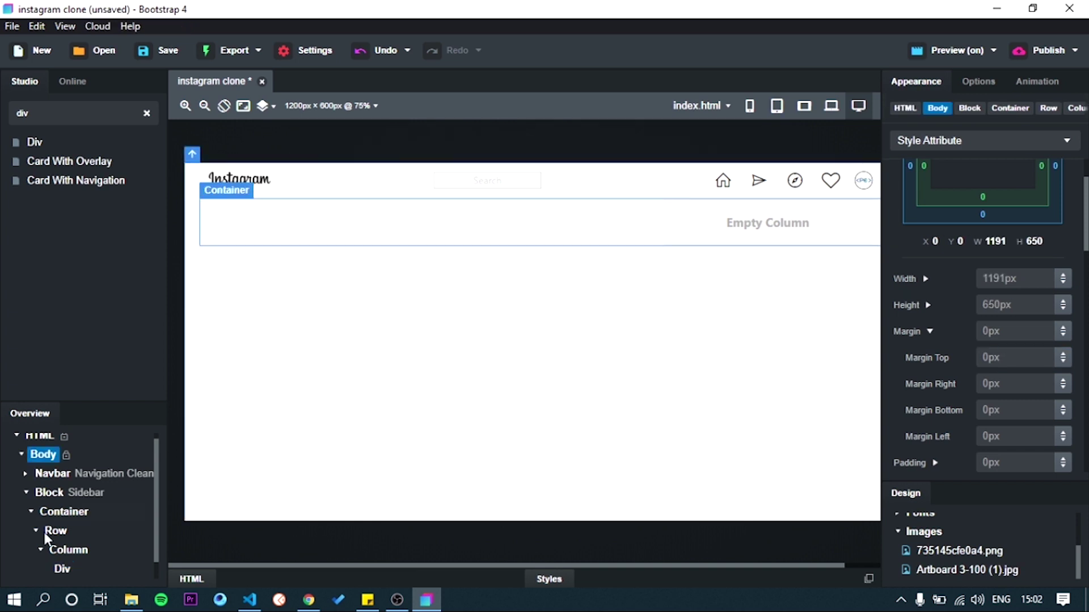
click(62, 569)
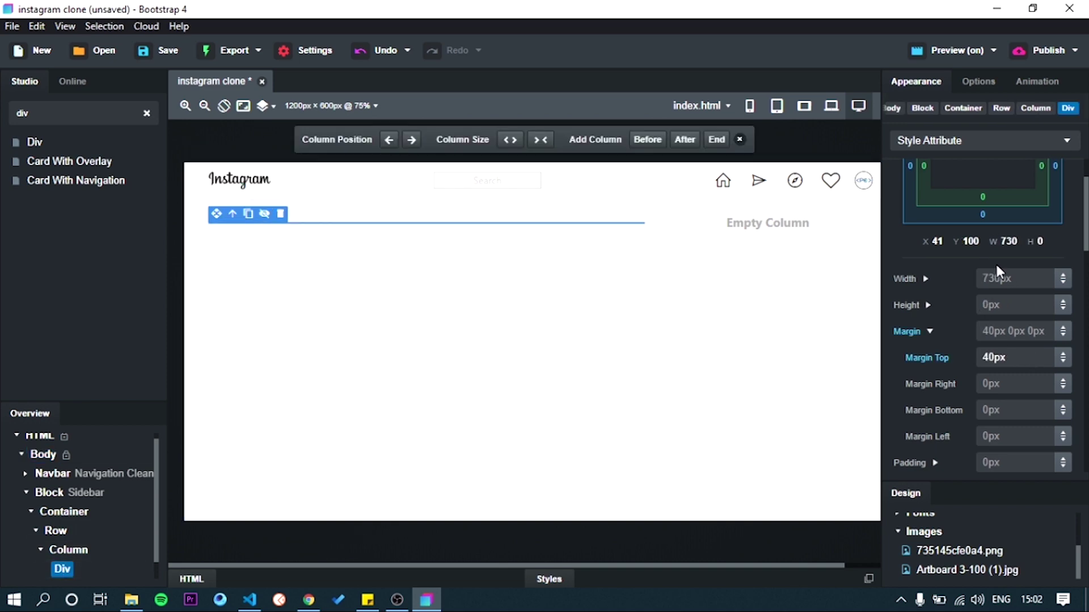
- Check the stories row on the real Instagram page, and nest two more Divs, one within the other, inside the column's Div
click(308, 600)
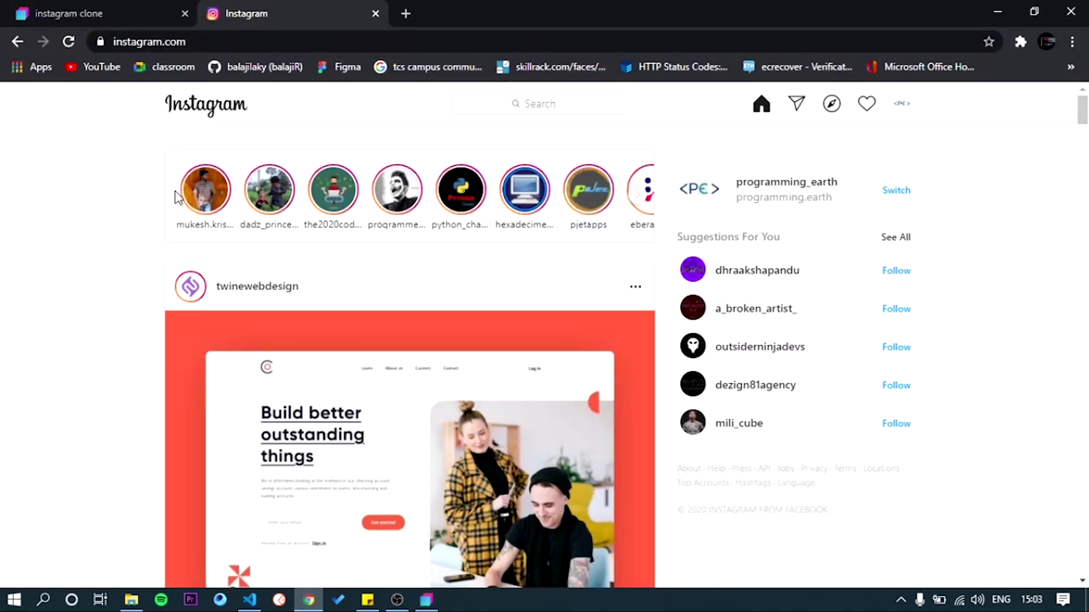
key(alt+Tab)
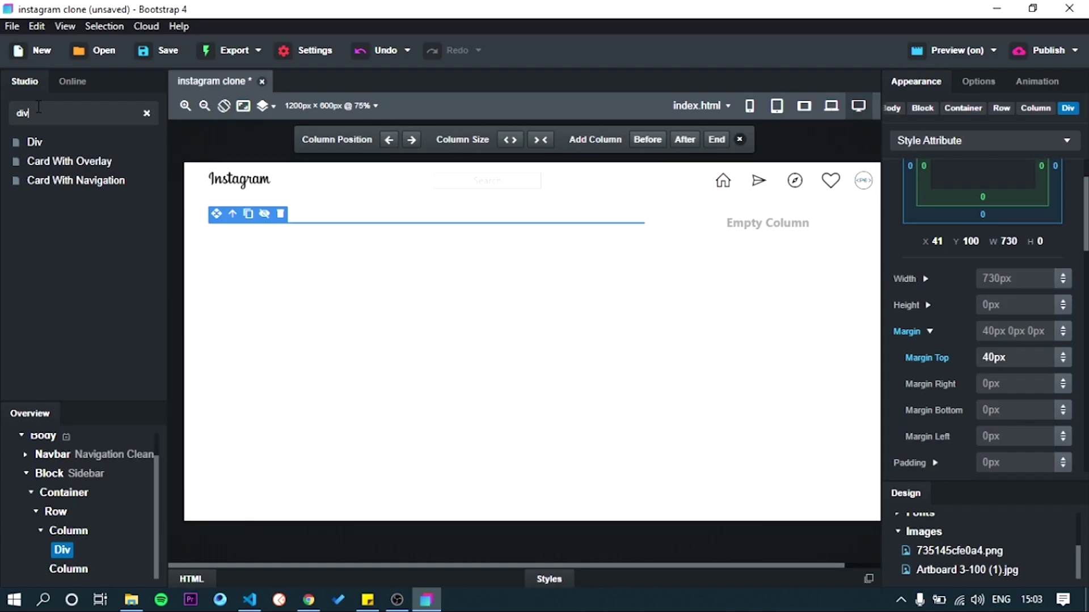
drag(30, 141, 62, 559)
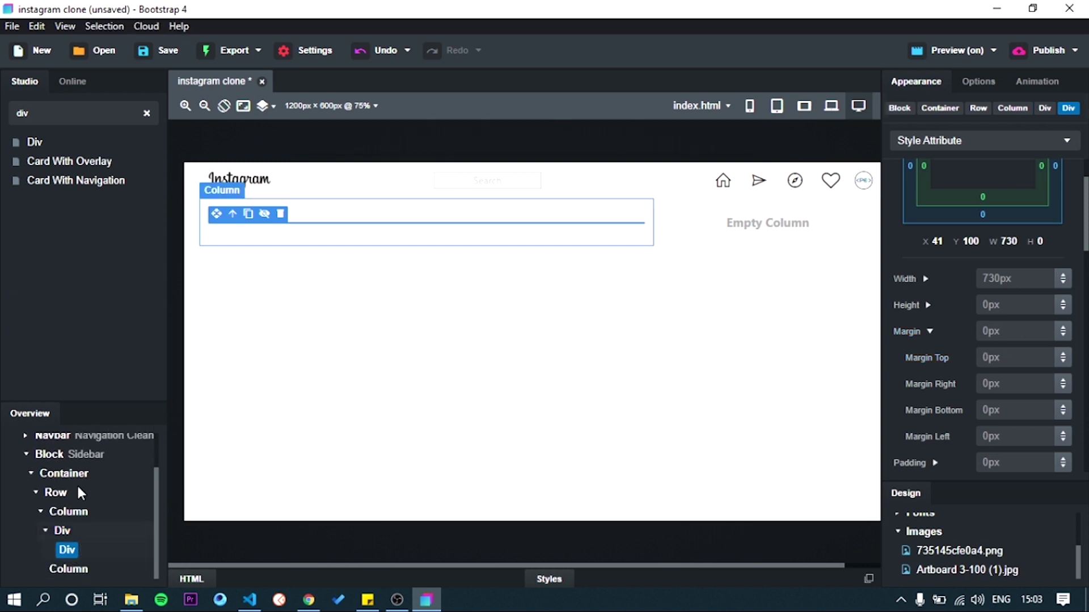
drag(33, 142, 69, 551)
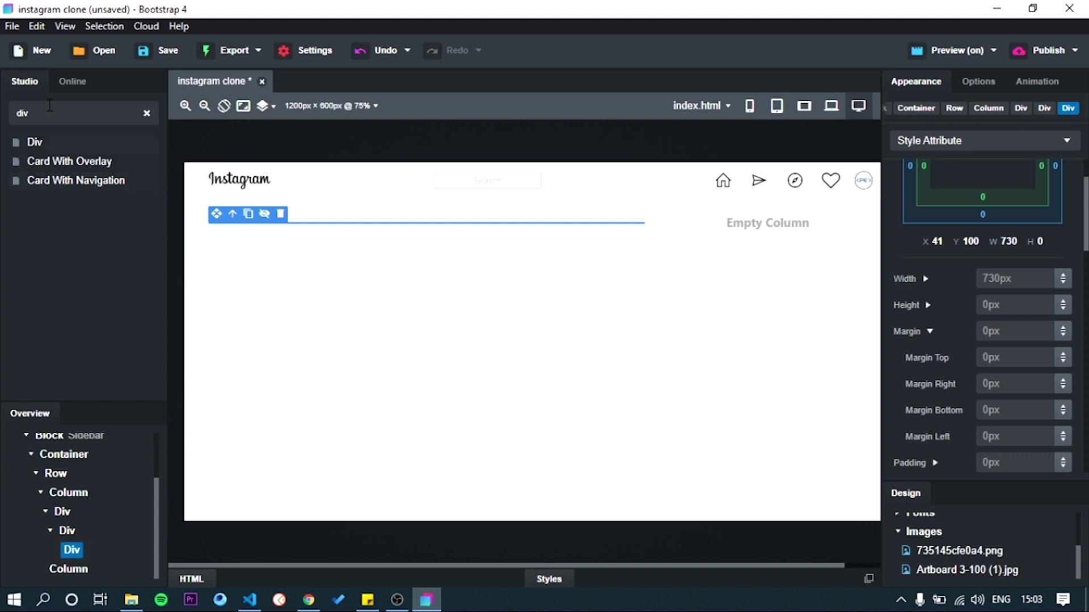
- Search the components for "image" and place an Image inside the innermost Div
key(BackSpace)
key(BackSpace)
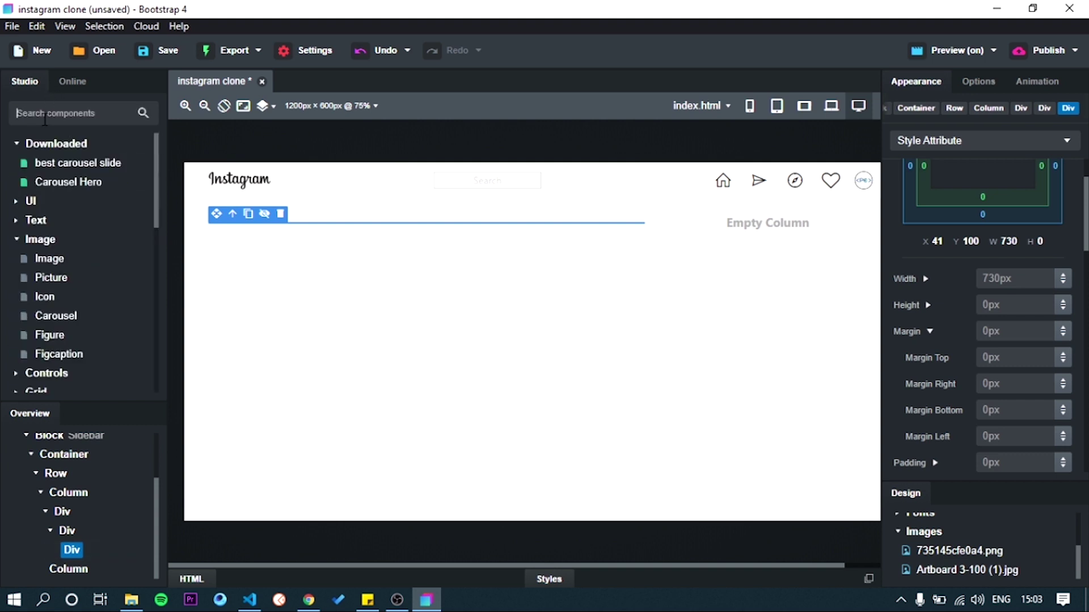
text(image)
drag(47, 142, 72, 551)
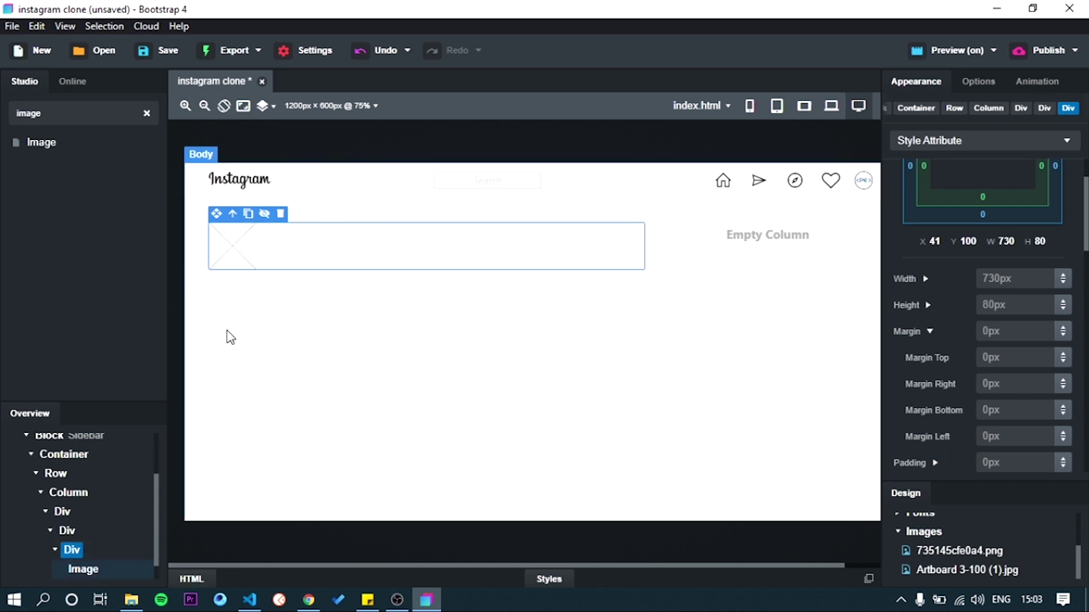
- Import 1.png from the Hobbie/assets folder as the image's source and give the image the circle style
double_click(228, 224)
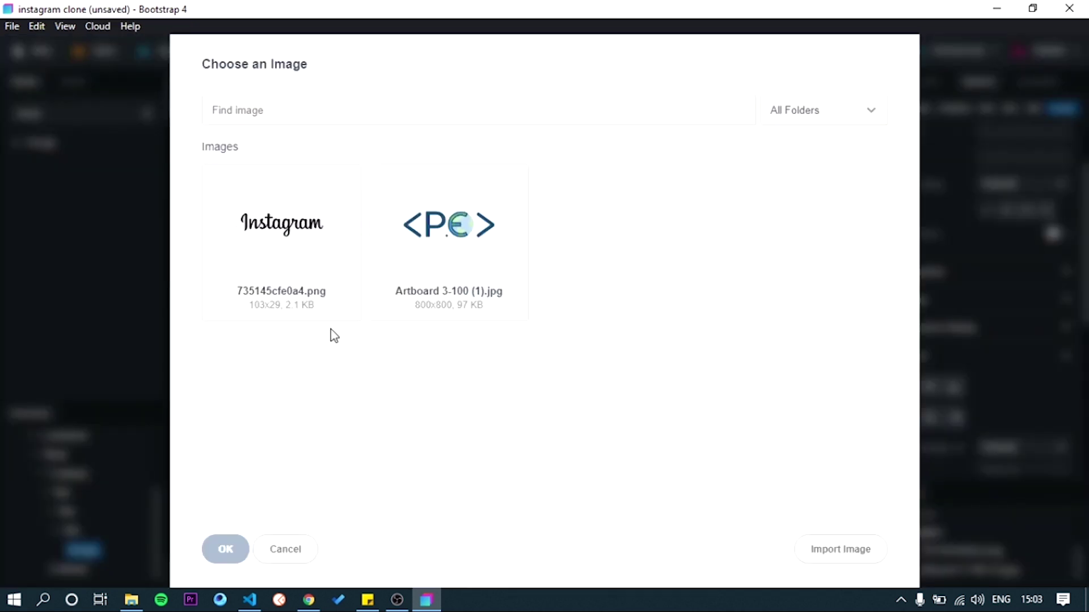
click(822, 557)
scroll(80, 279, down, 1)
click(80, 278)
double_click(210, 146)
double_click(187, 129)
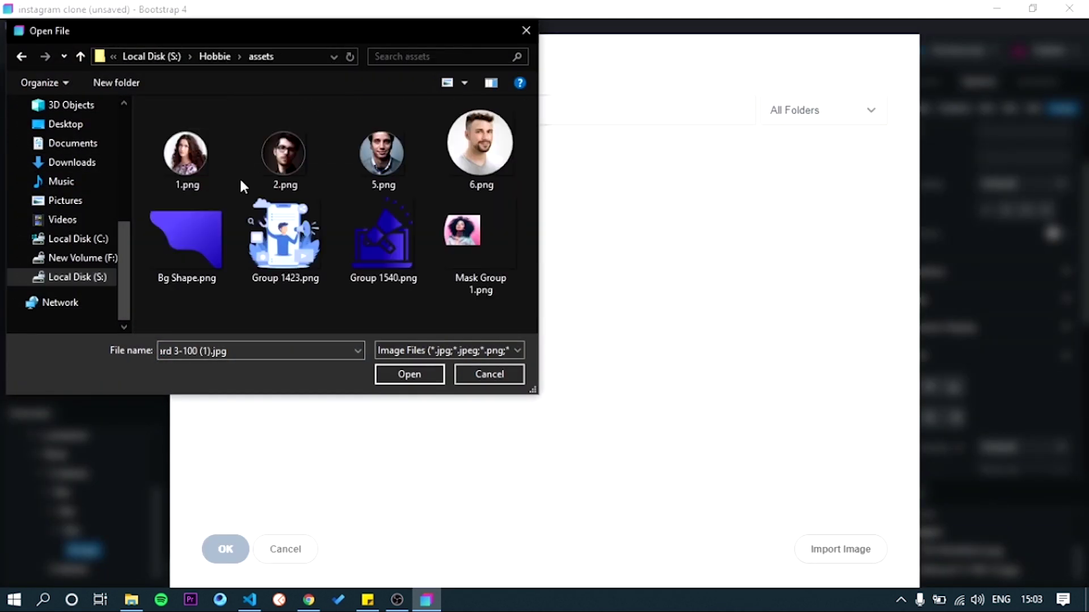
click(183, 152)
click(385, 374)
click(225, 549)
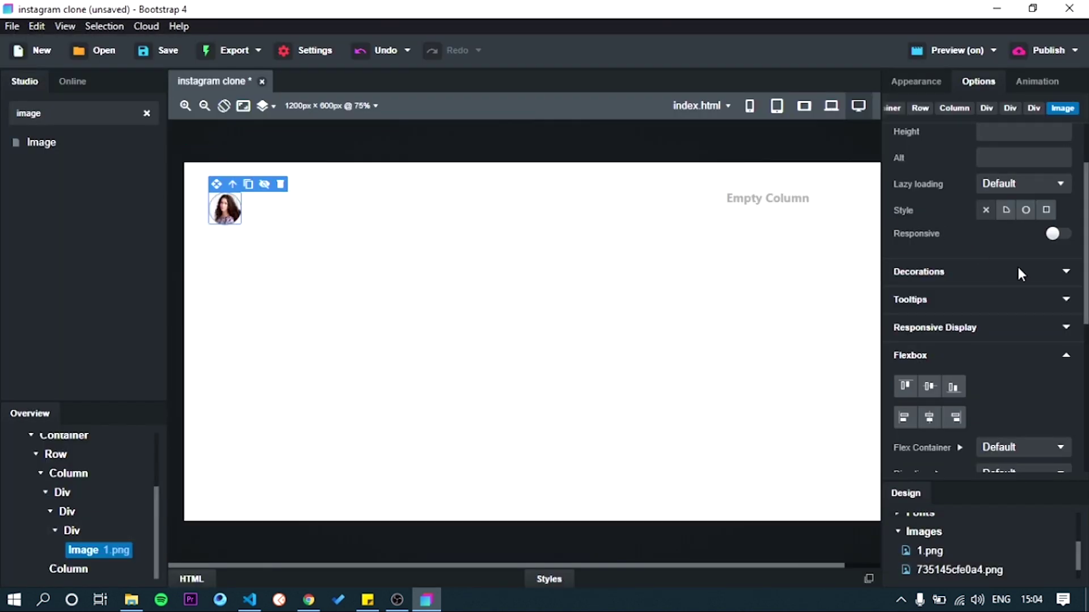
click(1026, 211)
- Apply a circular border decoration to the Div that directly wraps the 1.png image
click(454, 209)
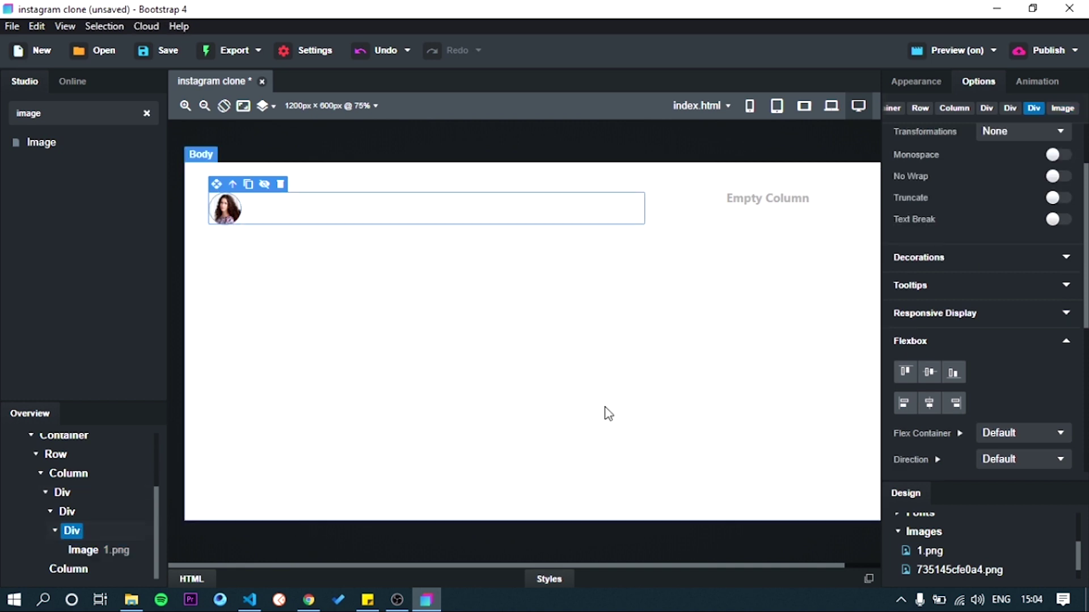
scroll(974, 270, up, 2)
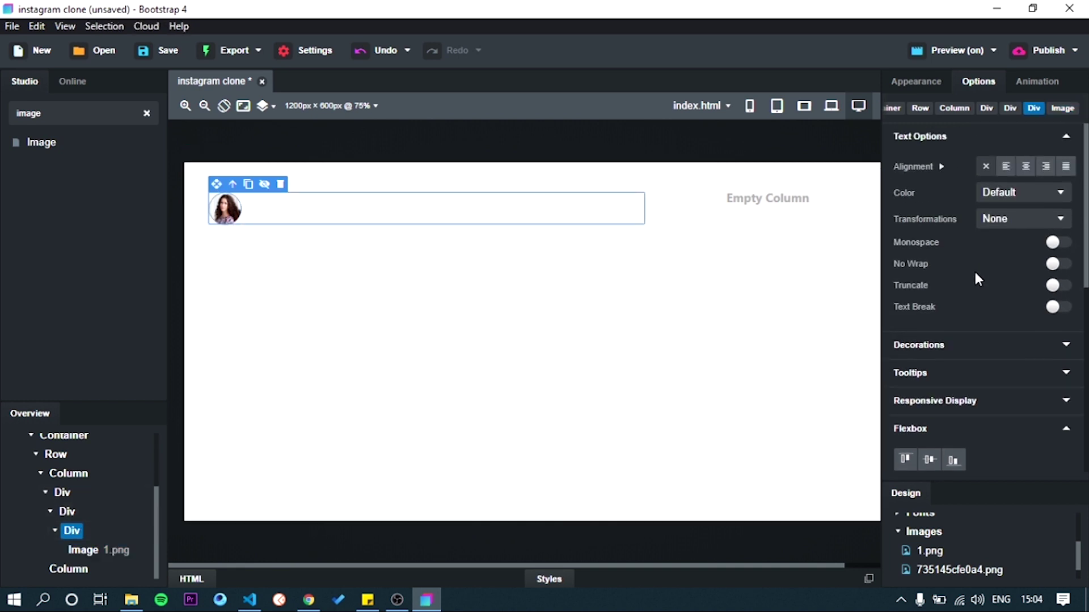
scroll(964, 278, down, 5)
scroll(963, 282, up, 5)
click(968, 346)
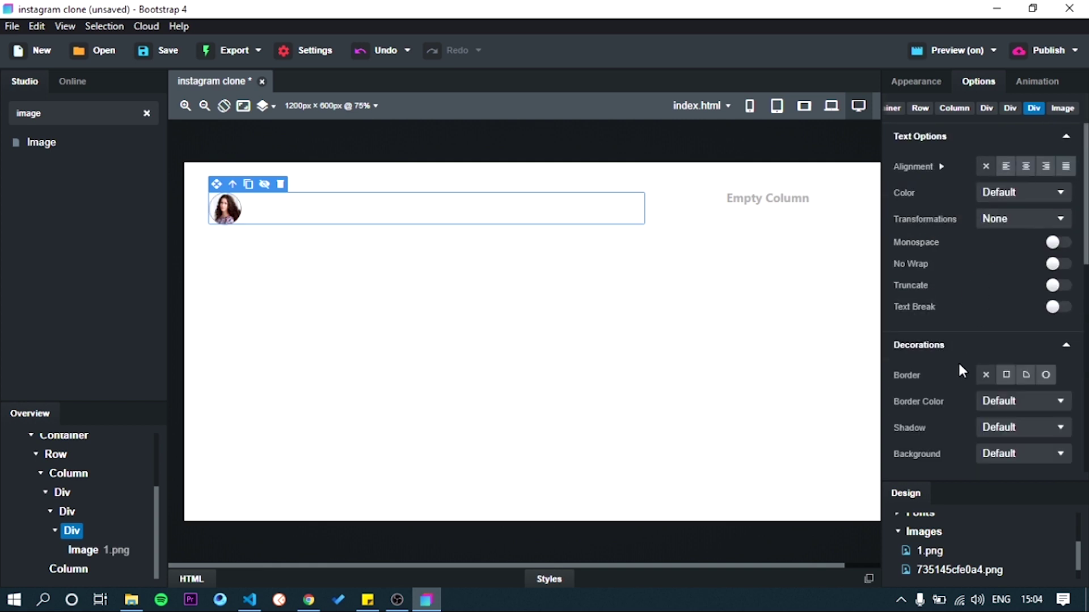
click(1044, 375)
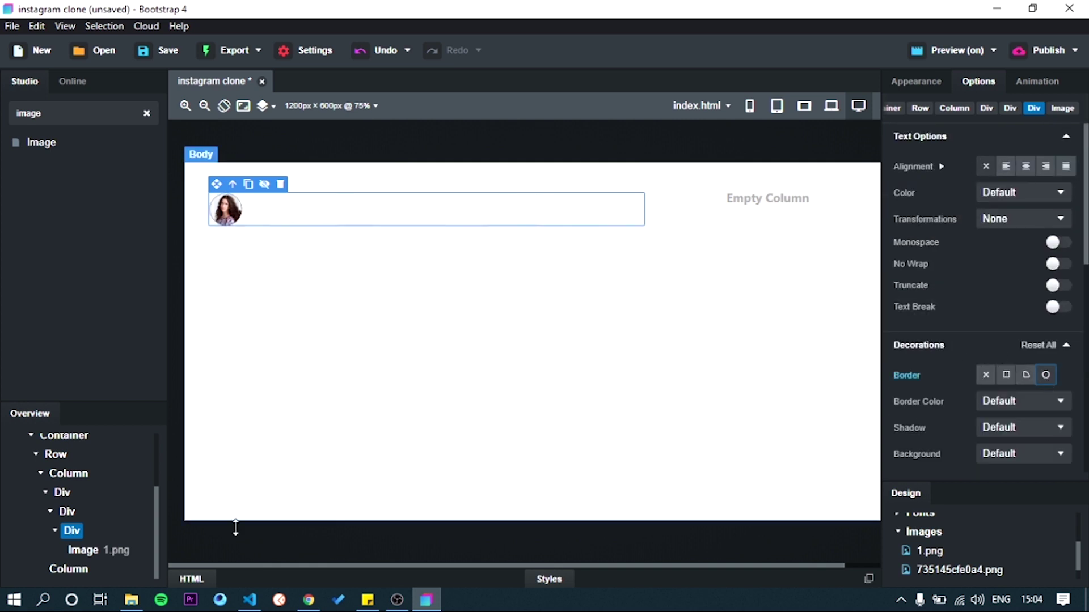
- Add a linear gradient background to the Div wrapping the image and set its end colour to rgb(255,0,46)
click(915, 81)
scroll(983, 262, down, 3)
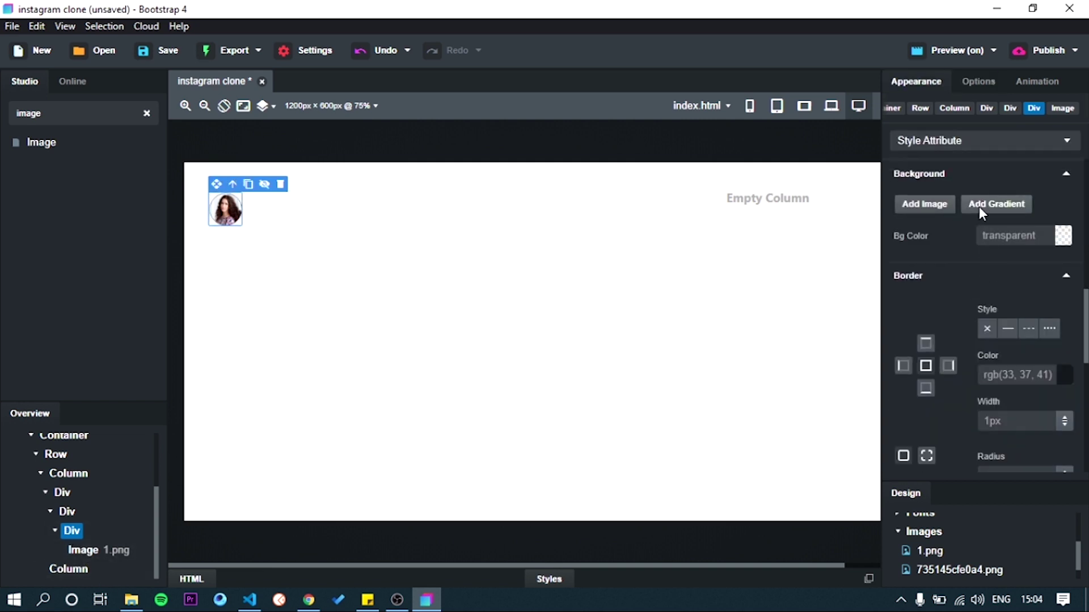
click(997, 205)
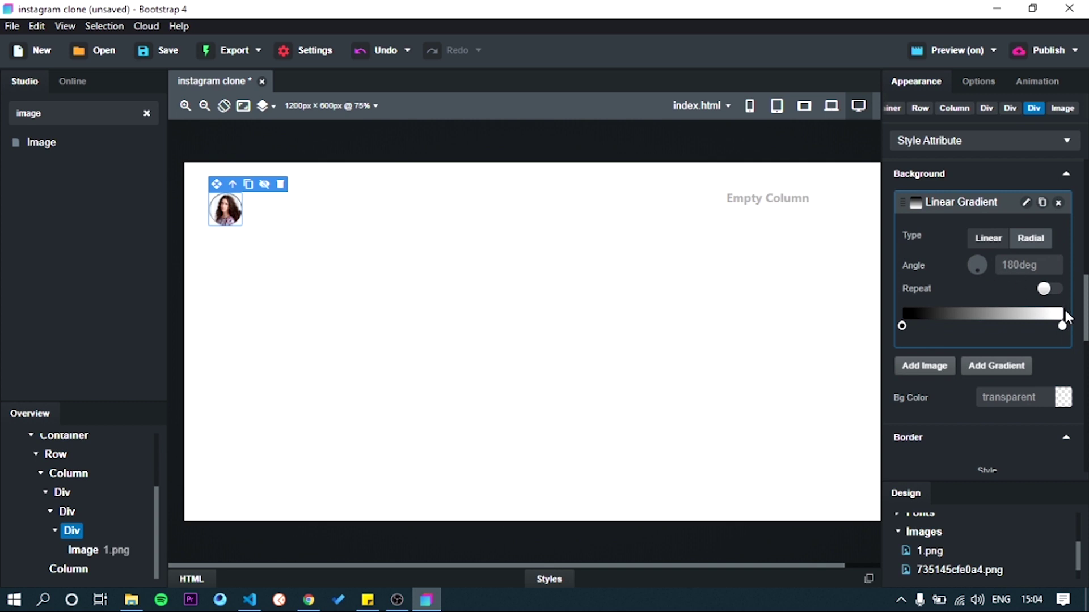
click(1062, 326)
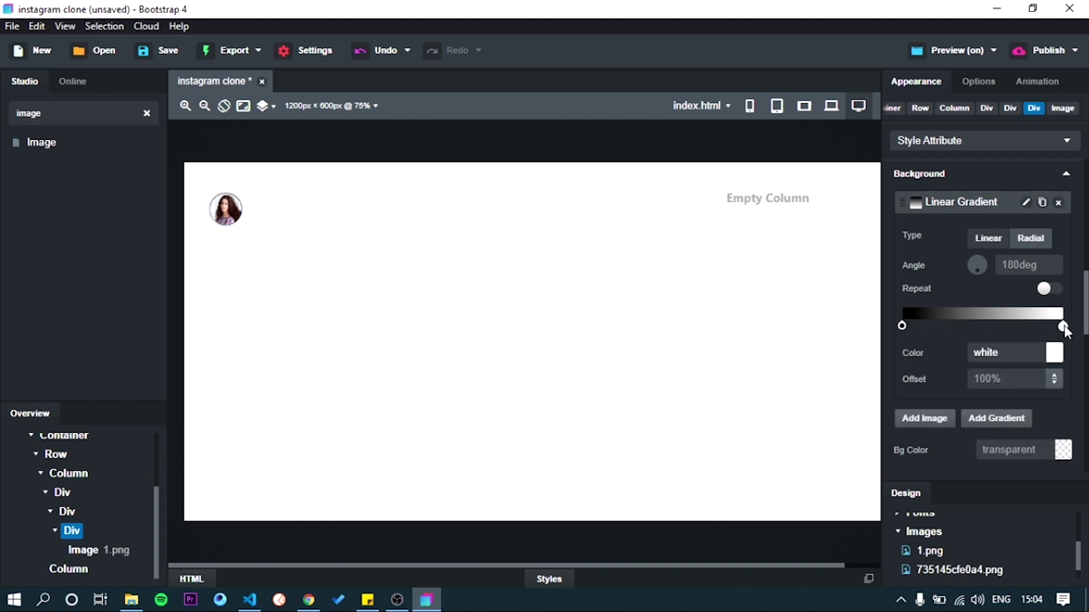
click(1055, 352)
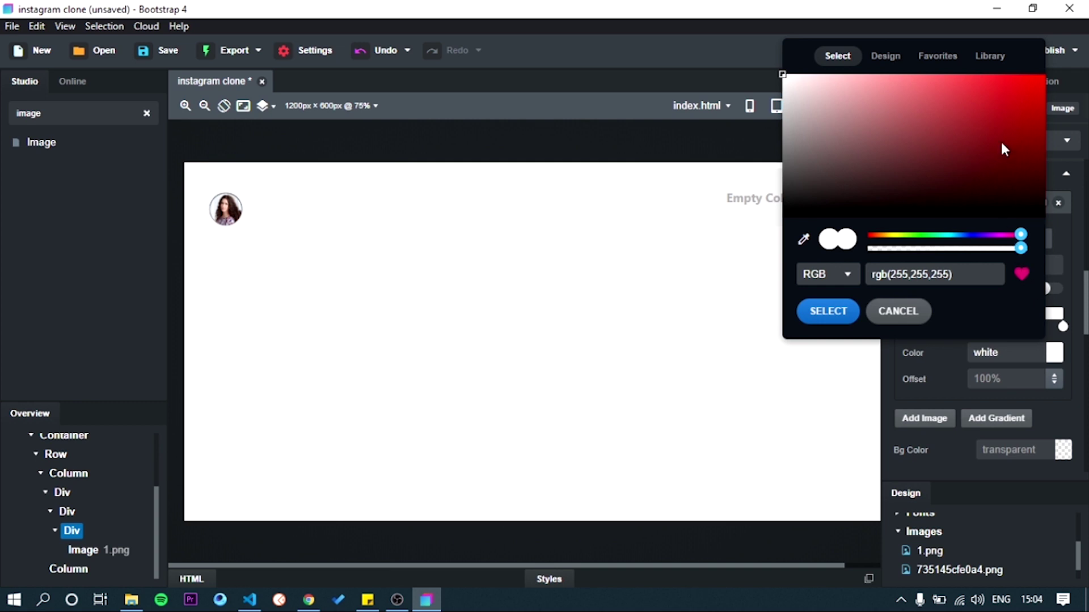
drag(1015, 241, 1021, 235)
mouse_move(993, 146)
mouse_down()
mouse_move(1066, 49)
mouse_move(1085, 50)
mouse_up()
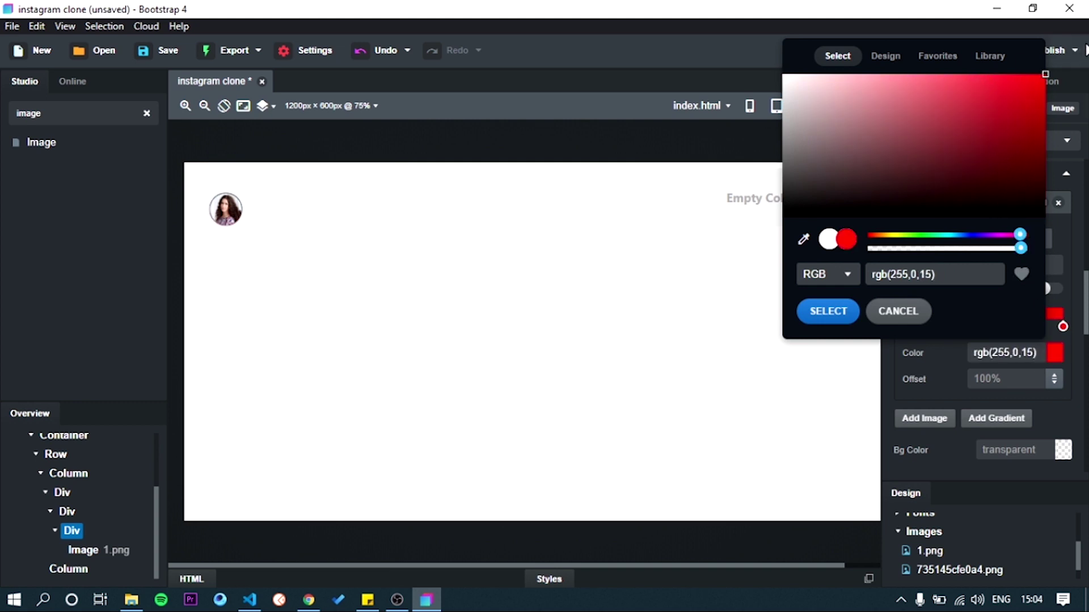
drag(1029, 245, 1000, 248)
click(839, 315)
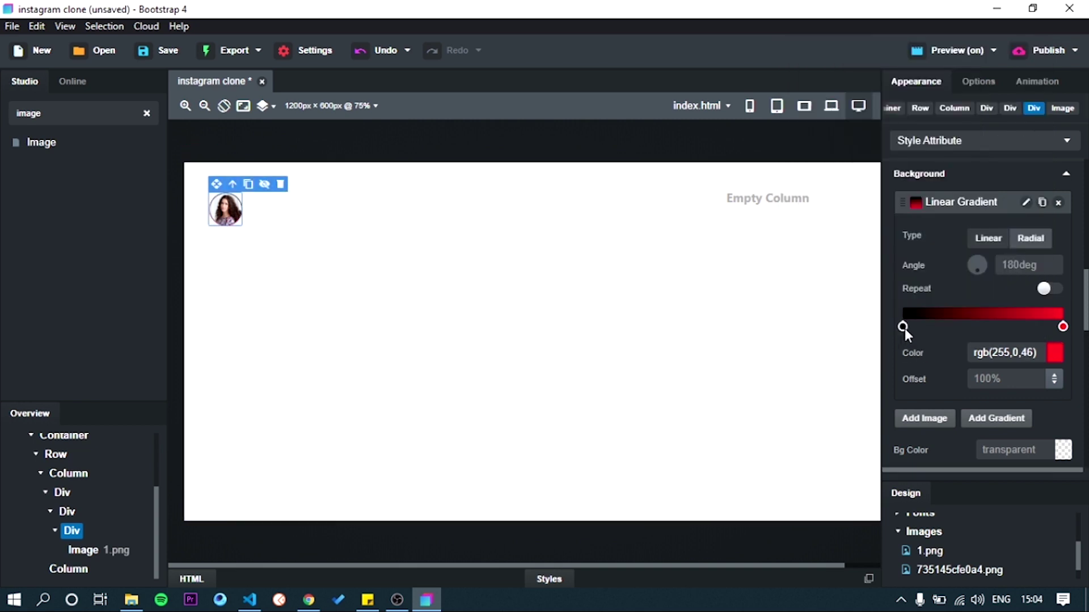
- Set the start colour of the Div's linear gradient to yellow, rgb(255,245,0)
click(903, 328)
click(1052, 356)
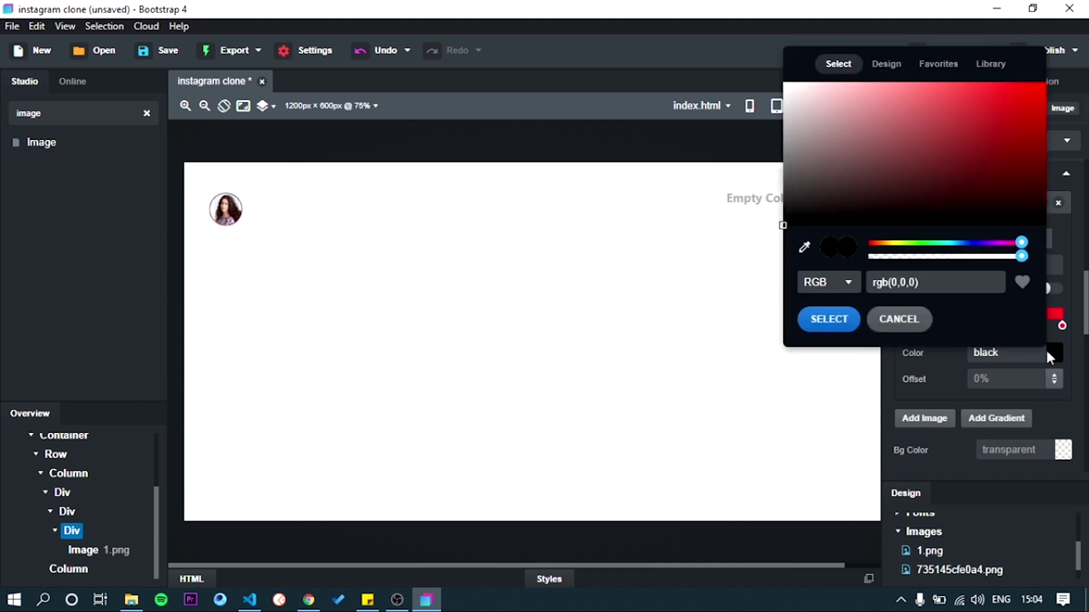
drag(906, 244, 899, 244)
drag(975, 104, 1054, 62)
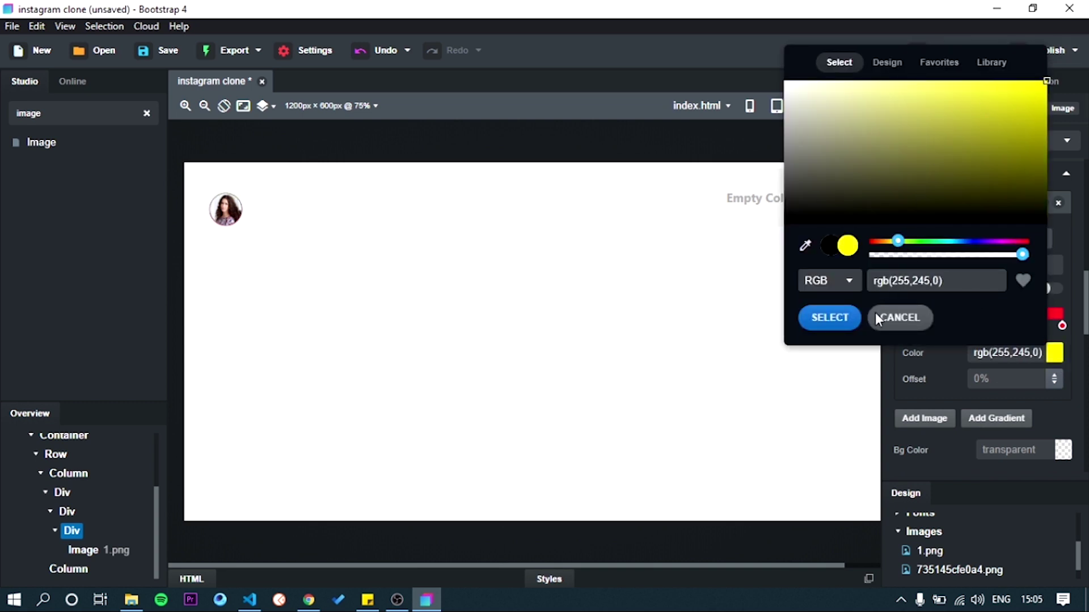
click(816, 321)
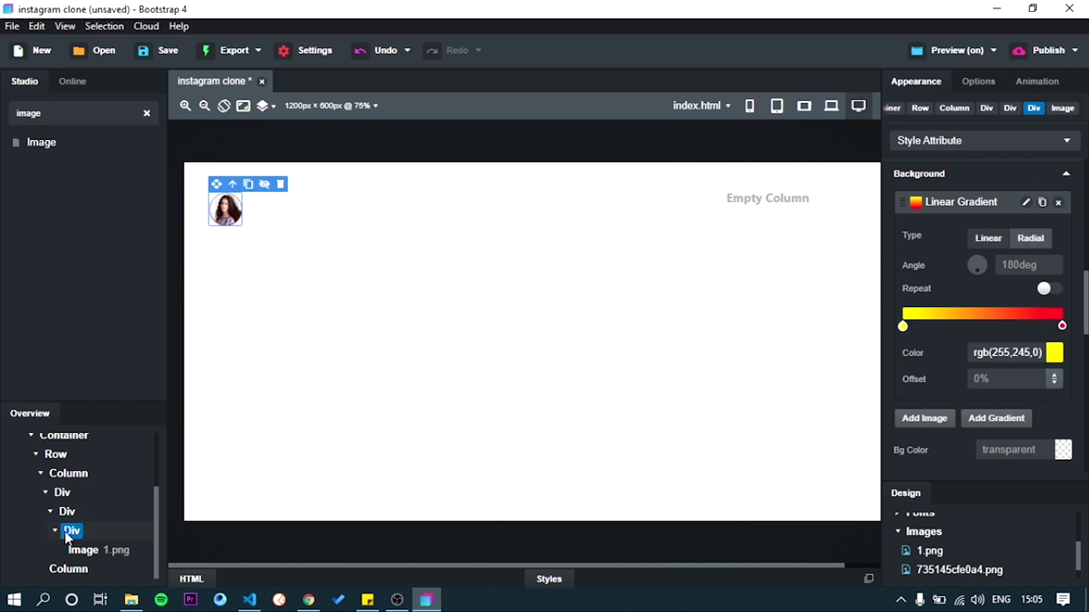
- Give the Div wrapping the image a padding of 3px on all sides
scroll(924, 312, down, 5)
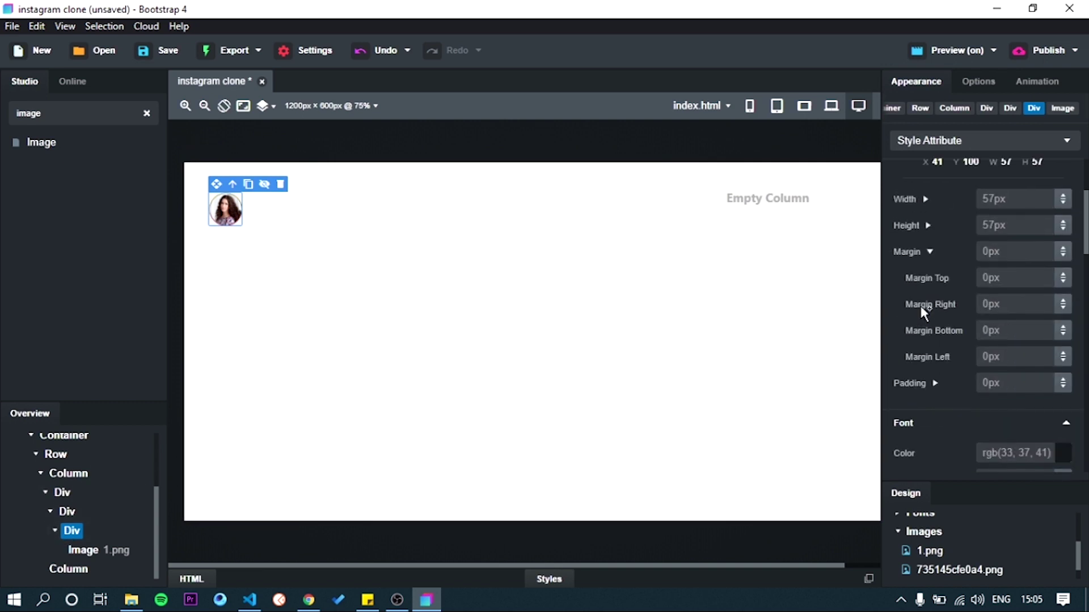
click(1018, 391)
key(Up)
key(Up)
key(Up)
key(Up)
key(Down)
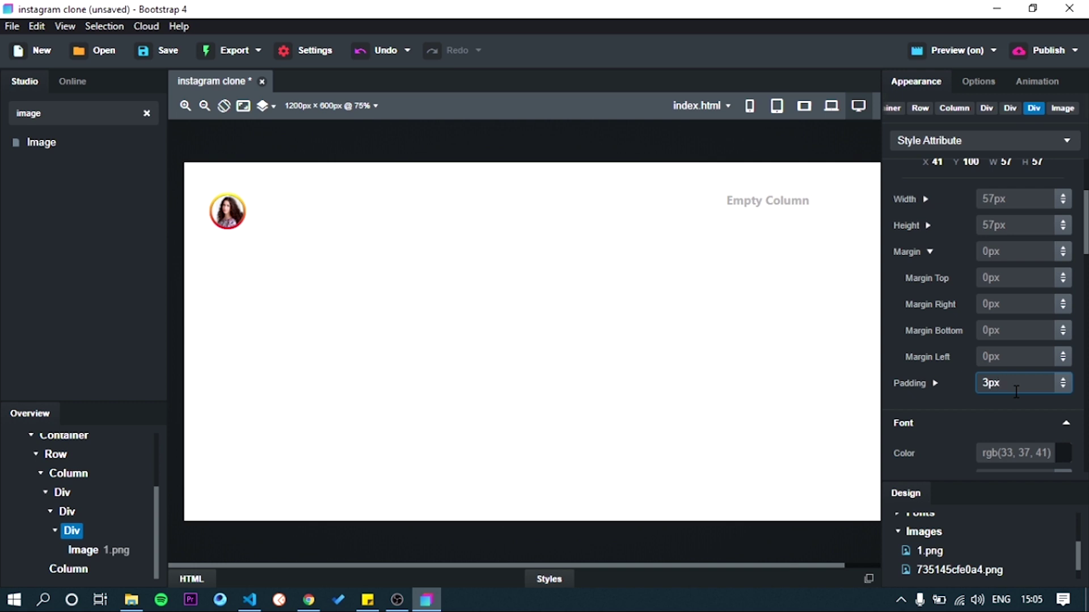
key(Up)
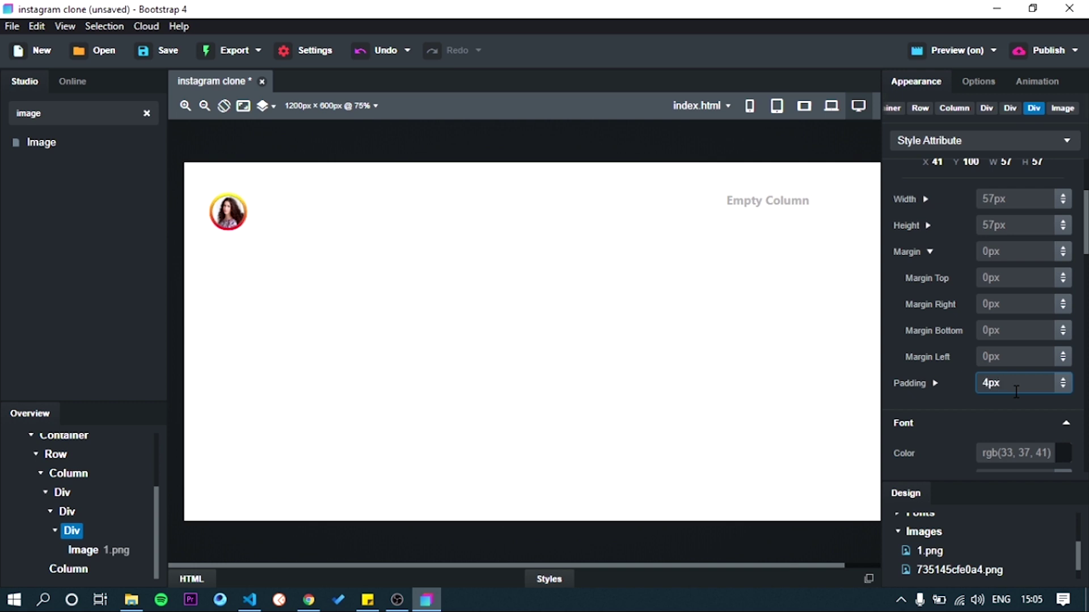
key(Up)
key(Down)
key(Down)
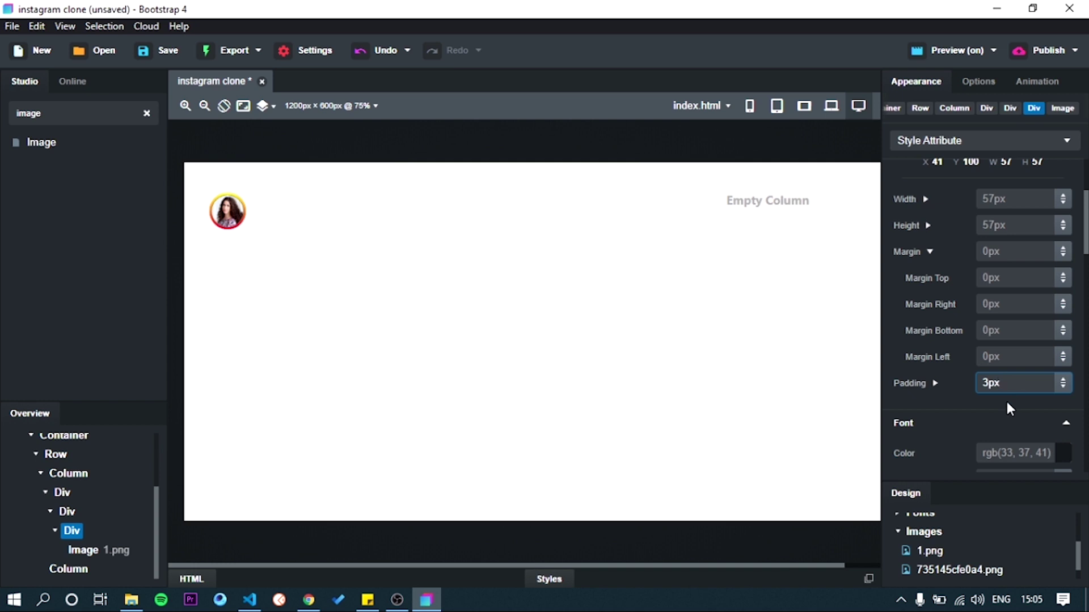
- Rotate the Div's linear gradient to an angle of 96deg
scroll(959, 415, down, 3)
click(989, 423)
scroll(998, 385, down, 4)
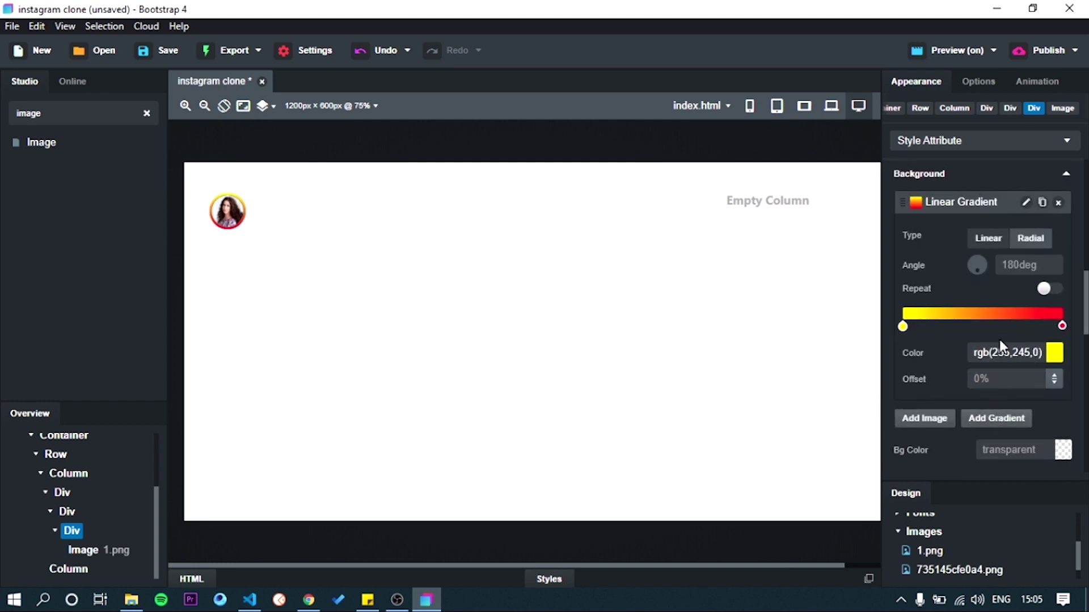
drag(979, 270, 1000, 269)
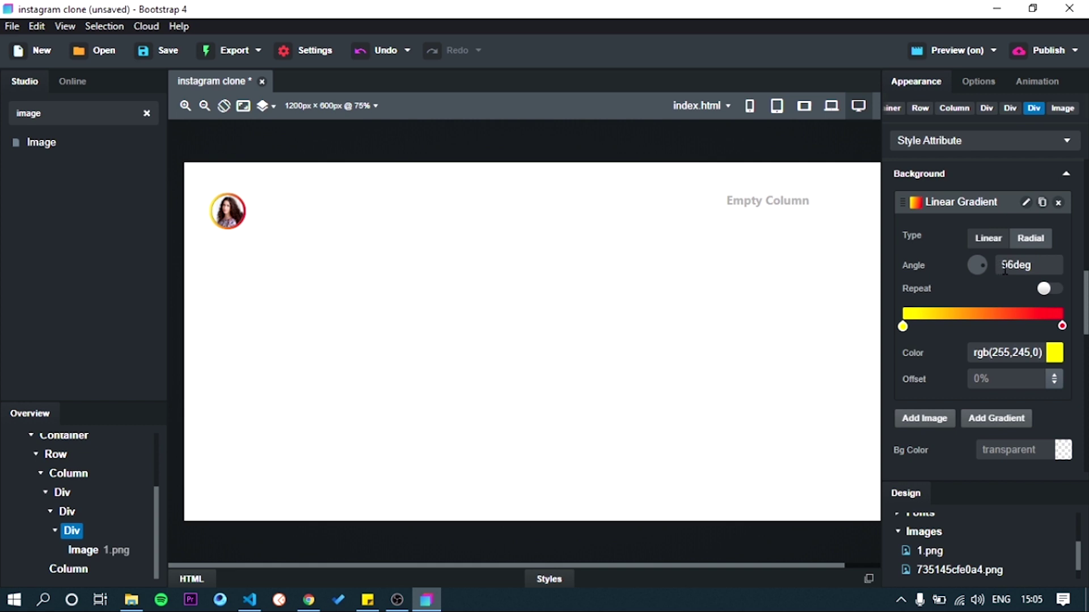
- Add a middle colour stop to the gradient at 51% offset and colour it magenta, rgb(255,0,214)
click(986, 314)
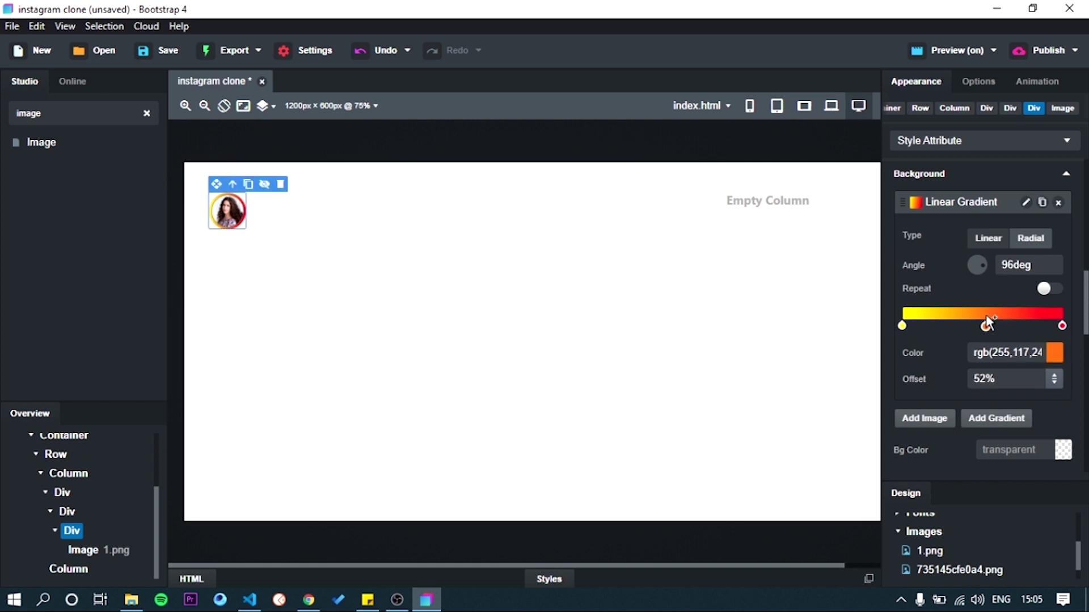
drag(988, 323, 986, 323)
click(1054, 353)
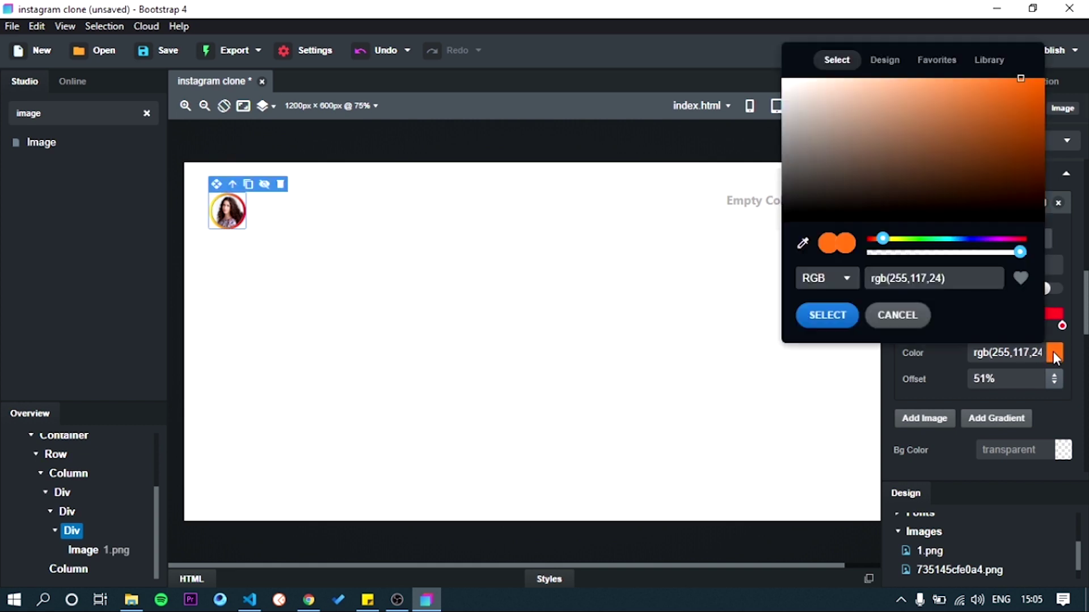
click(999, 238)
mouse_move(996, 161)
mouse_down()
mouse_move(997, 135)
mouse_move(1046, 63)
mouse_up()
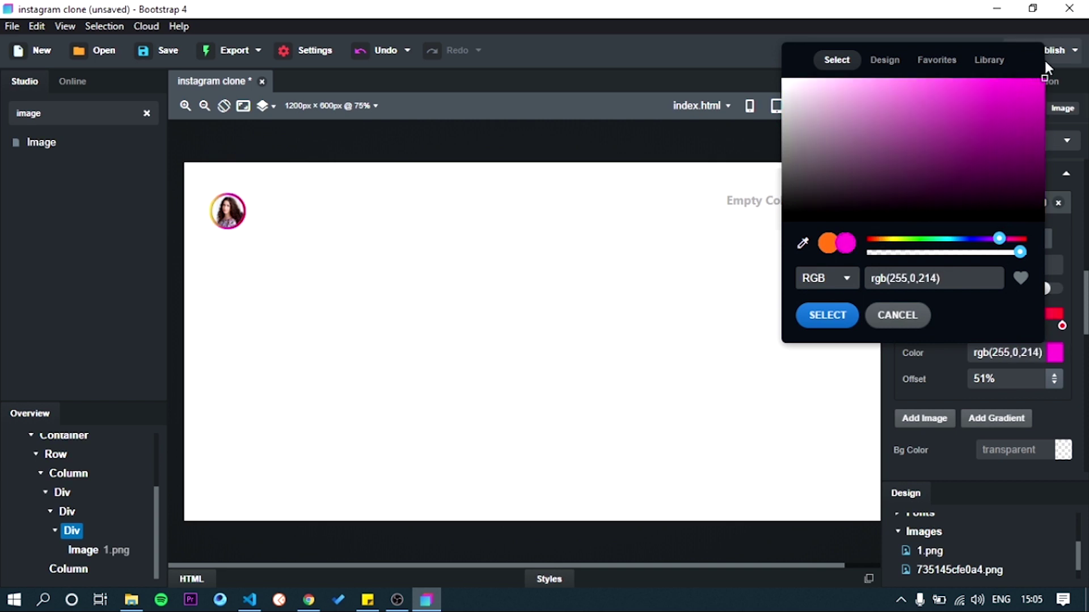
click(825, 316)
- Compare the avatar's gradient ring in the browser preview with the story rings on the real Instagram page
scroll(938, 363, up, 2)
click(306, 600)
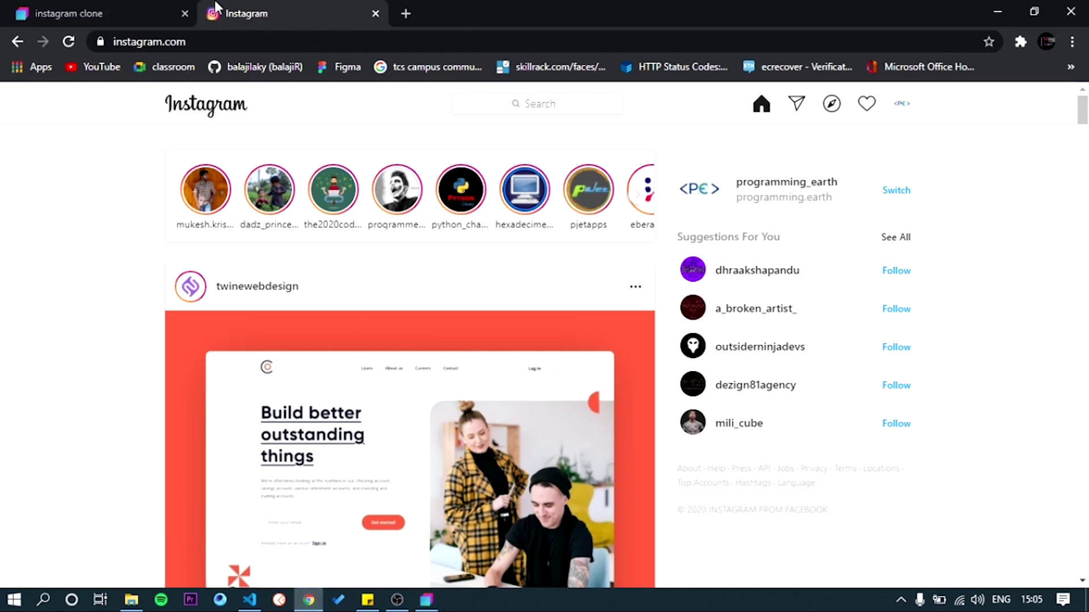
click(85, 16)
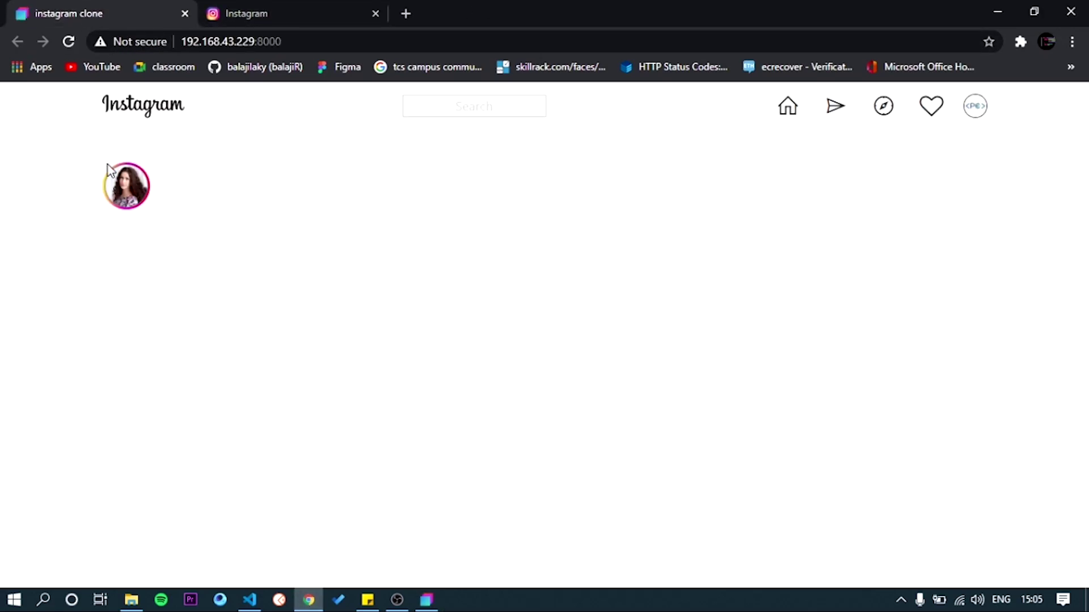
click(233, 14)
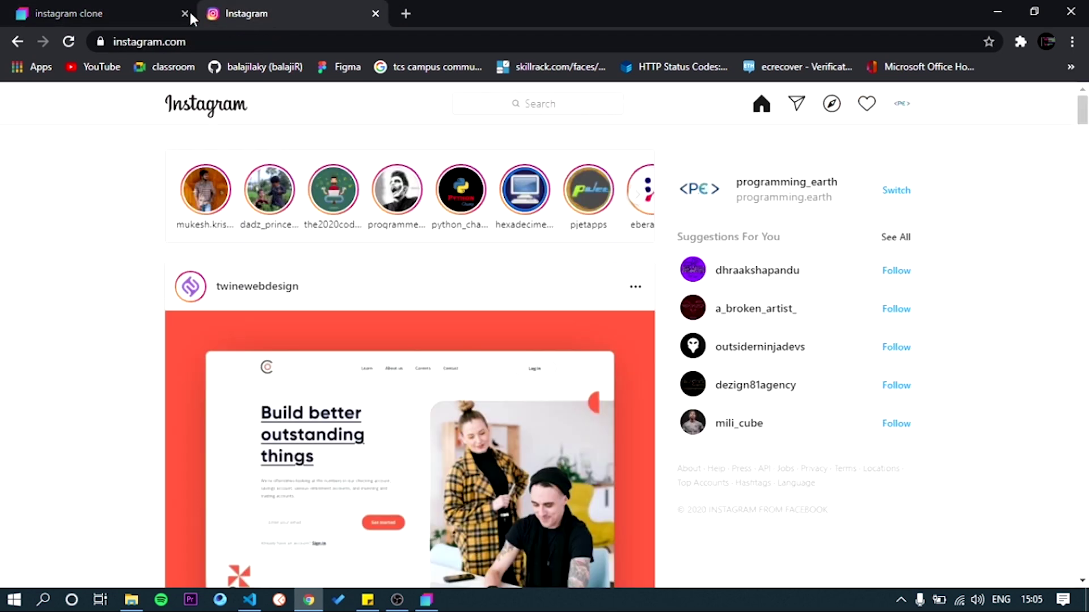
click(110, 8)
key(alt+Tab)
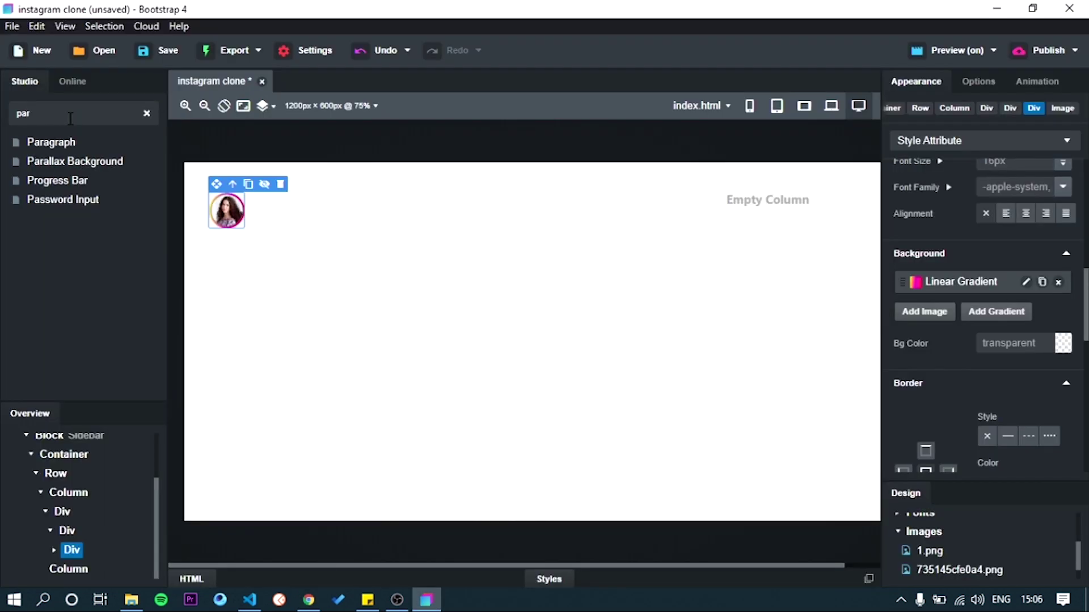
- Search the components for "par", place a Paragraph beneath the avatar with the text "user_name", and group both in one Div
drag(62, 148, 67, 537)
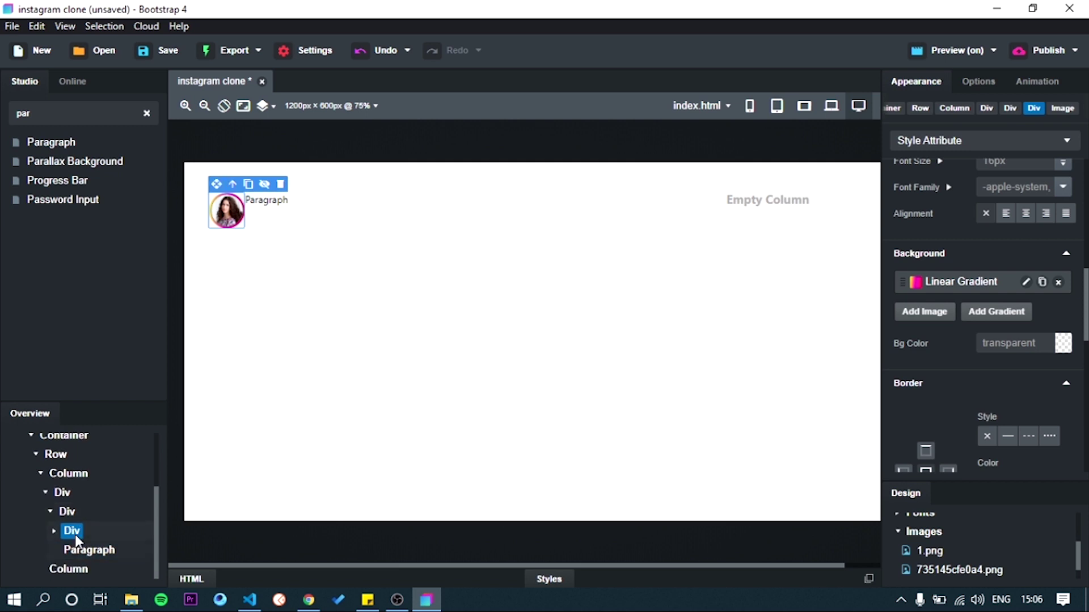
click(224, 236)
double_click(249, 233)
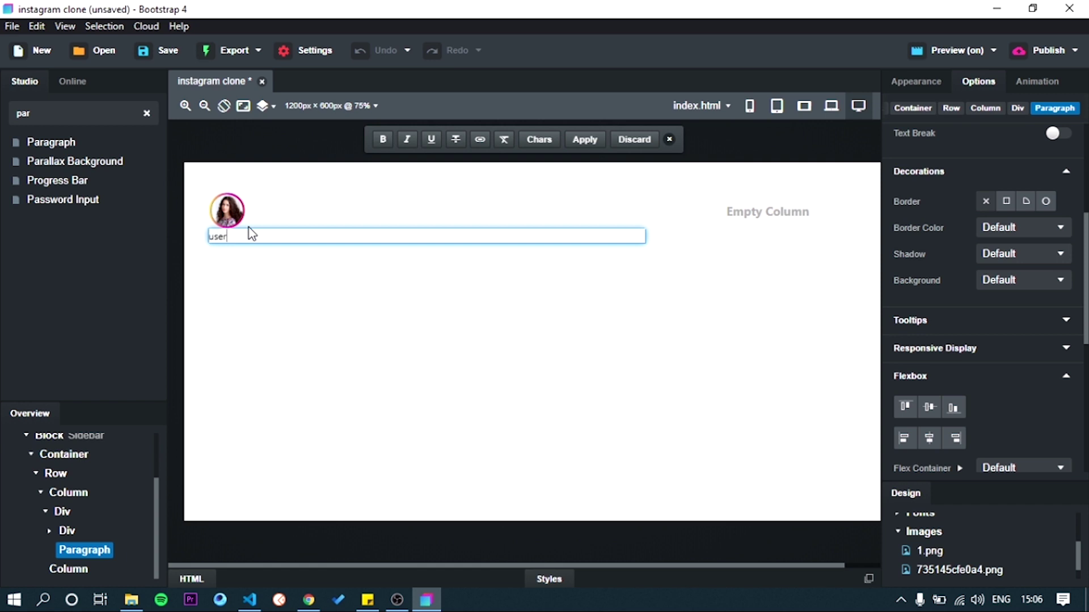
click(74, 527)
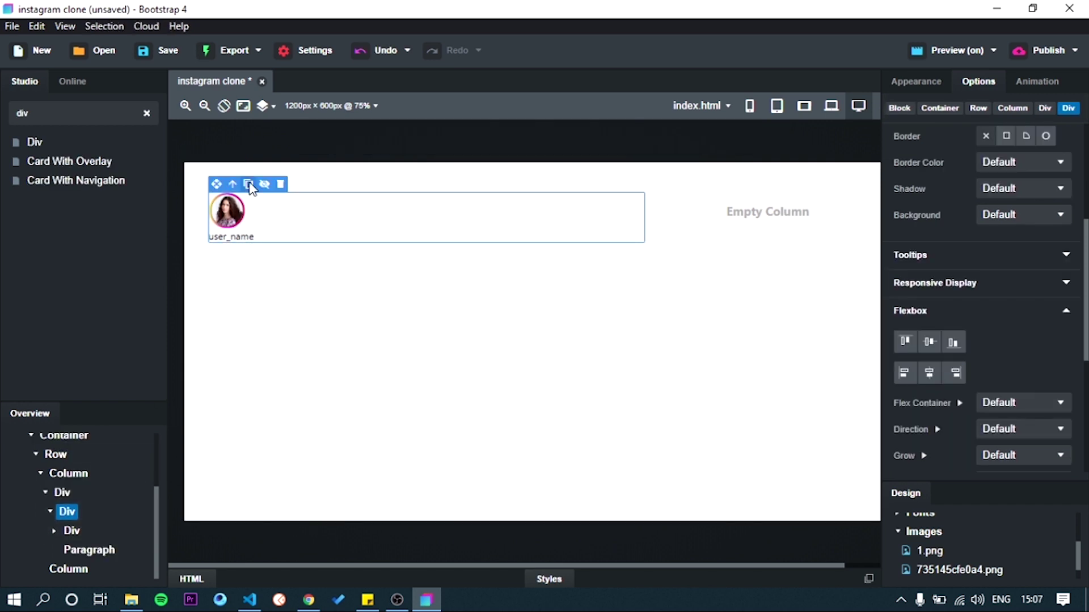
- Duplicate the story item Div twice and line the items up in a row with left-aligned flexbox on their parent Div
click(249, 184)
click(253, 190)
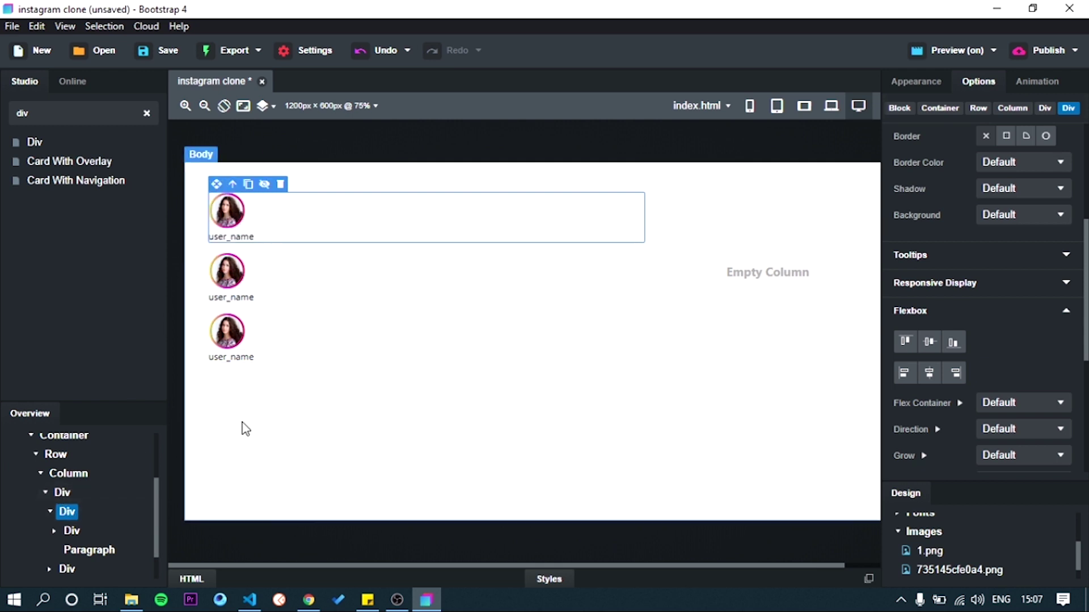
click(59, 494)
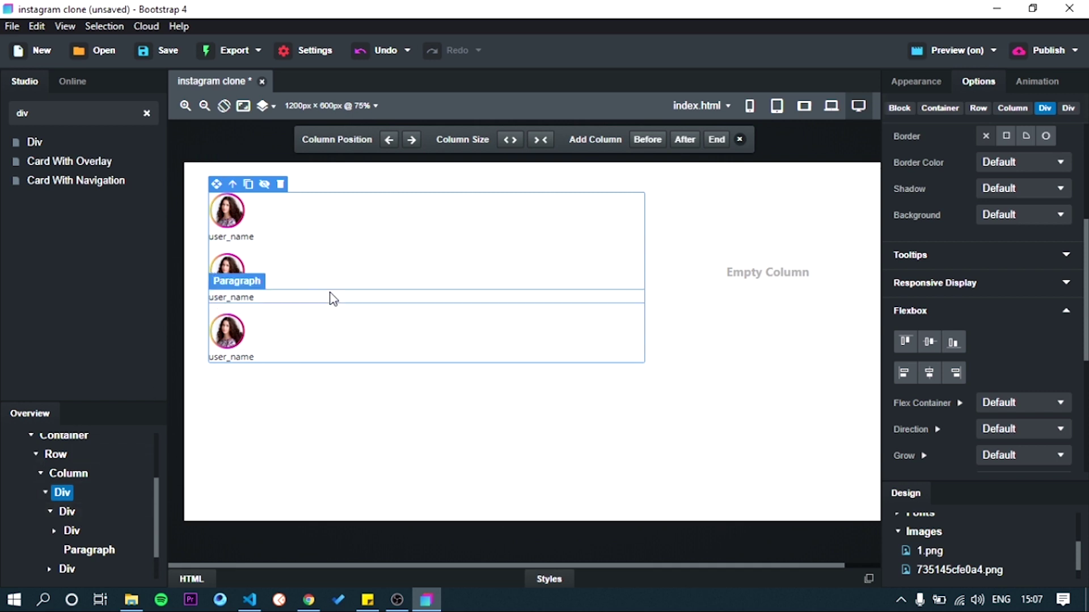
click(905, 373)
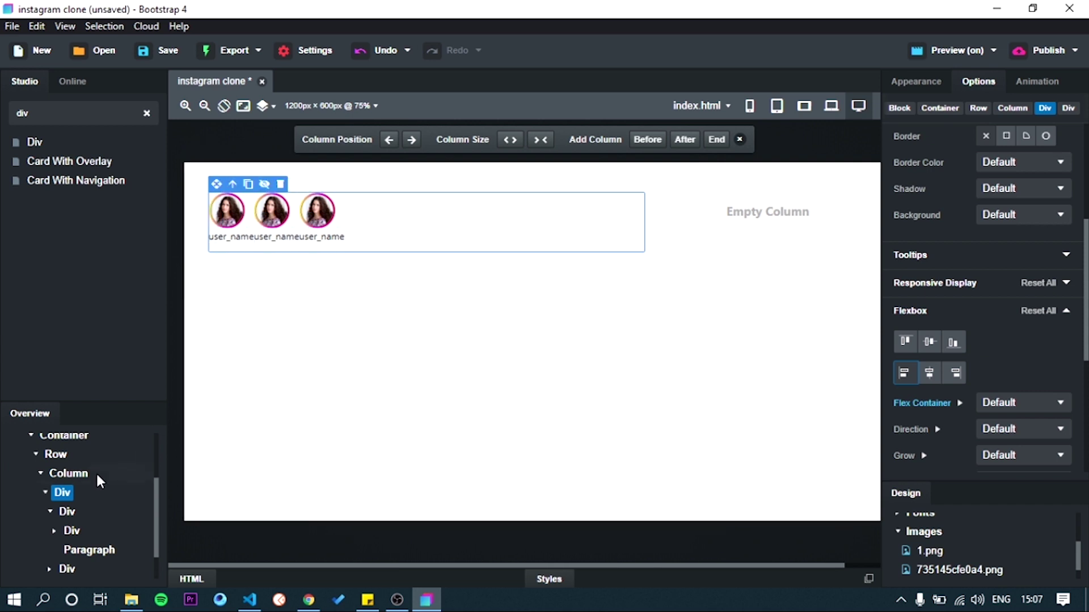
- Centre the last story item's avatar horizontally above its user_name text using the flexbox options
click(67, 512)
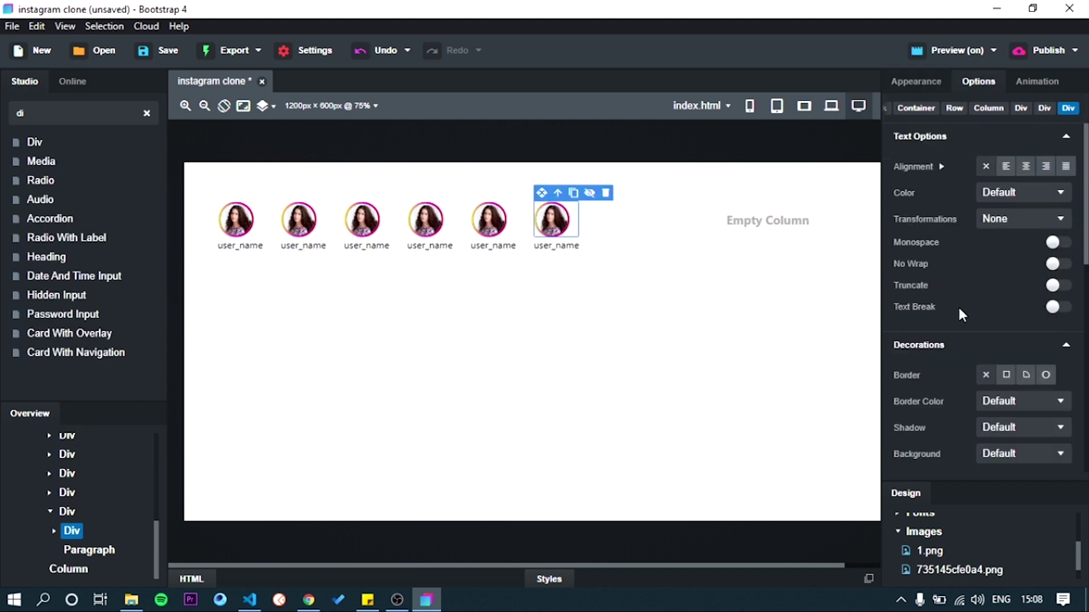
scroll(958, 305, down, 3)
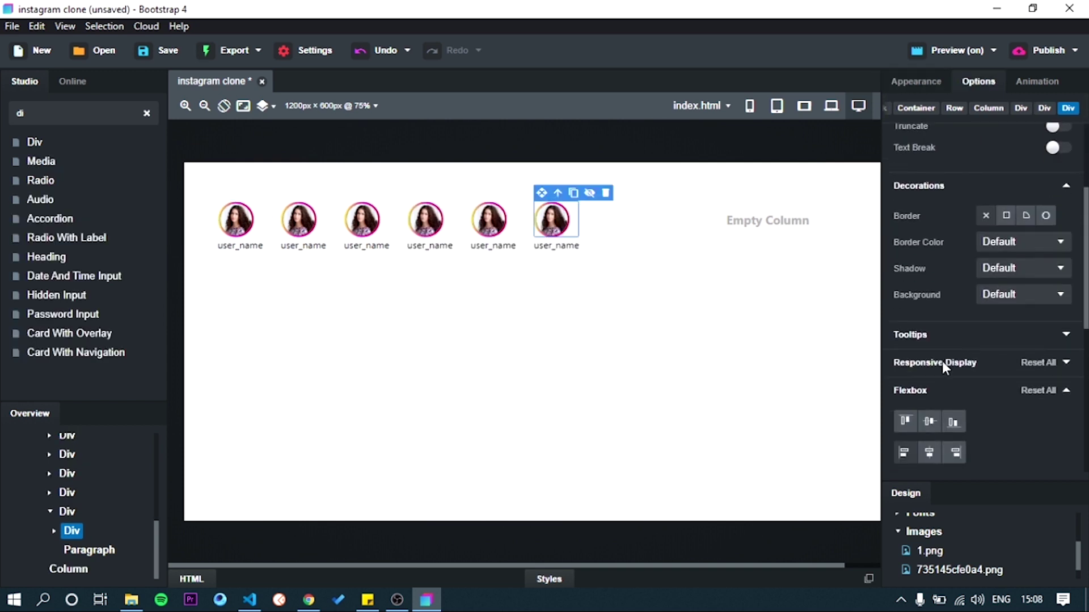
click(930, 452)
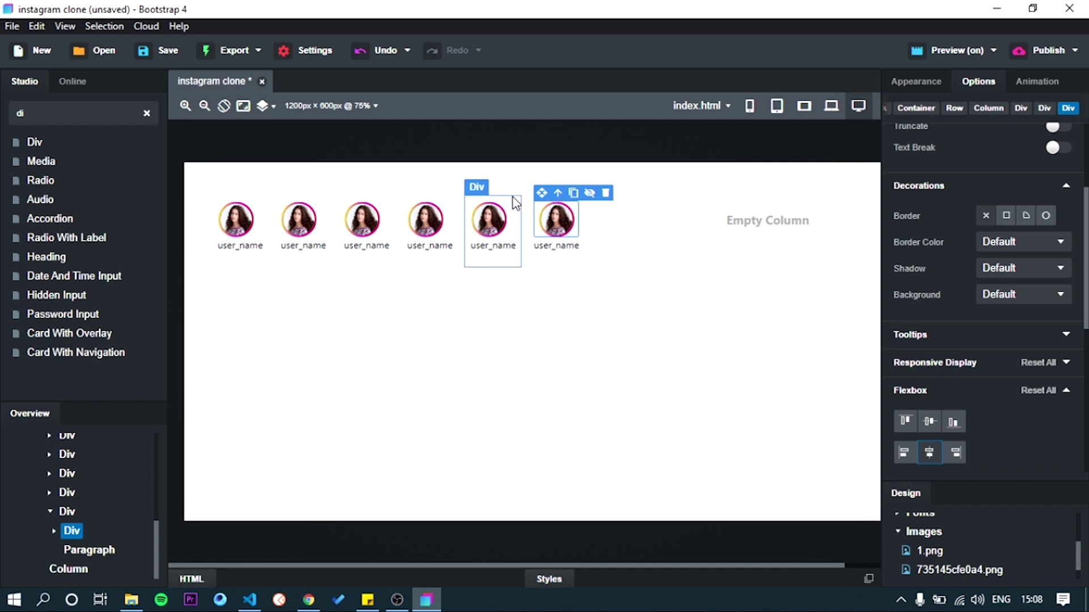
- Delete the extra story item Divs from the stories row, keeping only the one with the centred avatar
drag(515, 201, 512, 186)
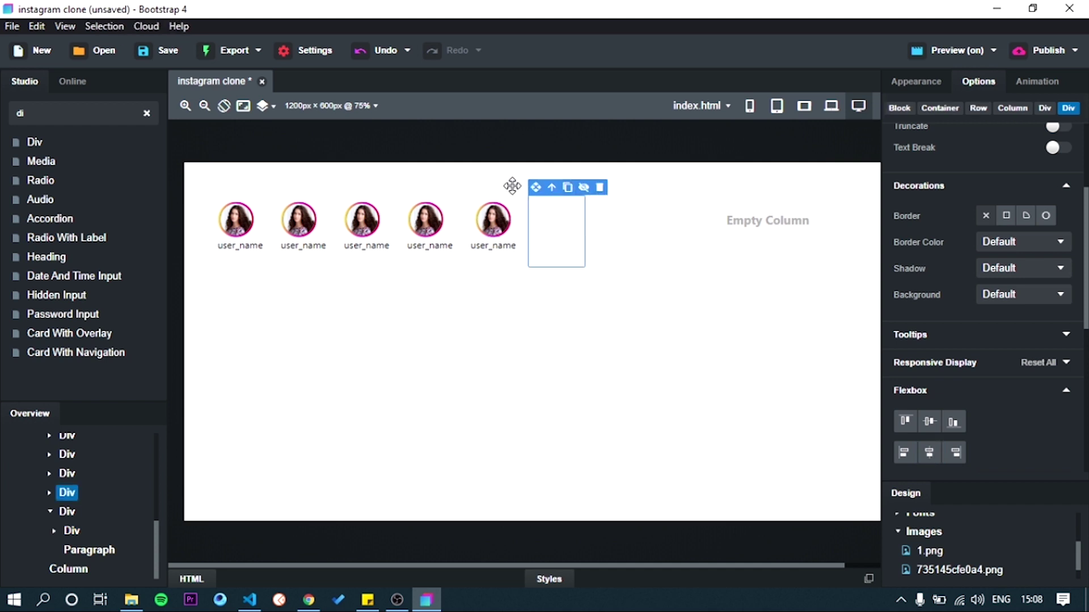
click(449, 203)
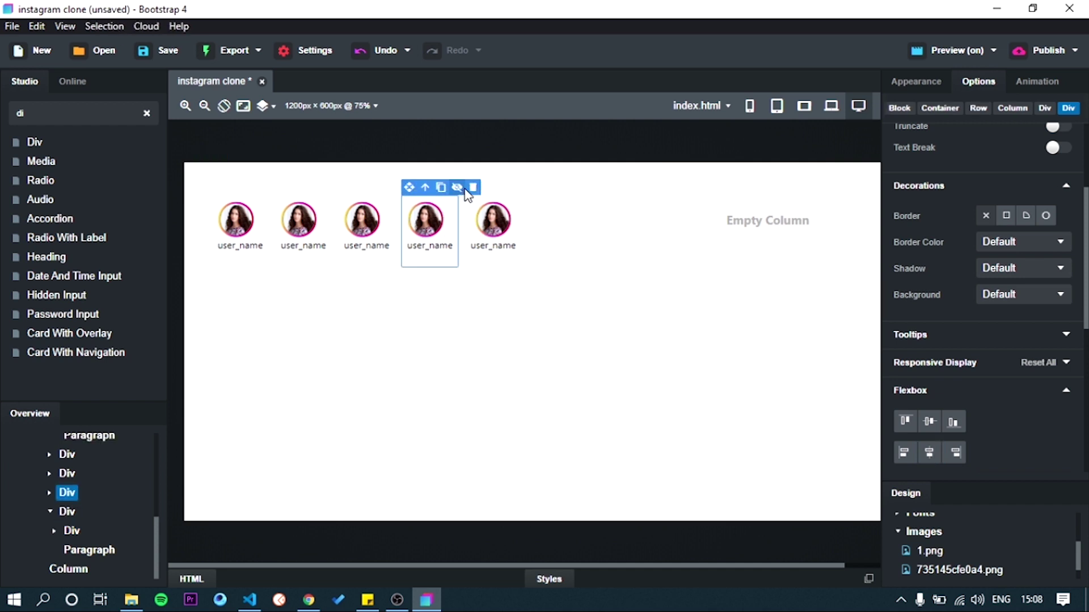
click(474, 188)
click(387, 198)
click(409, 187)
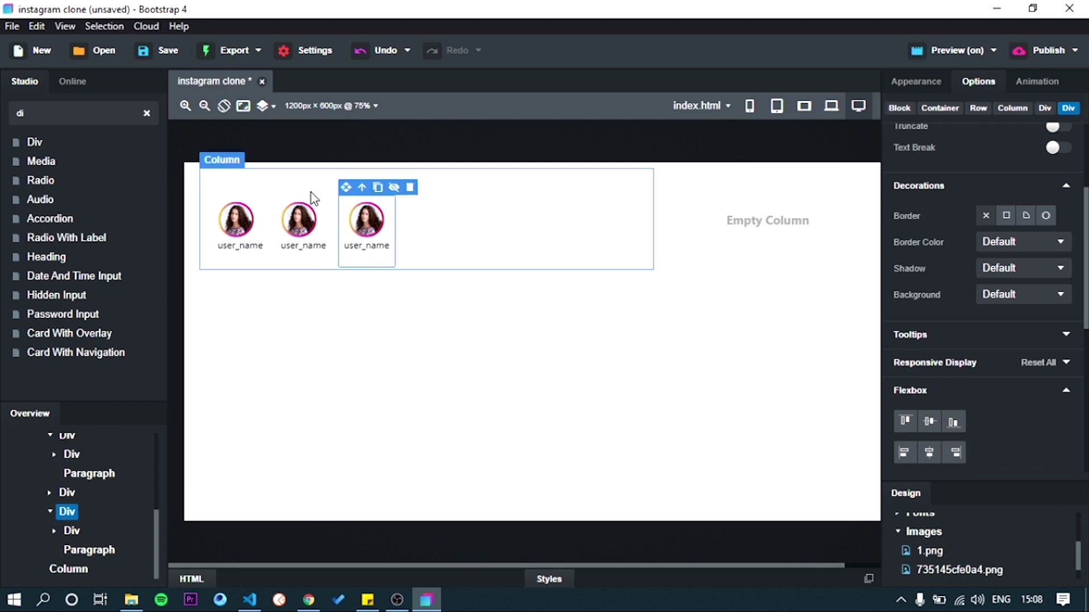
click(320, 218)
click(346, 187)
click(260, 200)
click(260, 200)
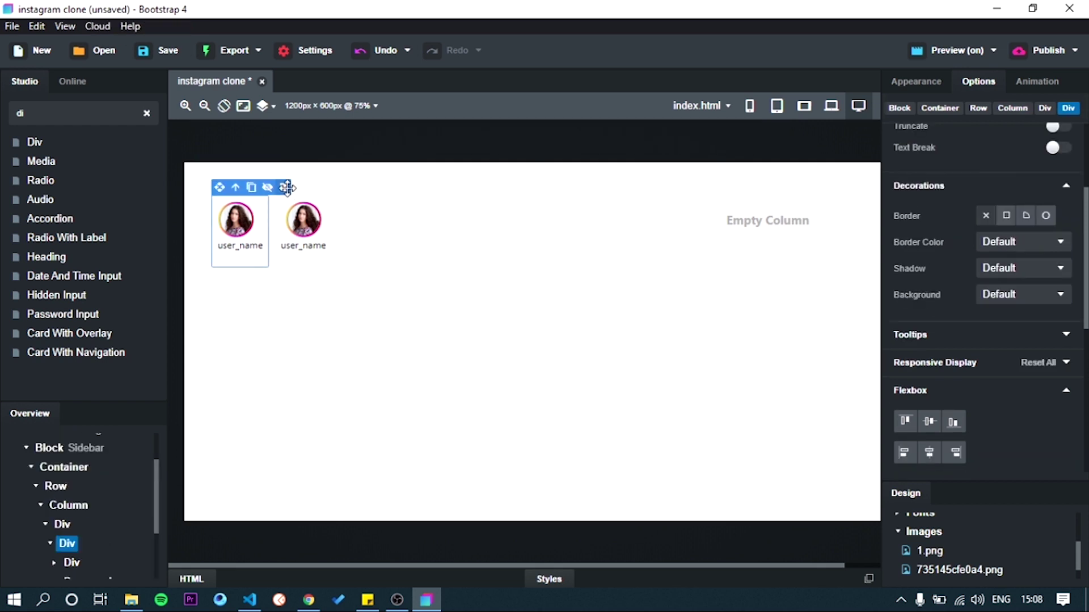
click(284, 187)
- Duplicate the remaining story item Div six times to fill the stories row with seven items
click(251, 217)
click(251, 218)
click(251, 217)
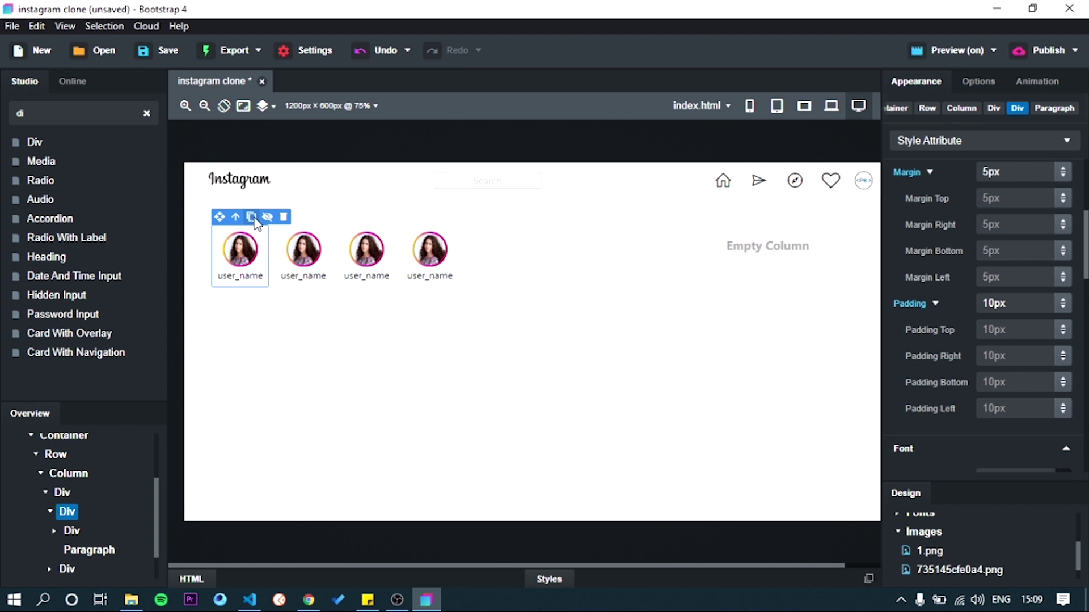
click(251, 217)
click(251, 217)
click(251, 217)
click(384, 358)
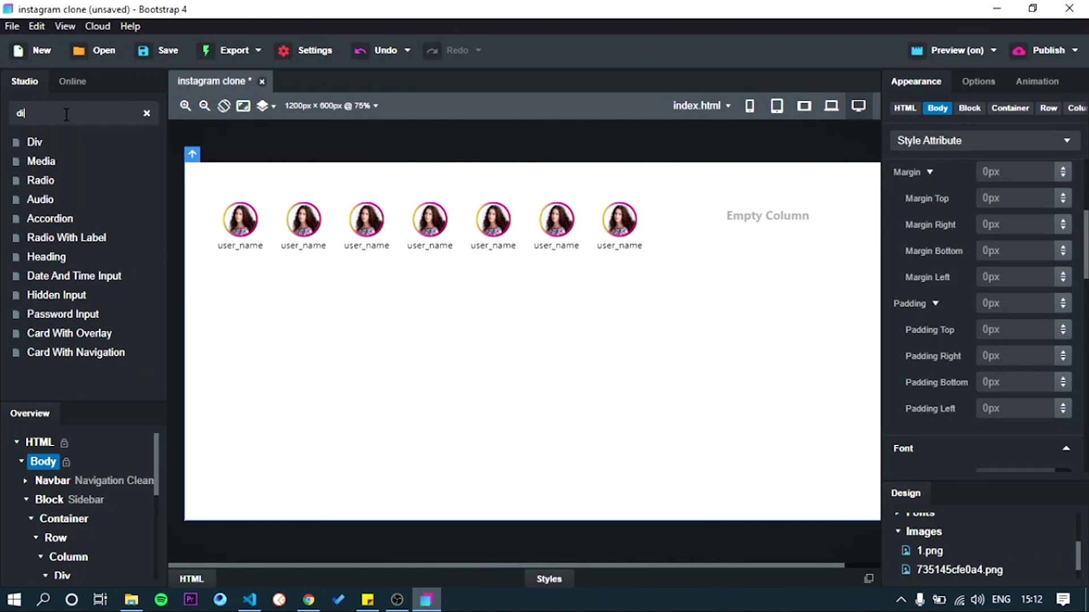
- Search the components for "div" and add an empty Div beneath the stories row inside the same Column
key(BackSpace)
key(BackSpace)
text(div)
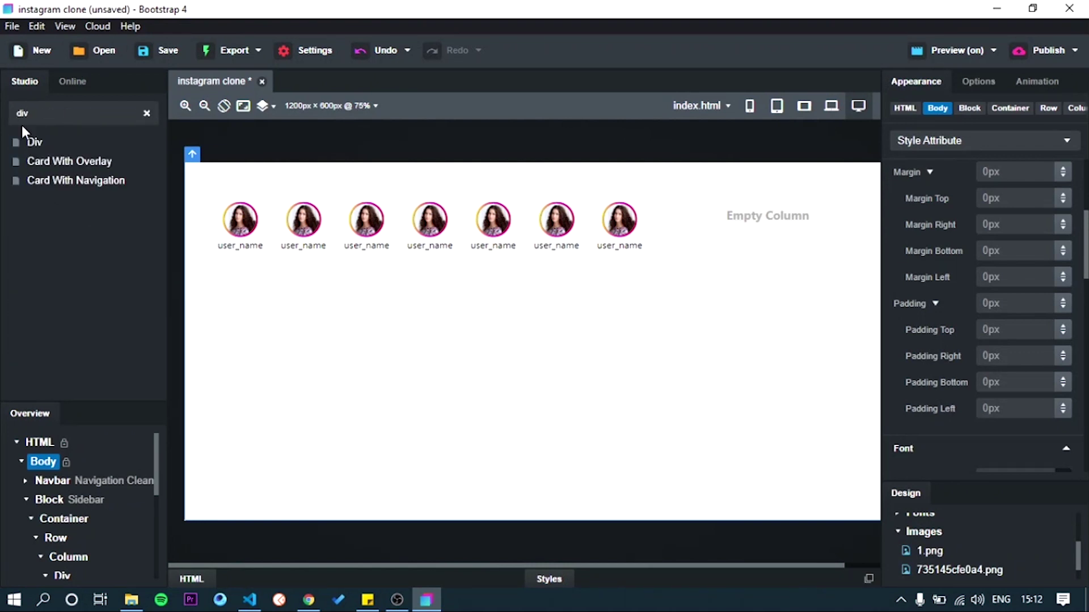
drag(23, 130, 650, 228)
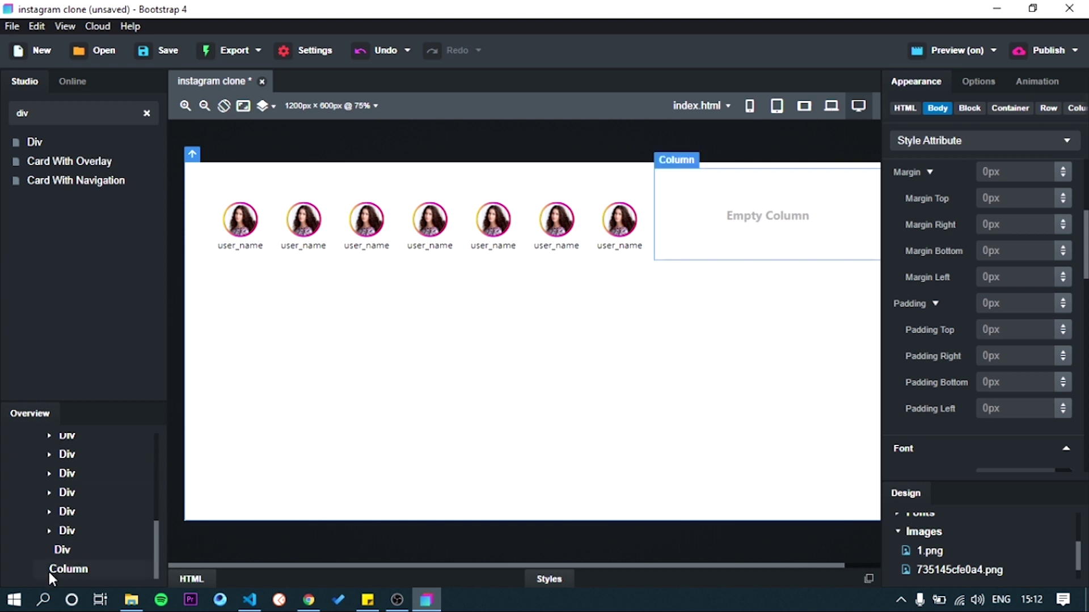
click(60, 550)
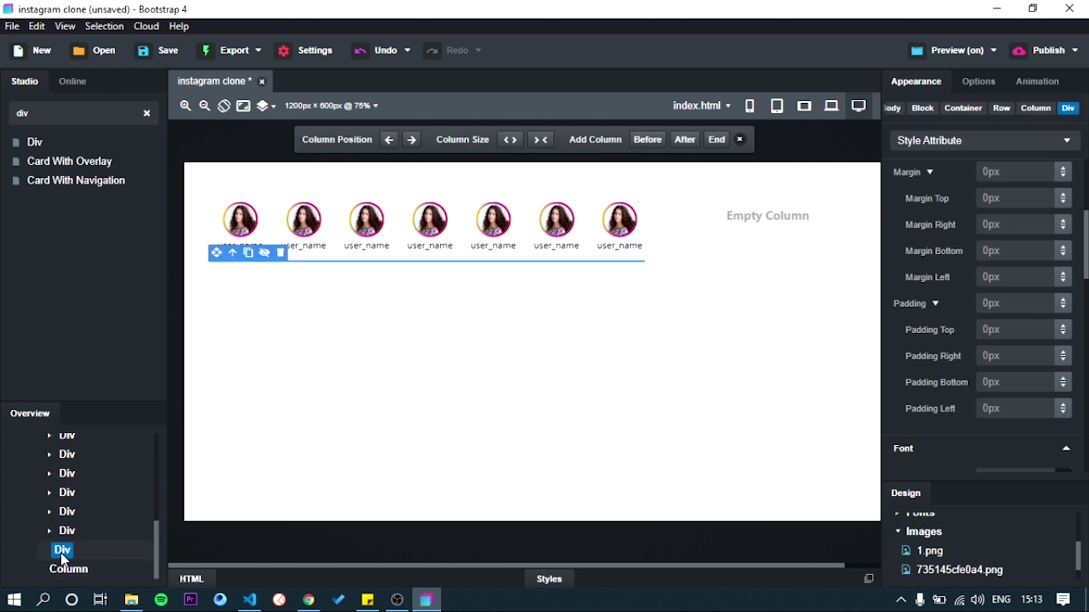
- Set the top margin of the new Div below the stories row to 40px
click(1009, 198)
text(5px)
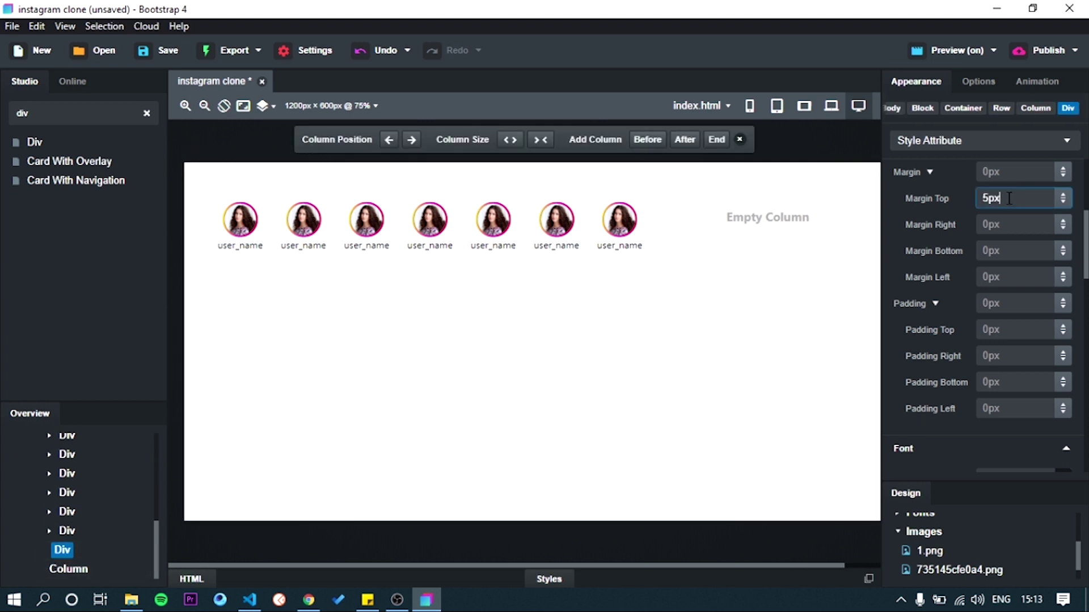
scroll(1009, 198, up, 20)
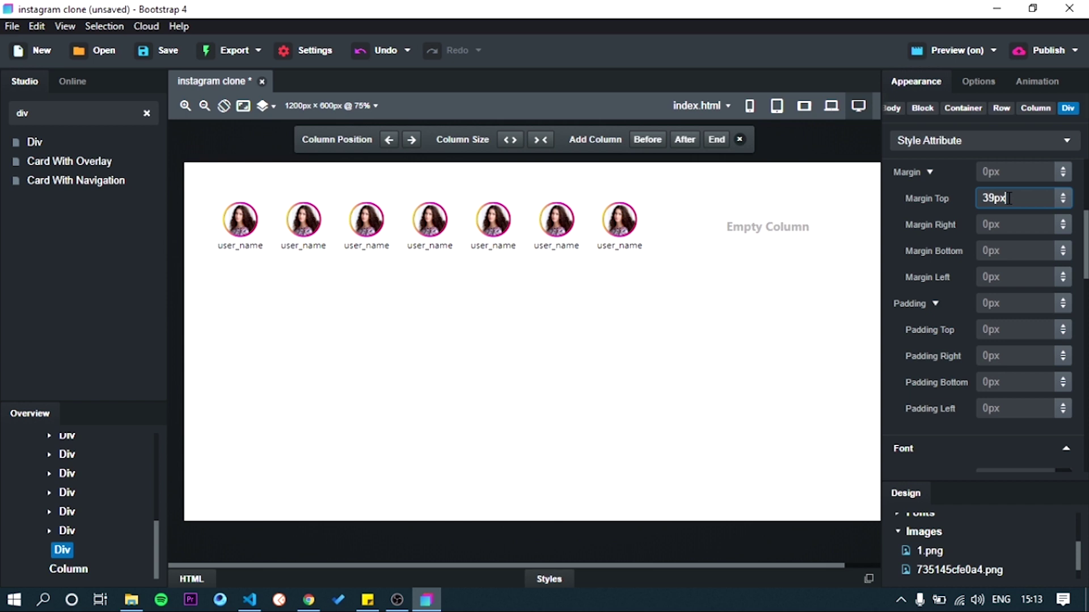
scroll(1009, 197, up, 2)
click(352, 310)
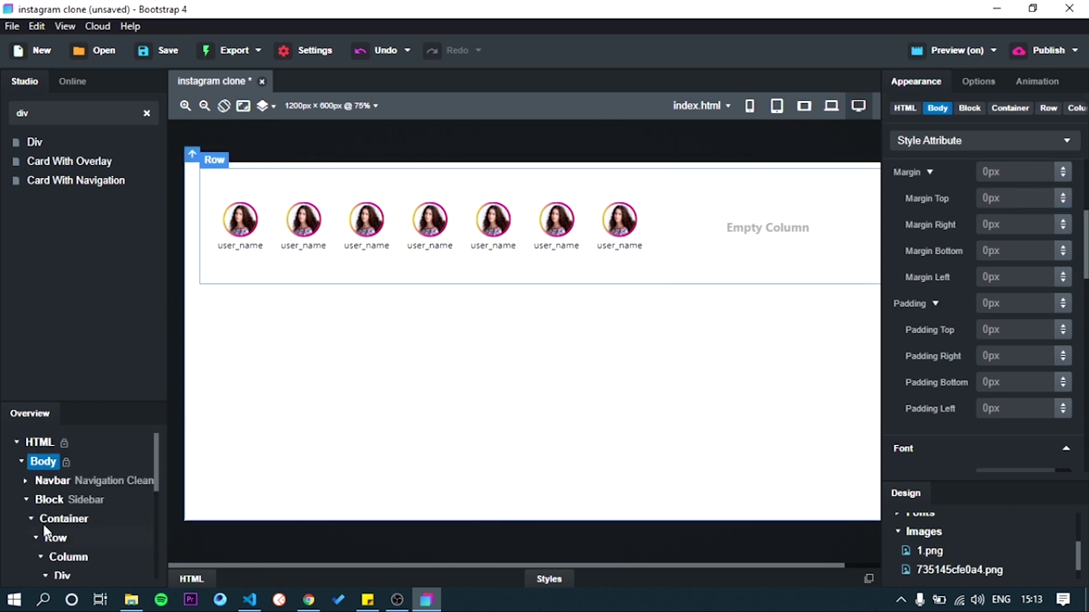
- Nest another Div inside the empty Div below the stories row
scroll(48, 505, down, 5)
scroll(47, 504, up, 2)
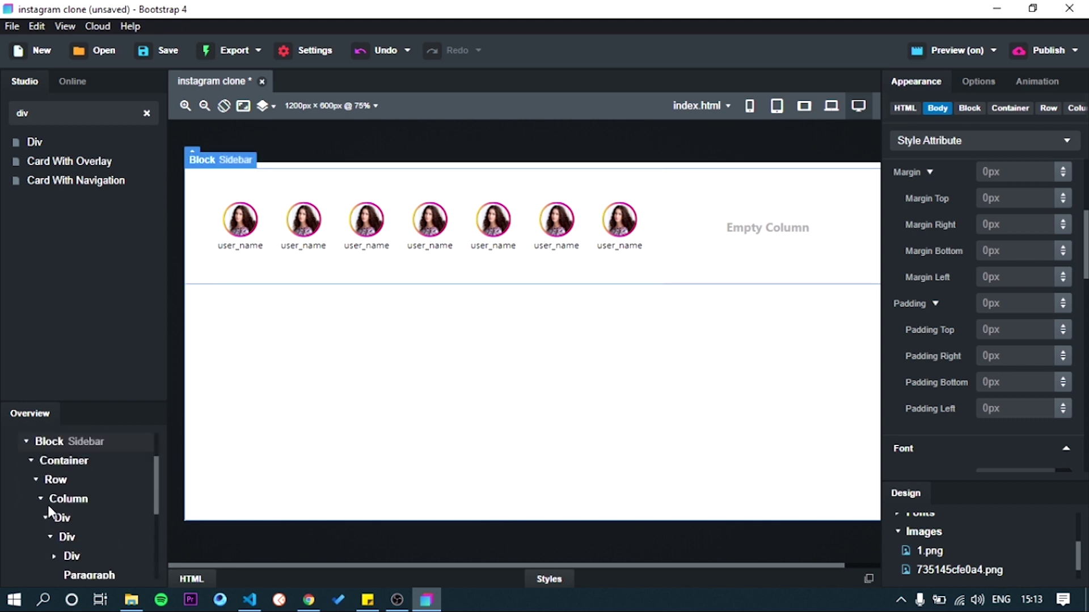
click(45, 517)
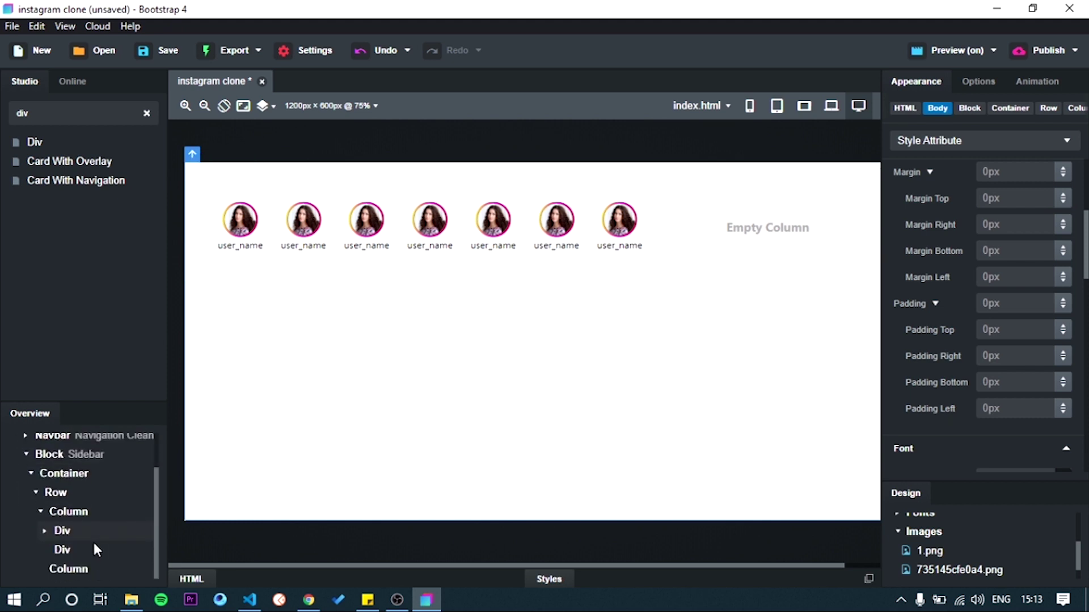
click(61, 549)
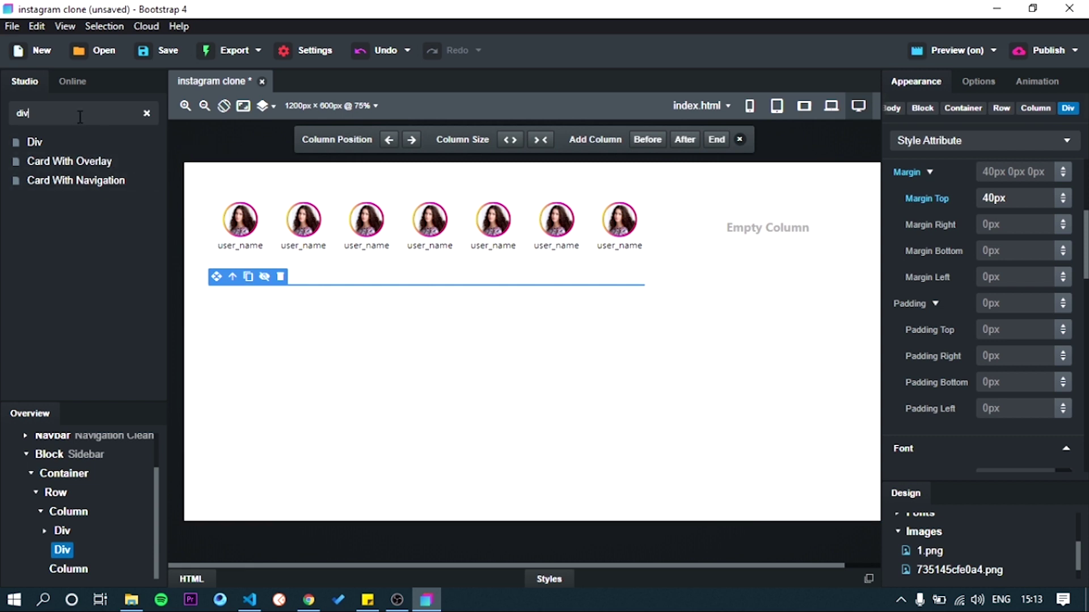
key(BackSpace)
key(BackSpace)
text(iv)
drag(62, 138, 64, 509)
click(67, 550)
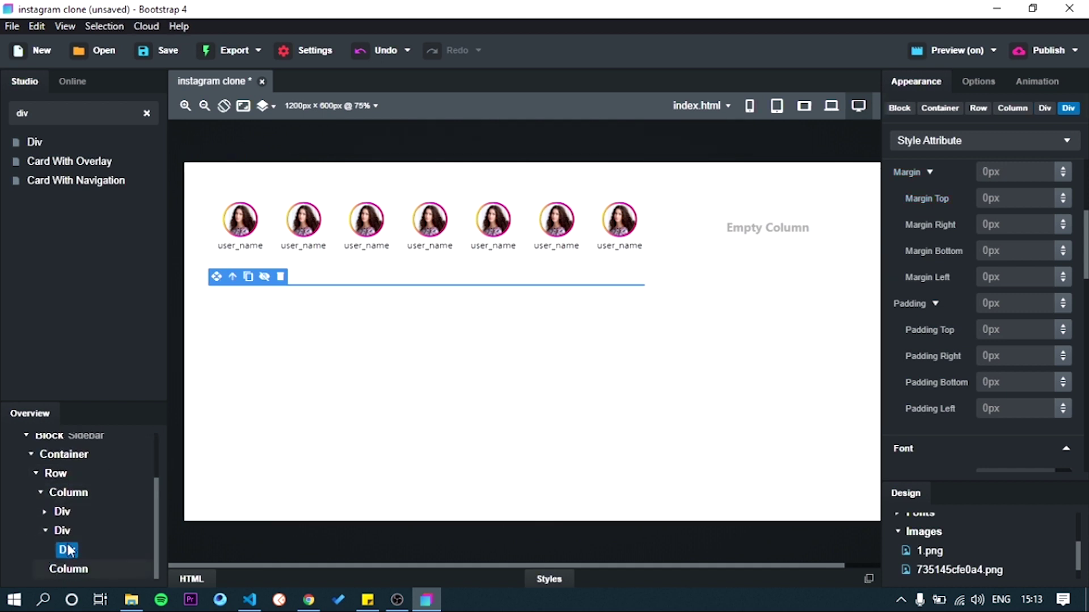
- Search the components for "imag" and place an Image inside the nested Div
key(BackSpace)
key(BackSpace)
key(BackSpace)
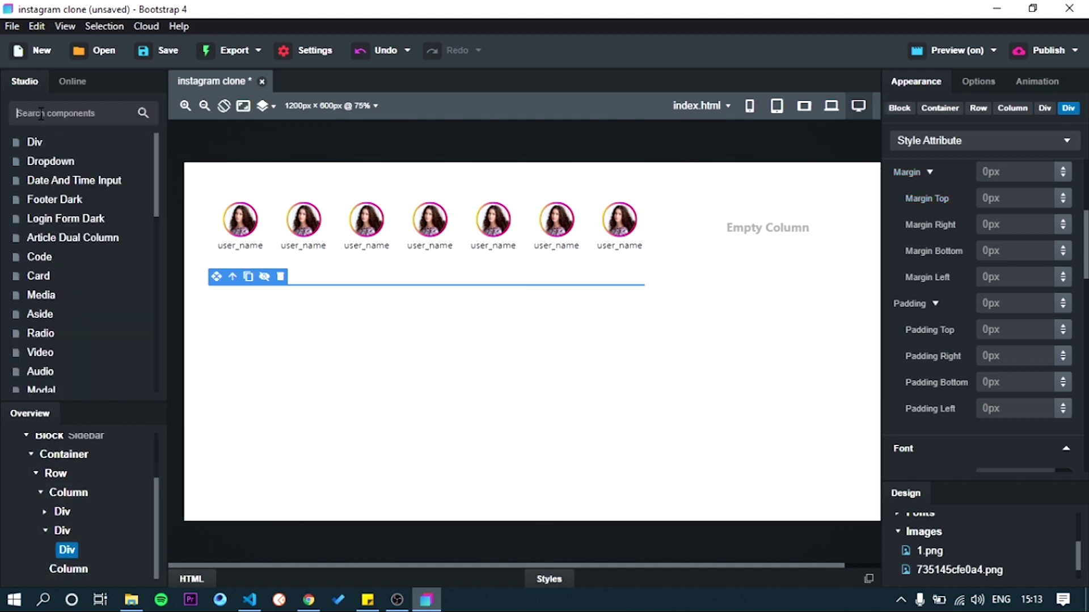
text(imag)
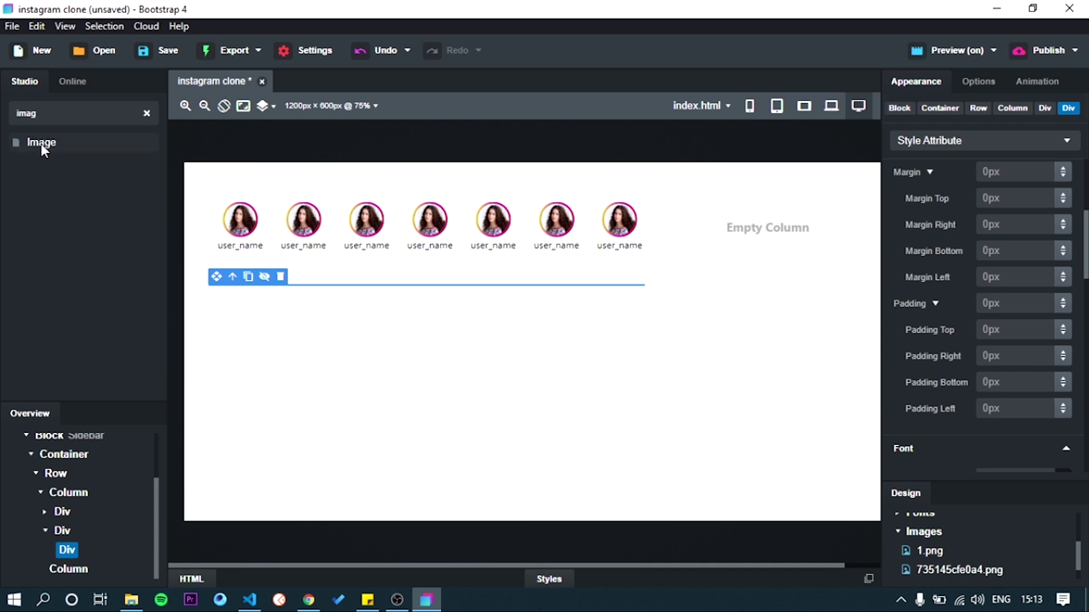
drag(40, 144, 66, 549)
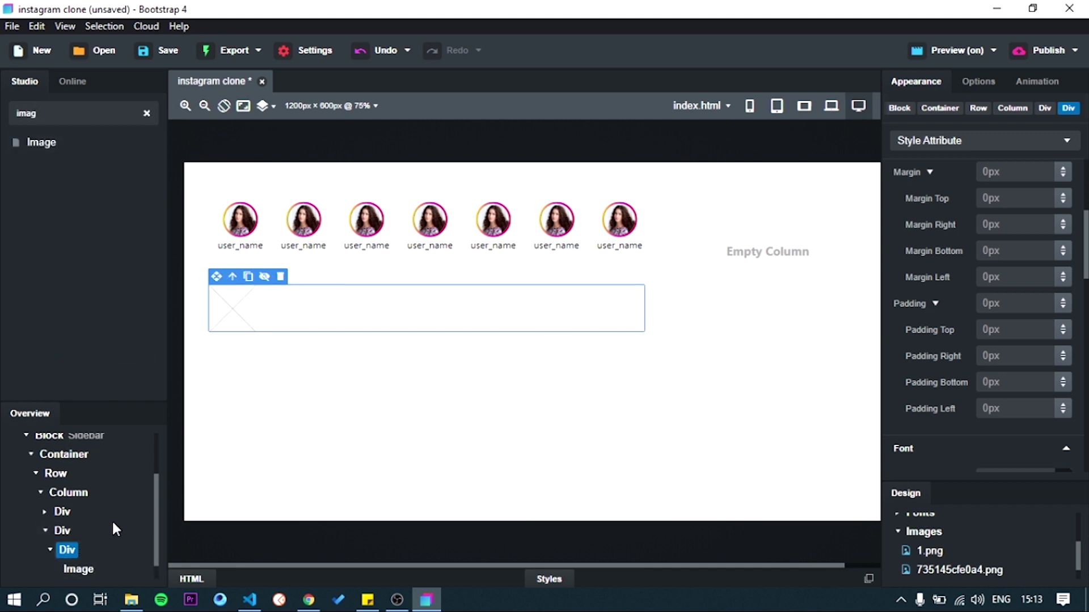
- Set the new Image's width and height to 30px each
click(244, 316)
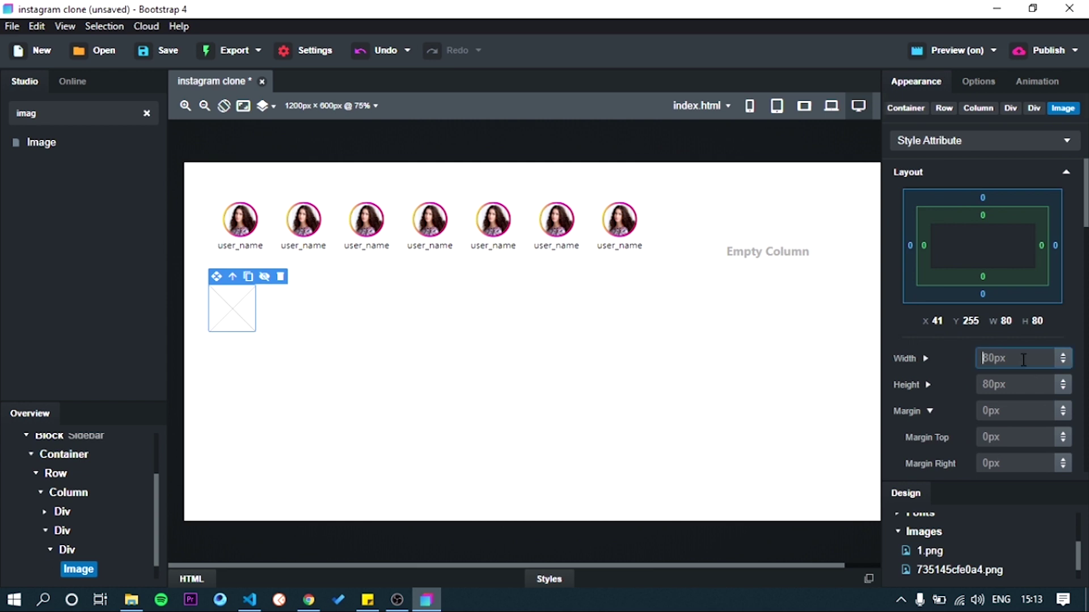
key(ctrl+a)
text(75px)
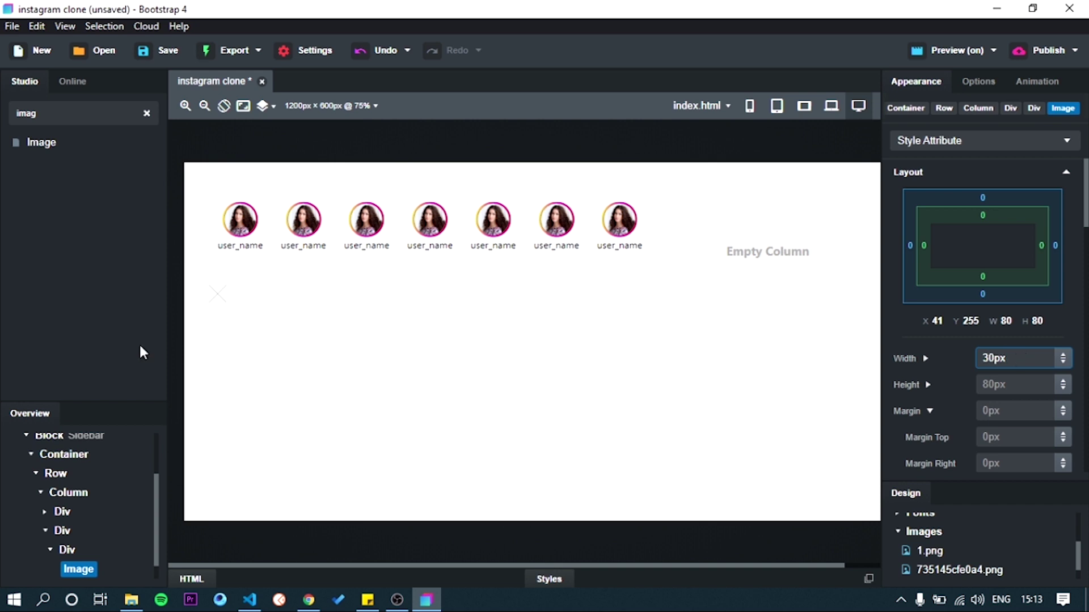
key(Return)
click(221, 306)
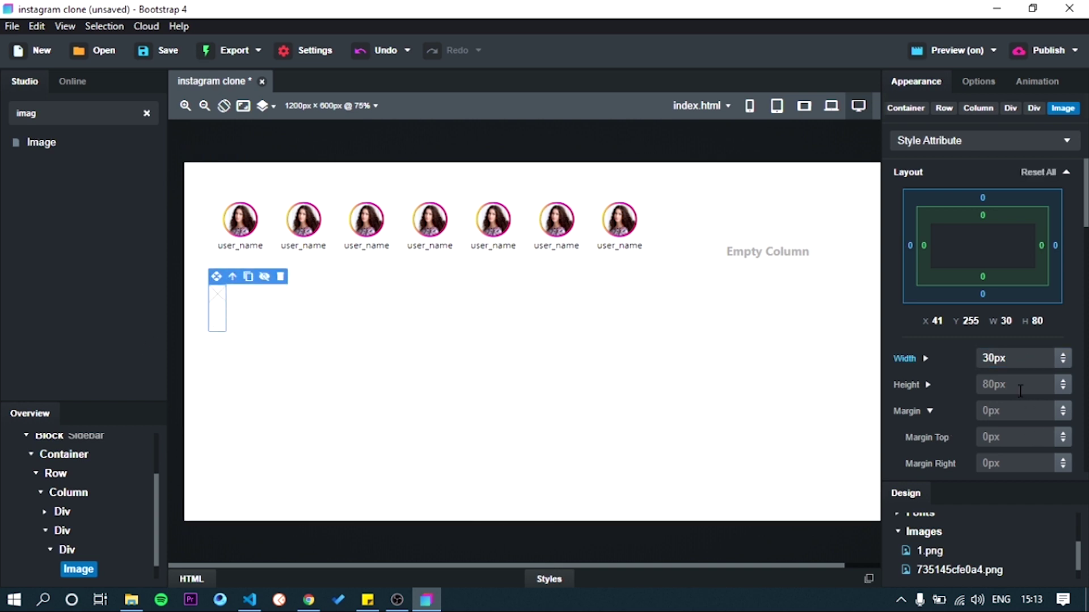
click(1020, 385)
text(74px)
click(1014, 358)
key(ctrl+a)
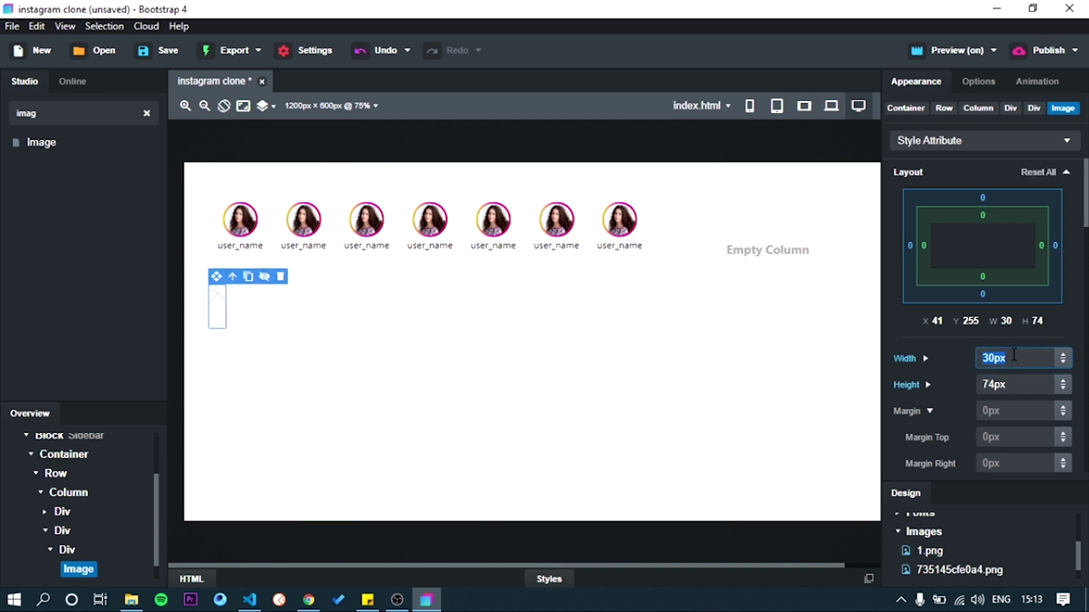
click(1014, 389)
key(ctrl+a)
text(30px)
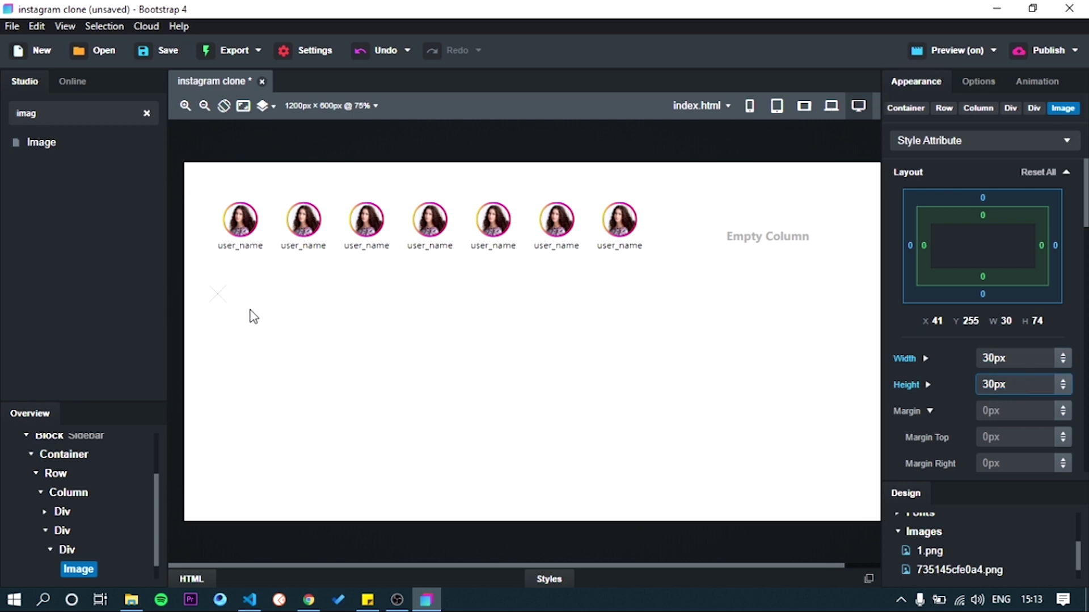
key(Return)
- Assign the picture Artboard 3-100 (1).jpg to the small Image below the stories row
double_click(219, 296)
click(594, 277)
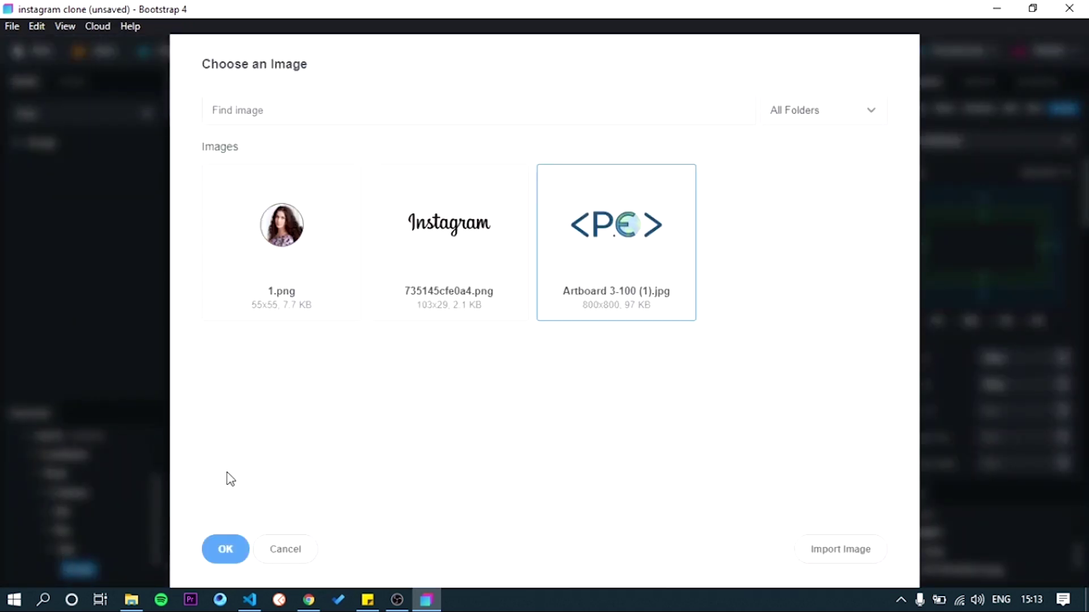
click(229, 549)
- Search the components for "para" and place a Paragraph after the logo Image inside its Div
click(146, 113)
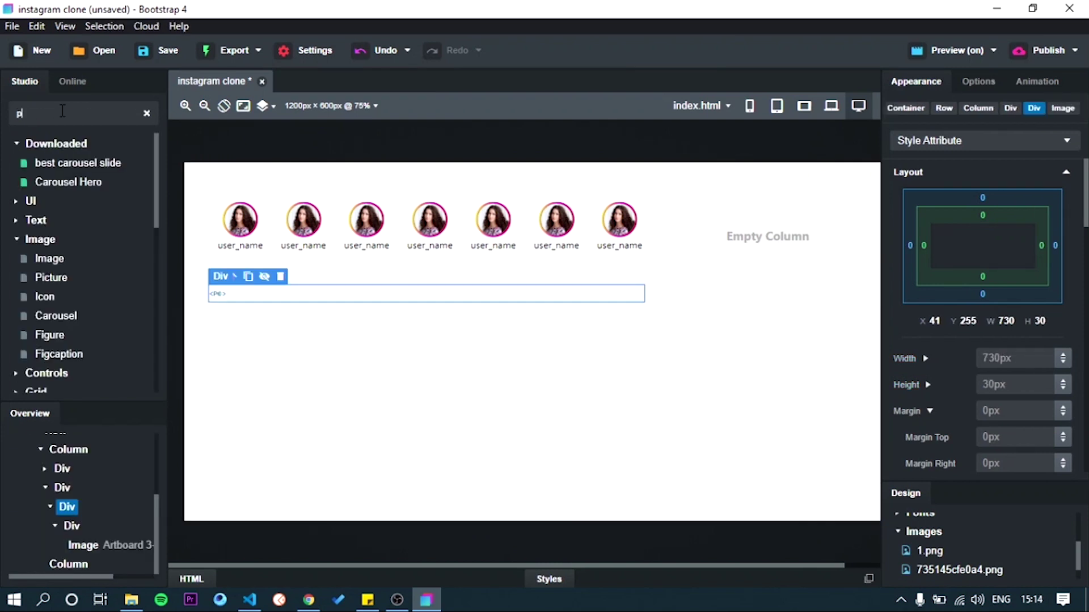
click(62, 113)
text(para)
drag(81, 142, 73, 525)
click(88, 547)
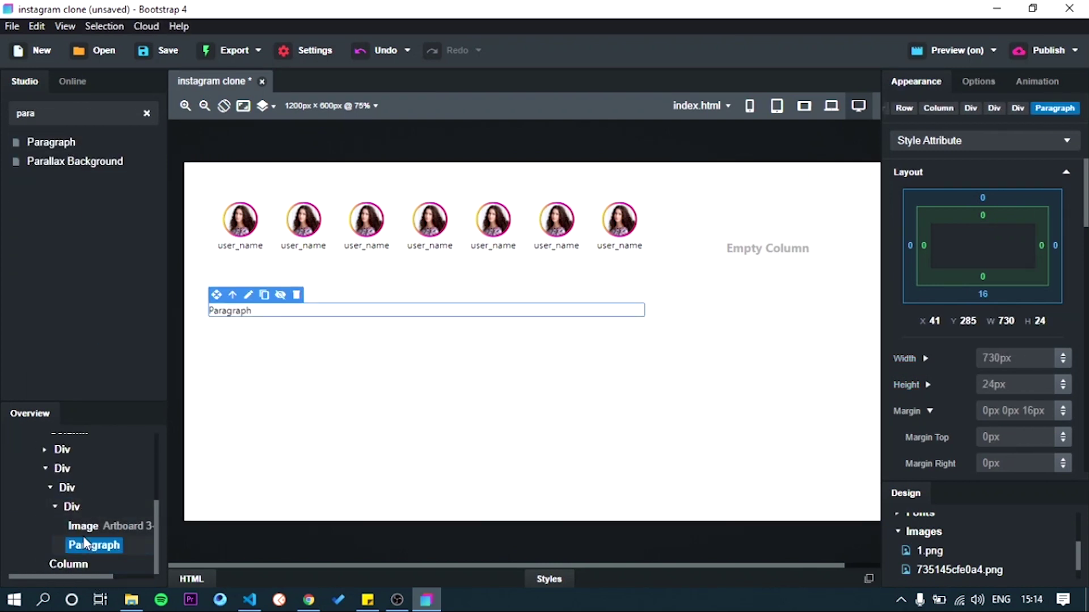
- Arrange the logo Image and Paragraph in a left-aligned, vertically centred row using flexbox on their Div
click(67, 505)
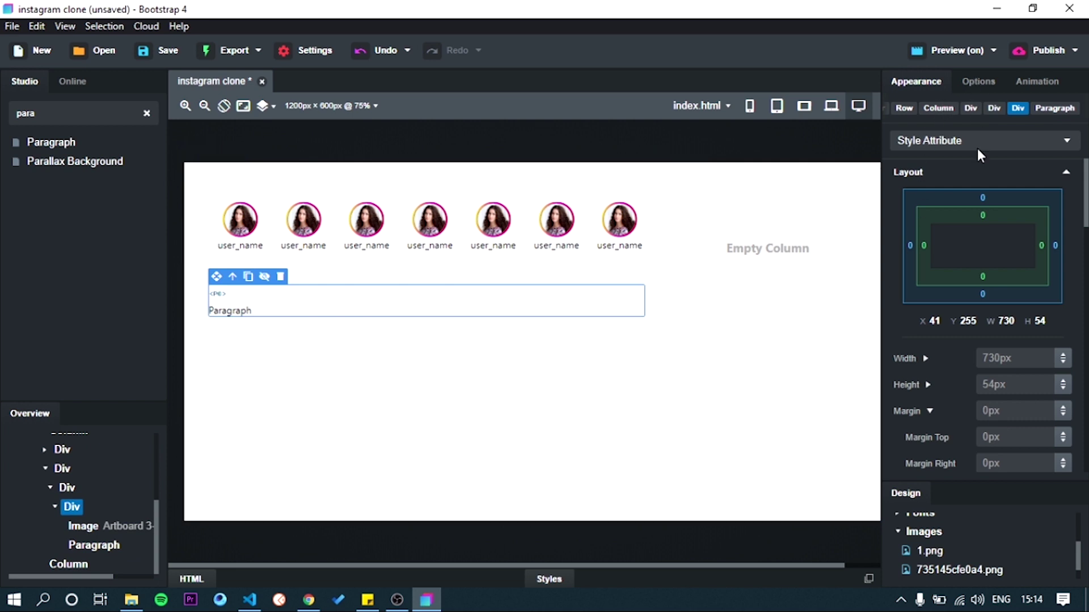
click(969, 83)
scroll(951, 219, down, 5)
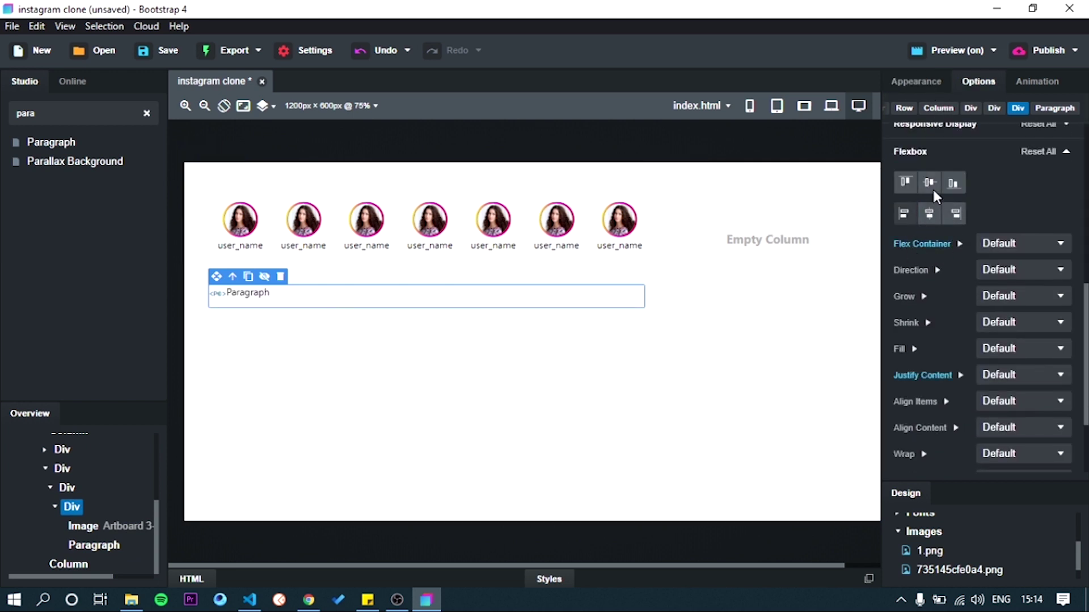
- Reduce the Paragraph's bottom margin so its text lines up vertically with the logo Image
click(249, 294)
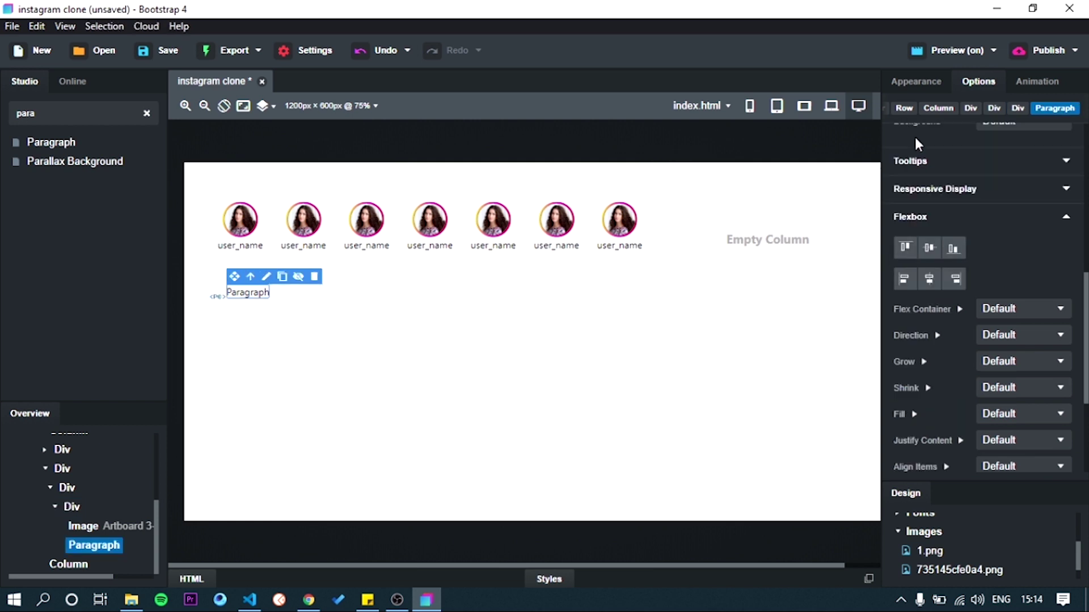
click(912, 83)
scroll(968, 332, down, 3)
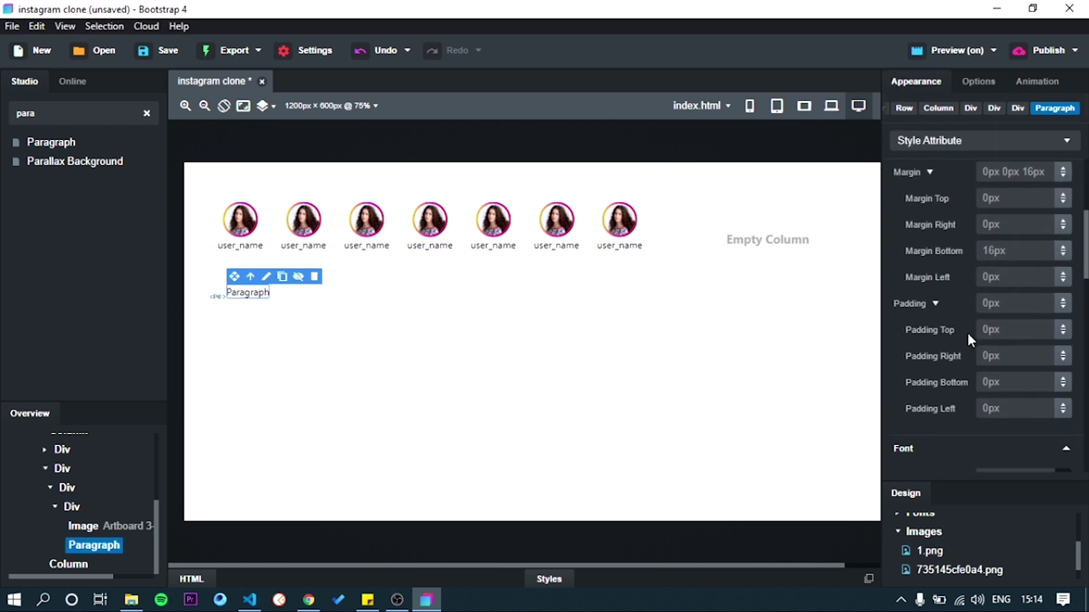
click(1013, 329)
text(9px)
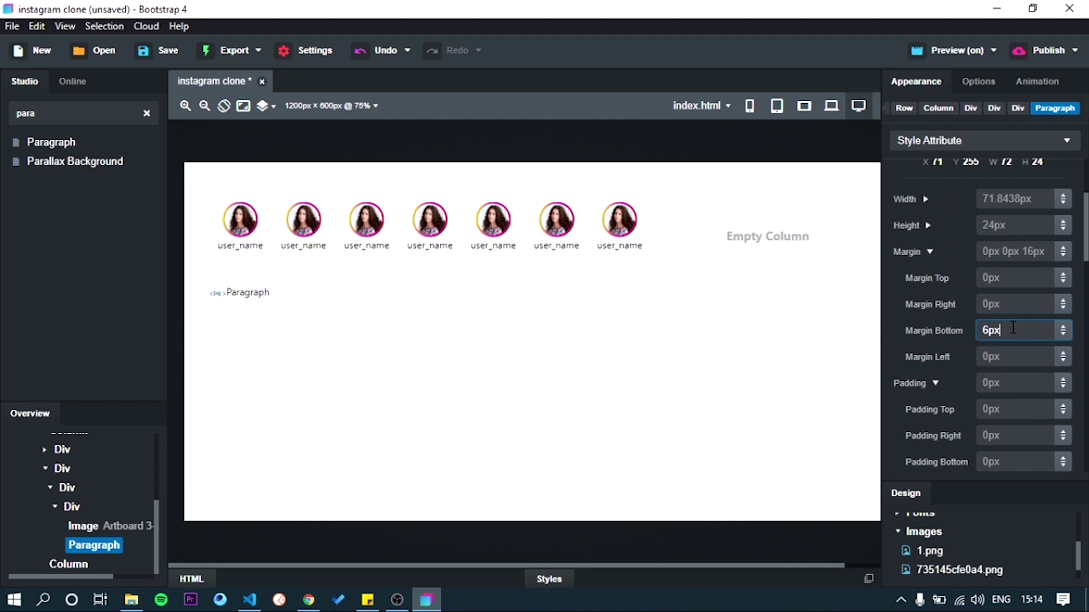
key(BackSpace)
key(BackSpace)
key(BackSpace)
text(5px)
key(Down)
key(Down)
key(Down)
scroll(273, 317, up, 3)
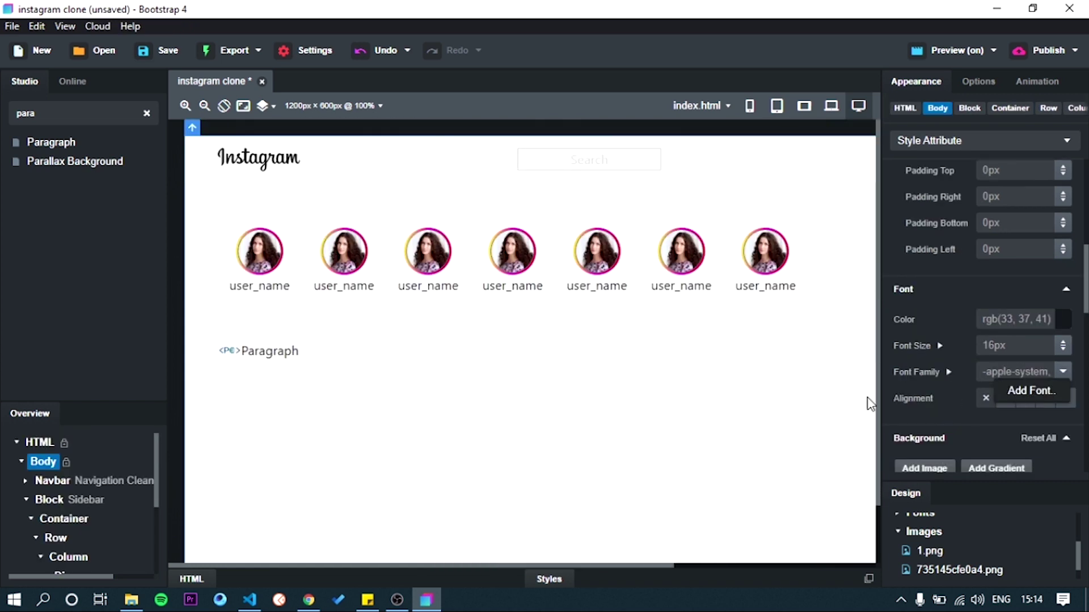
- Add the Roboto font to the project and set it as the Body's font family
click(1030, 391)
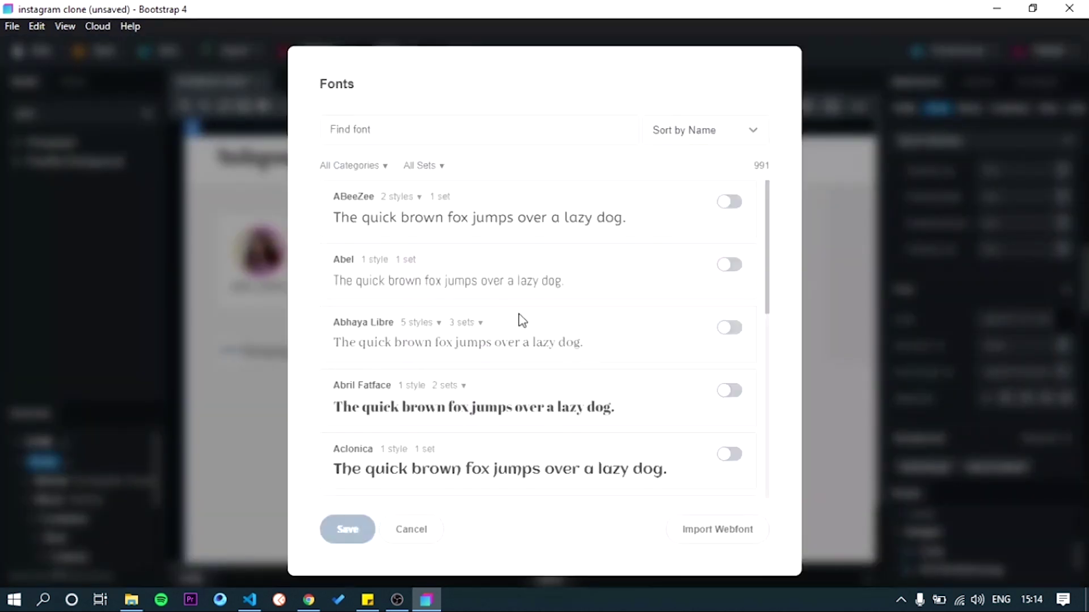
click(438, 129)
text(ro)
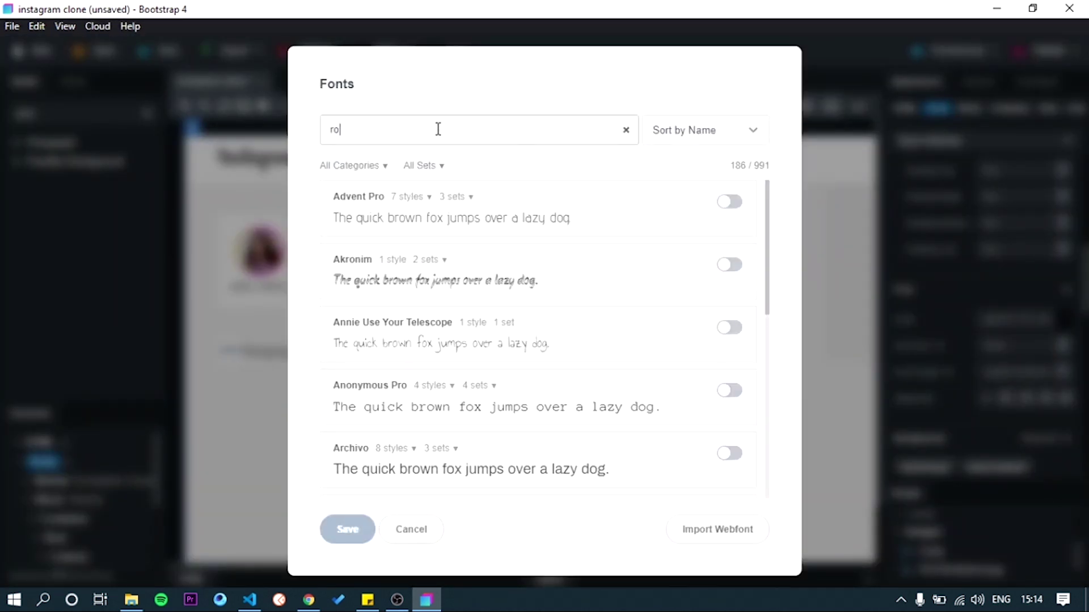
text(bot)
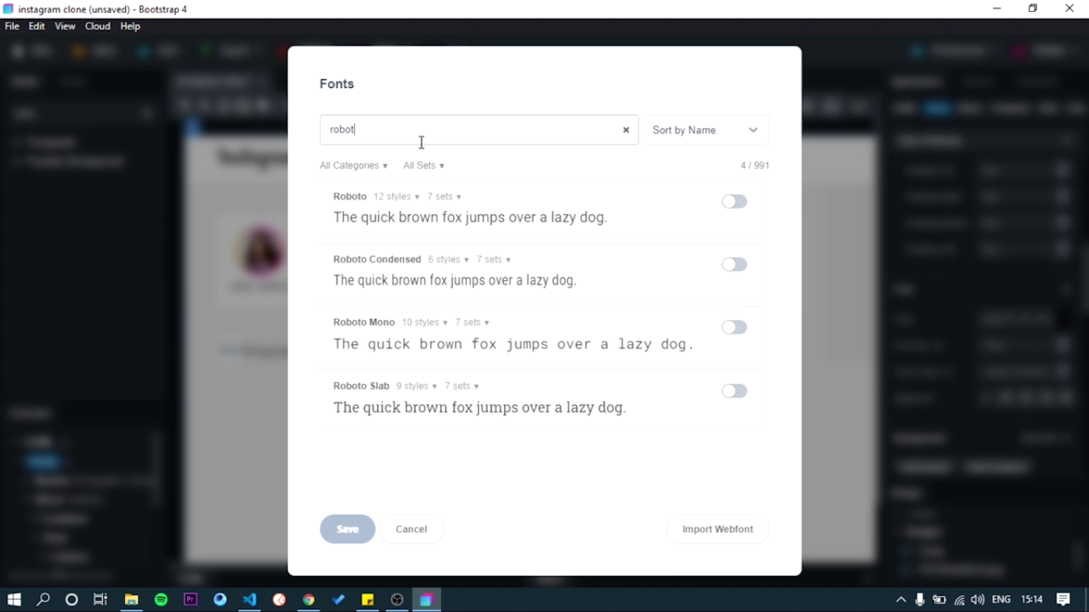
click(731, 202)
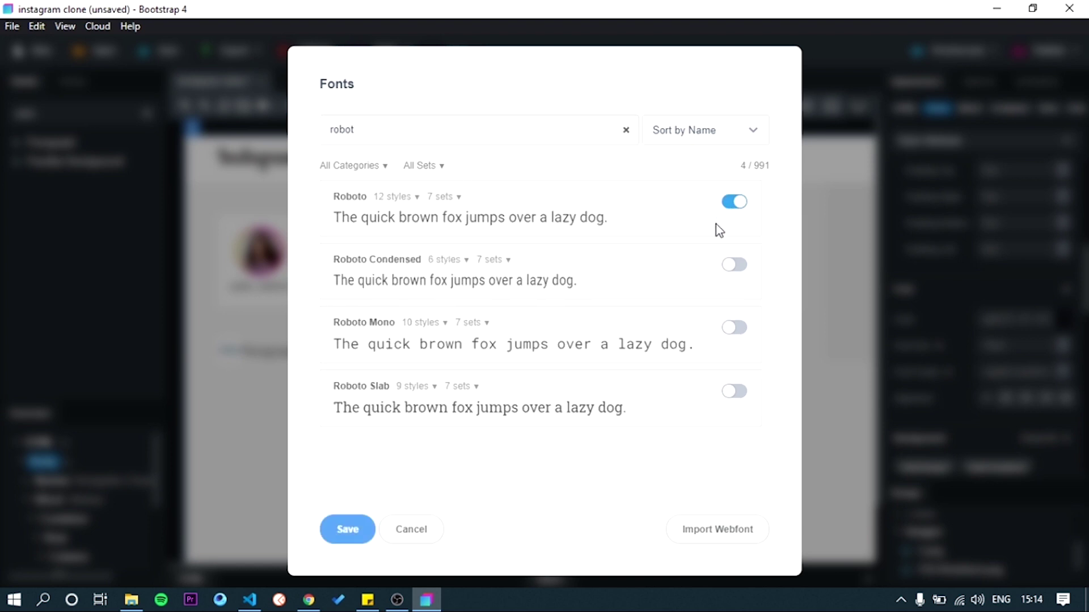
click(346, 530)
click(1061, 373)
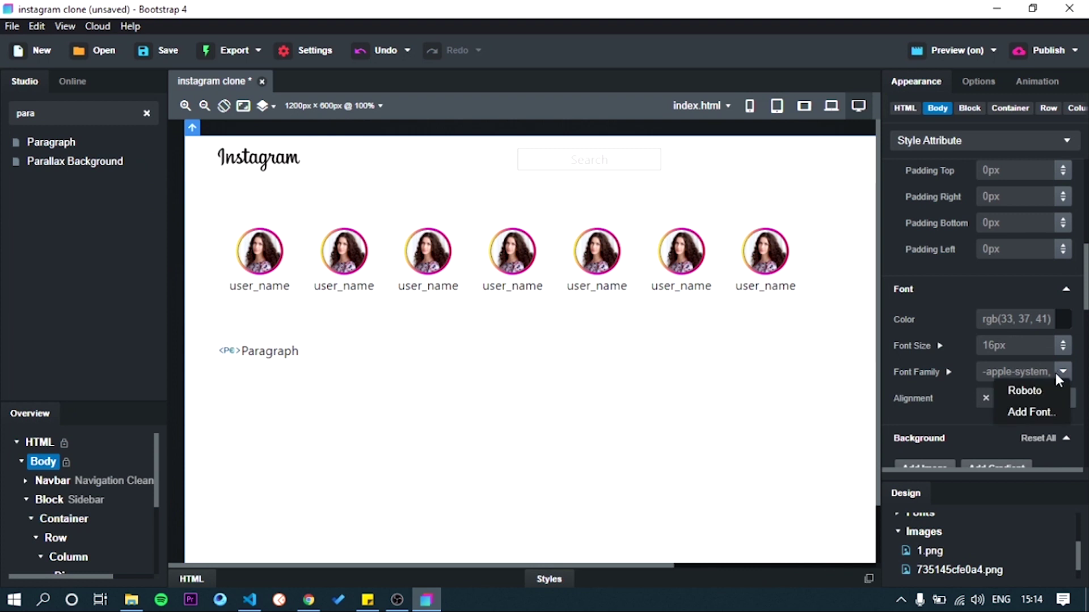
click(1041, 391)
- Change the text of the Paragraph beside the logo to "Programming.earth"
click(434, 350)
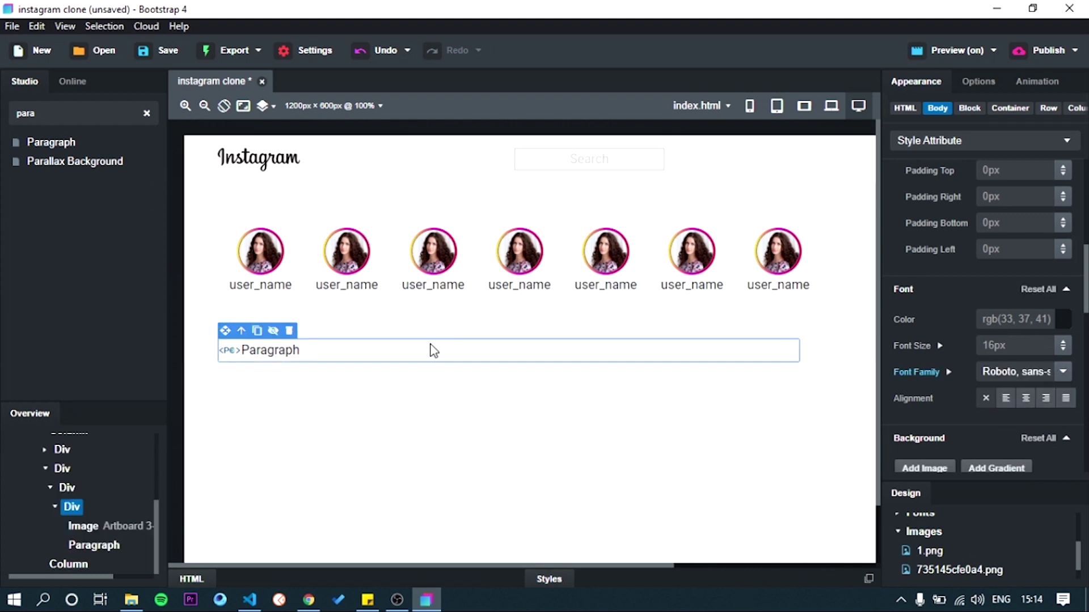
scroll(360, 343, down, 1)
click(274, 320)
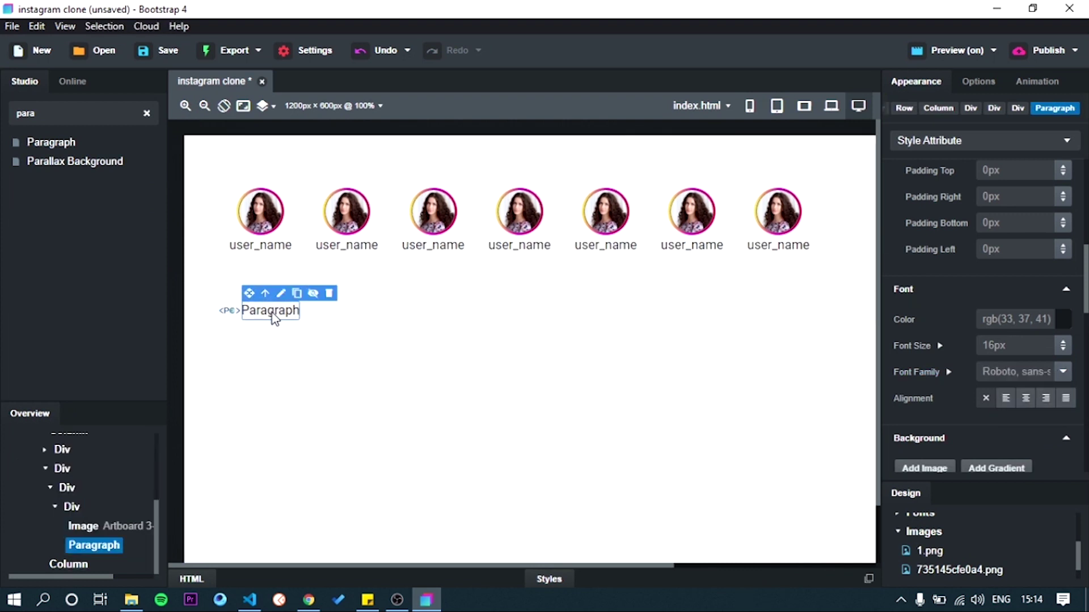
double_click(287, 309)
key(BackSpace)
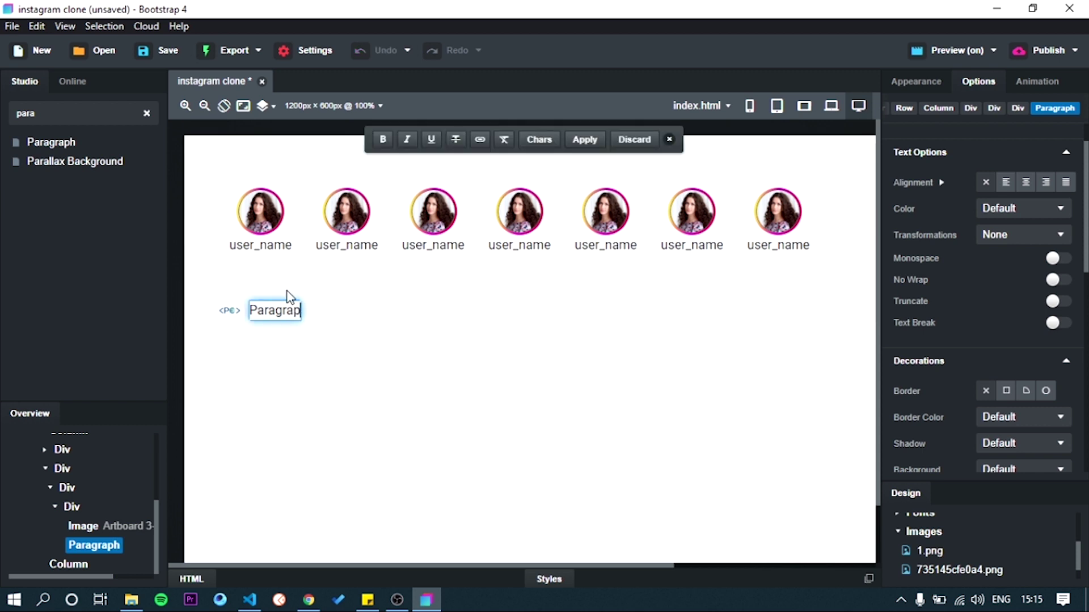
key(BackSpace)
key(BackSpace)
key(BackSpace)
key(BackSpace)
text(rogramming.ea)
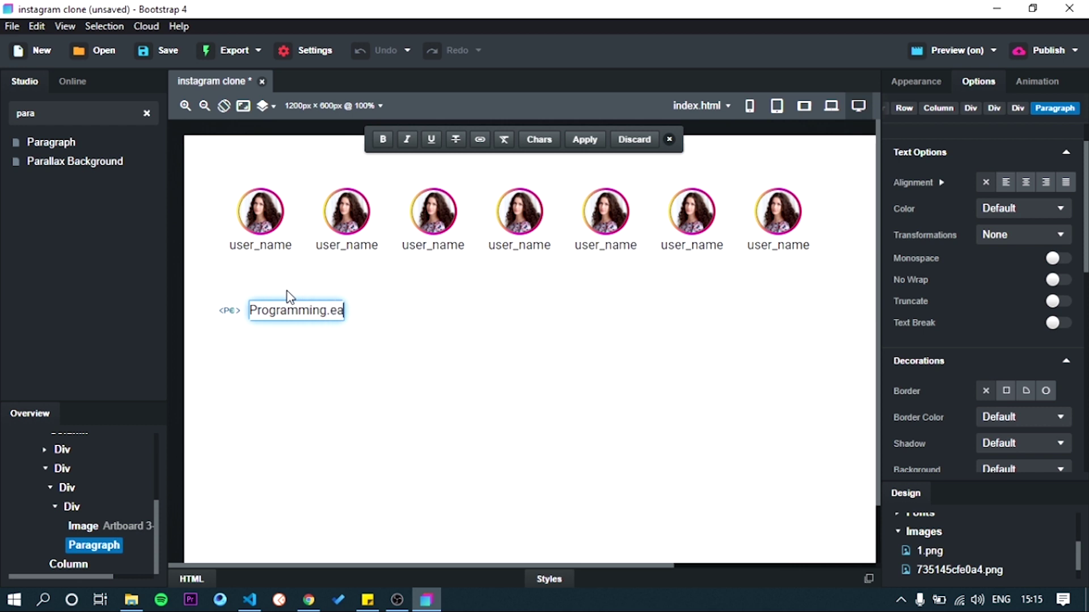
text(rth)
click(370, 310)
- Search the components for "div" and place a Div after the logo-and-name Div in the post header
double_click(70, 504)
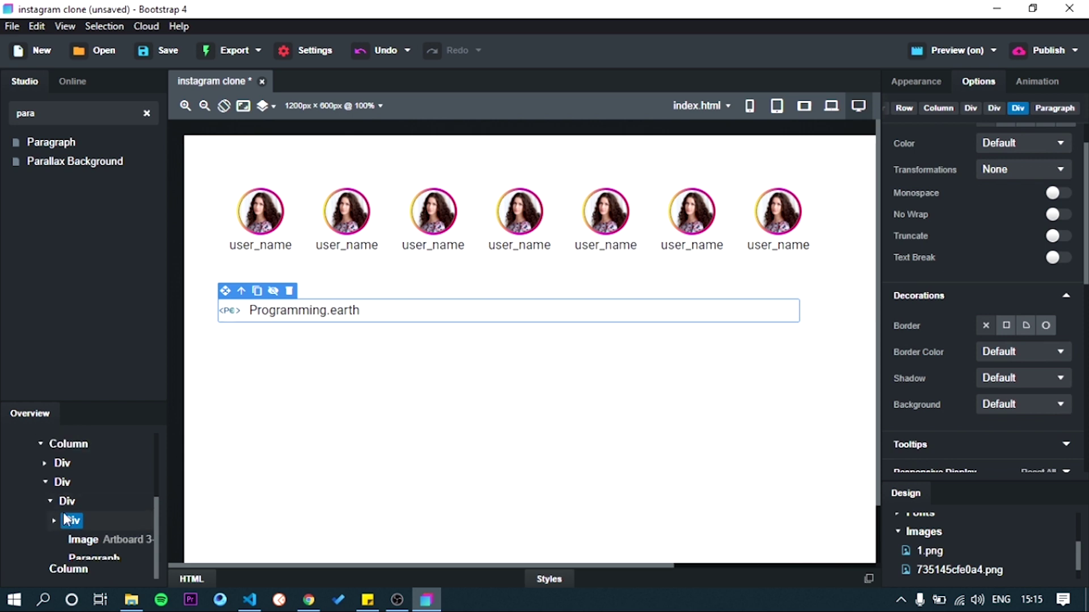
key(BackSpace)
key(BackSpace)
key(BackSpace)
key(BackSpace)
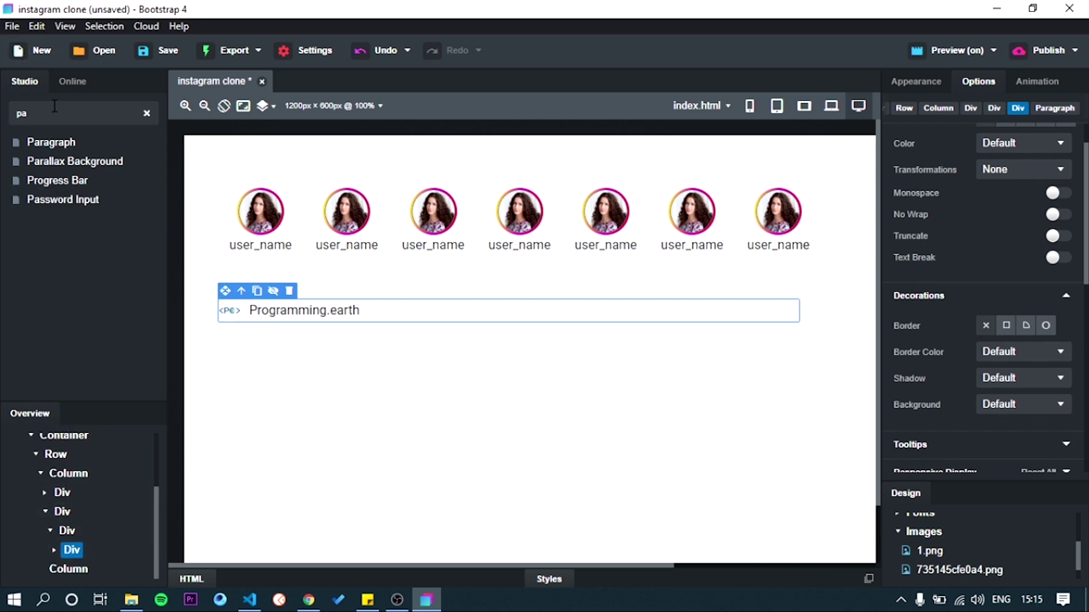
text(div)
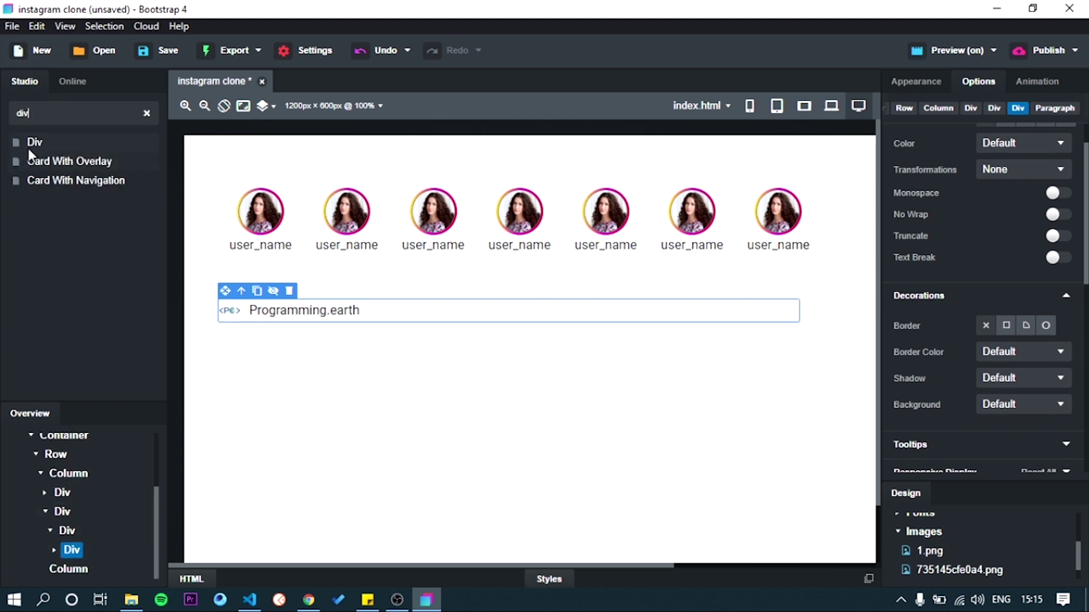
drag(32, 142, 77, 544)
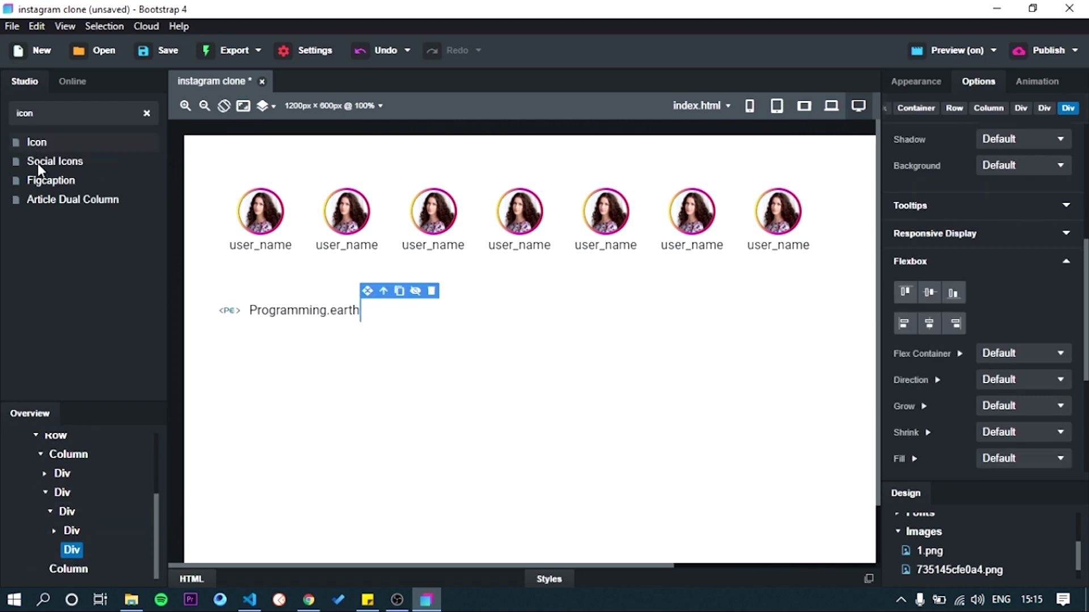
- Place an Icon inside the new header Div and set it to the Line Awesome icon la-ellipsis-h
drag(70, 547, 70, 549)
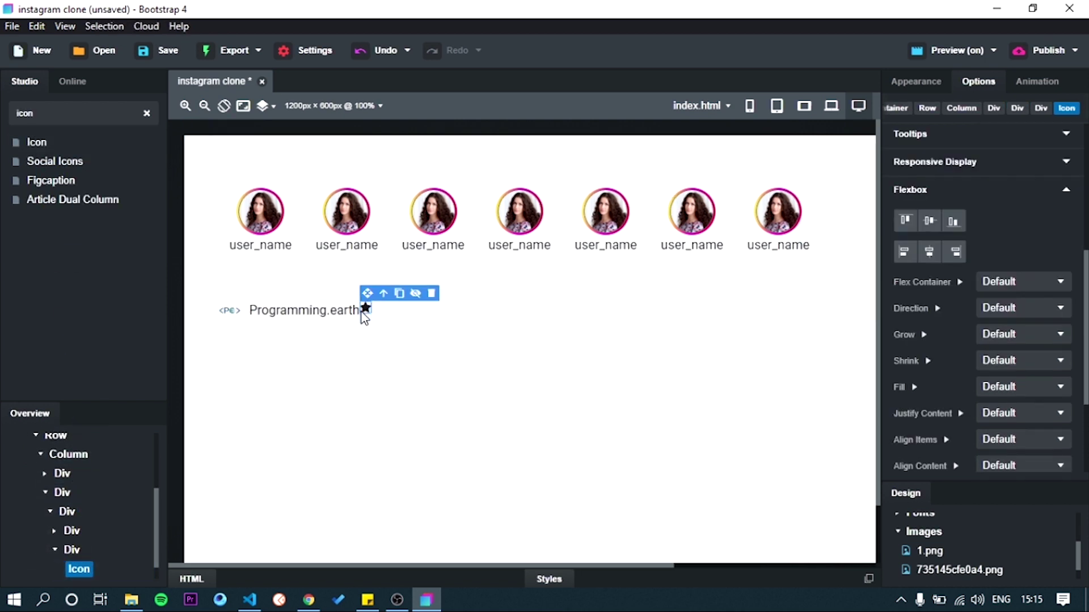
double_click(363, 315)
click(476, 158)
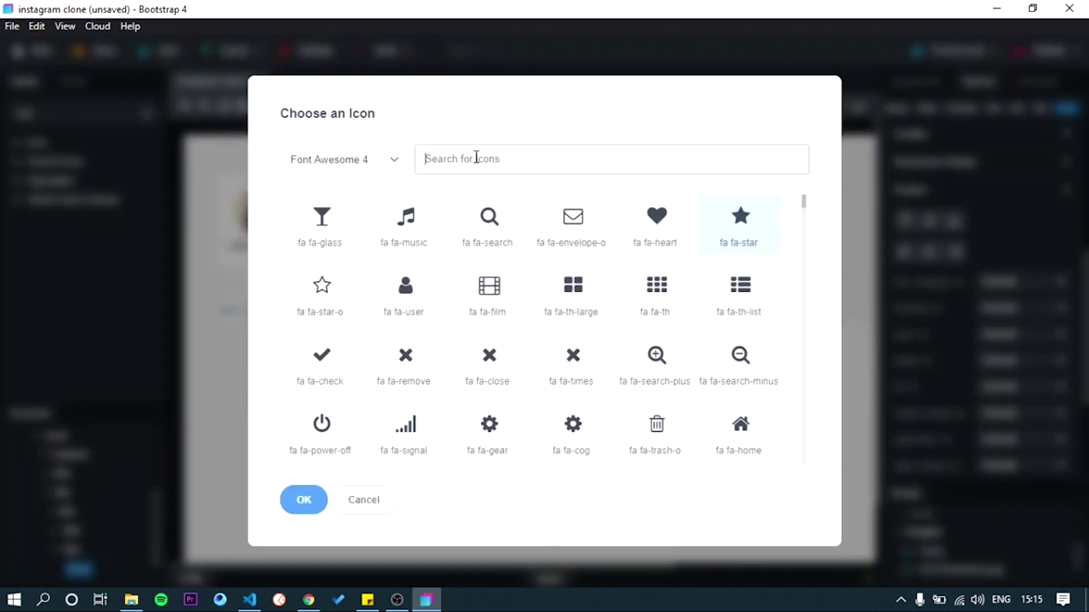
click(384, 164)
click(335, 258)
scroll(542, 263, down, 10)
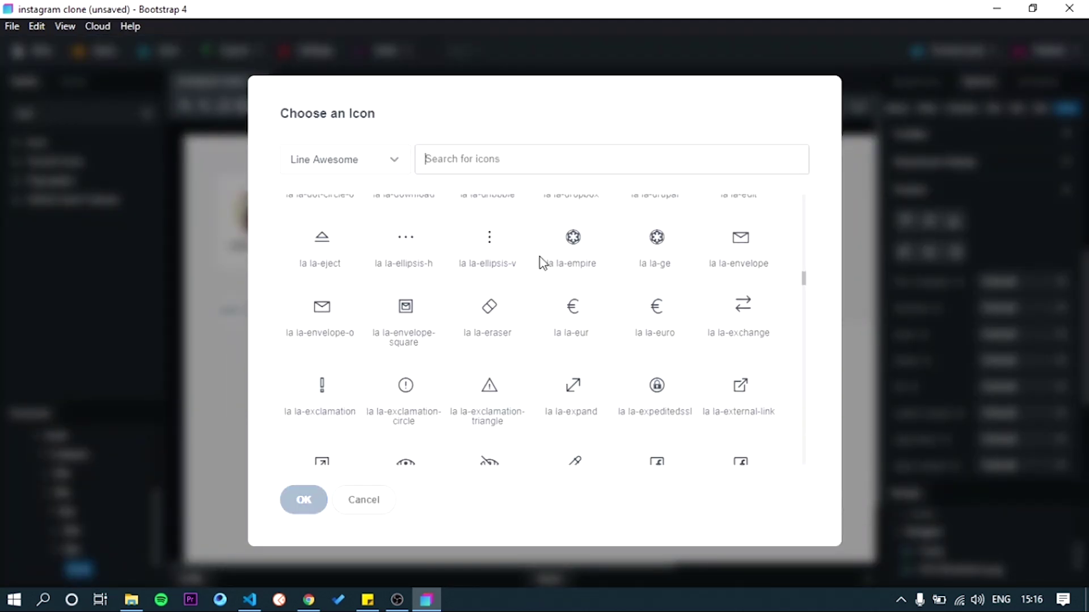
click(412, 220)
click(304, 499)
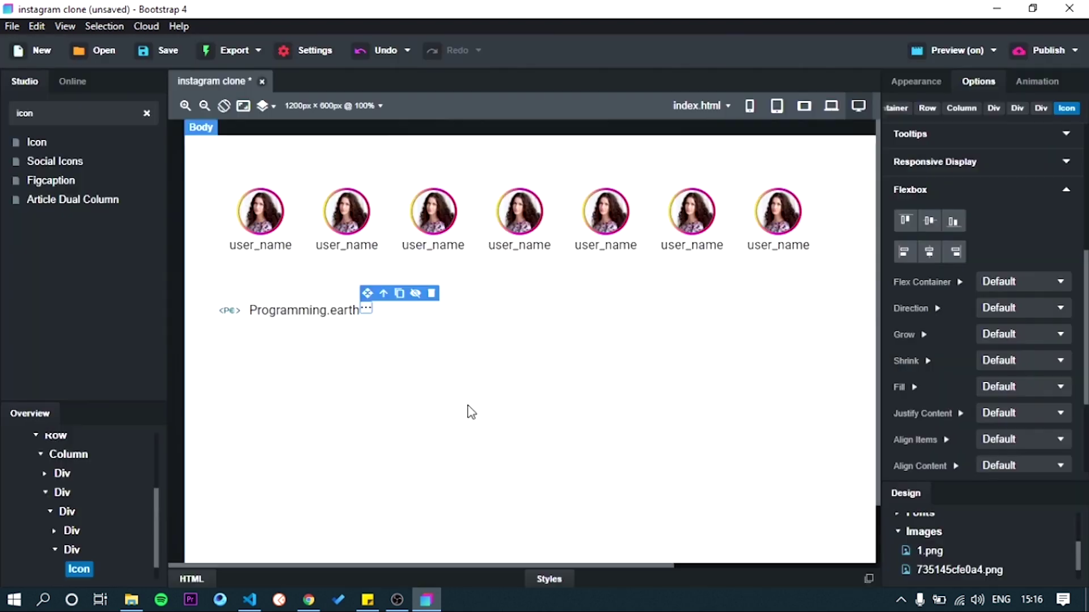
- Set the flexbox Fill to Yes on the Div holding the logo and name in the post header
click(352, 325)
click(352, 324)
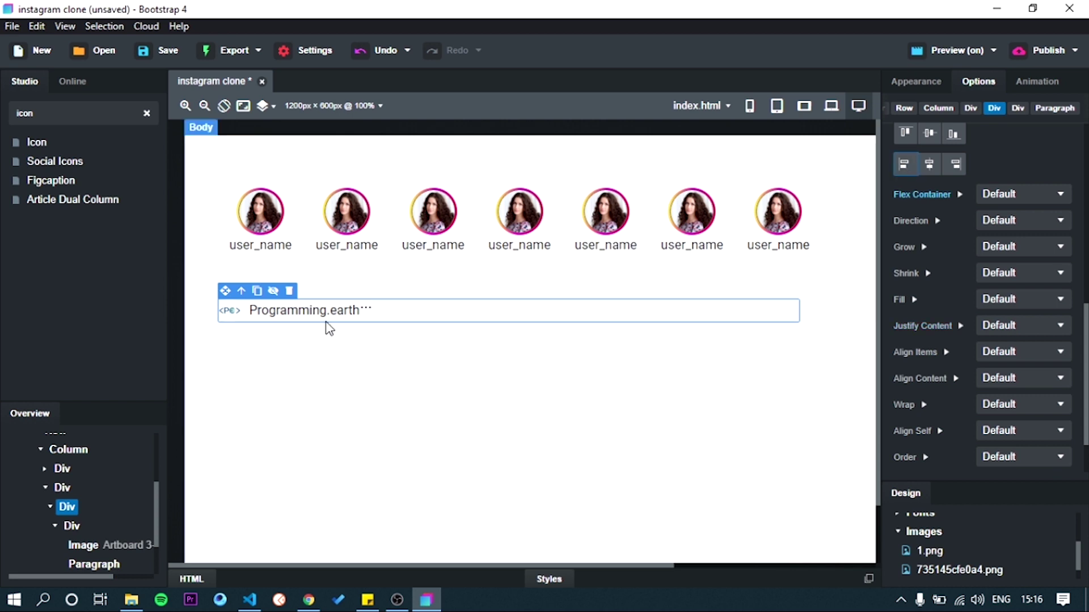
click(71, 526)
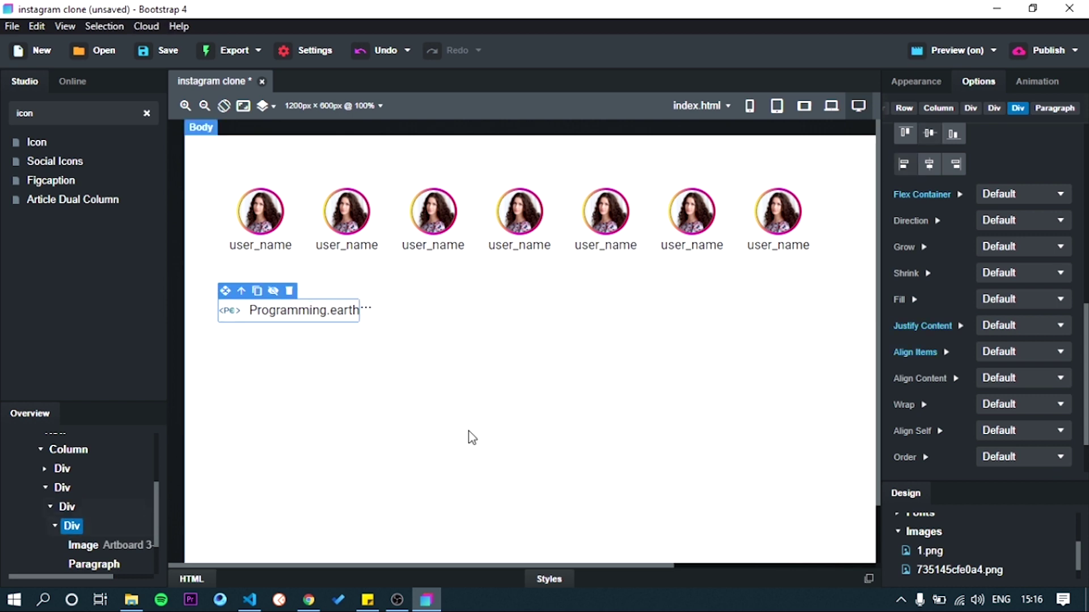
click(992, 297)
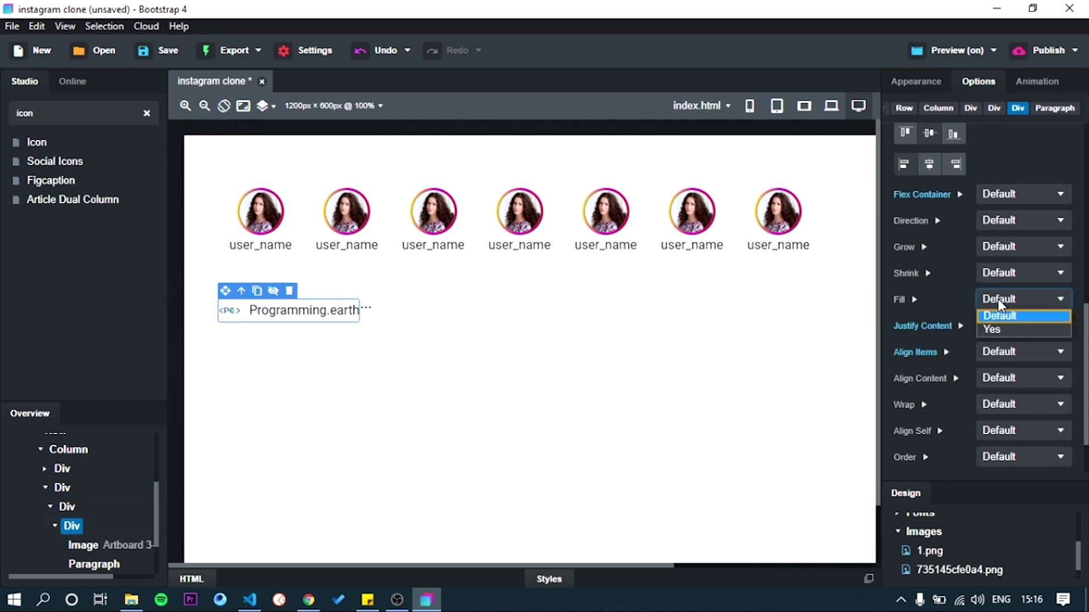
click(991, 328)
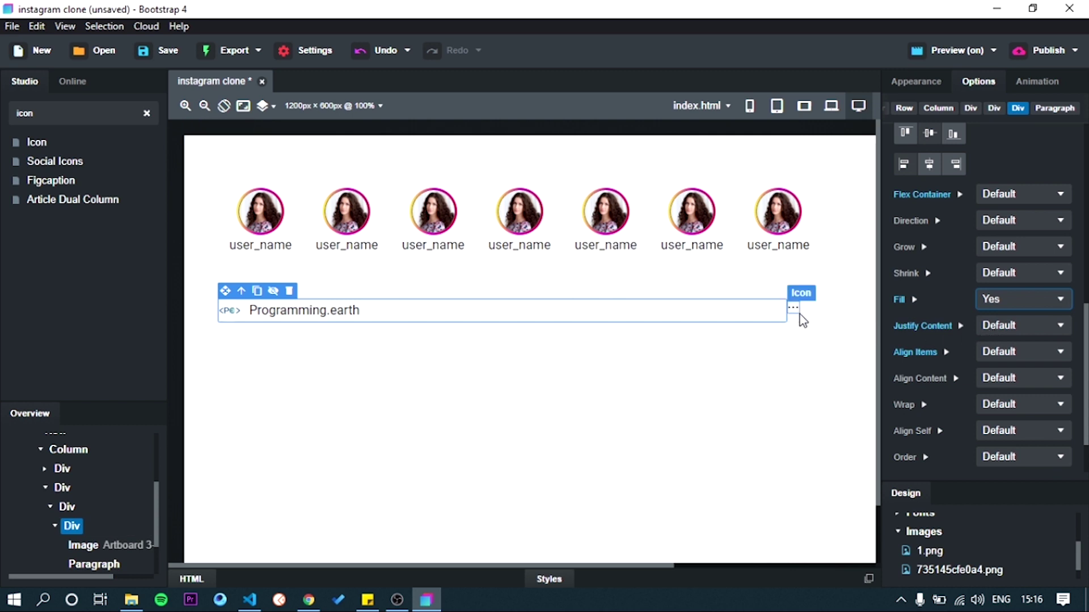
- Vertically centre the ellipsis icon within its Div using flexbox alignment
scroll(492, 337, down, 1)
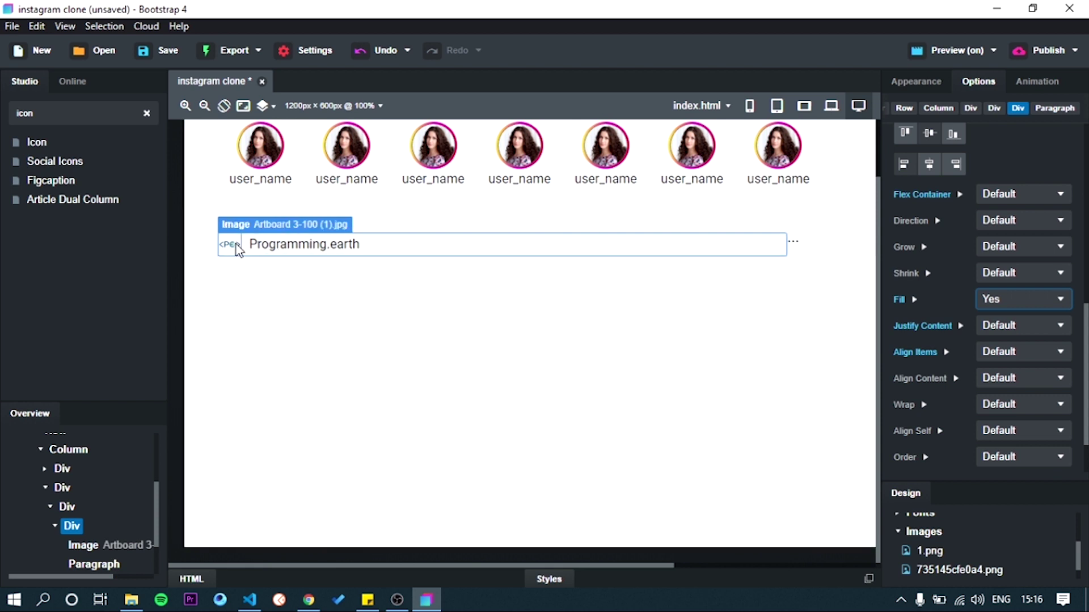
click(242, 225)
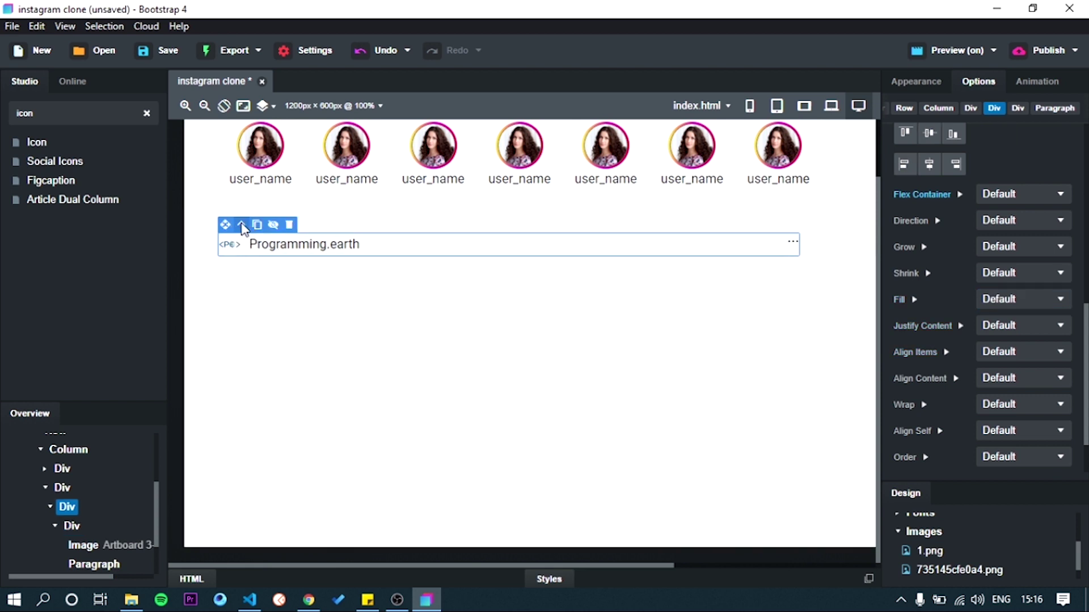
click(794, 250)
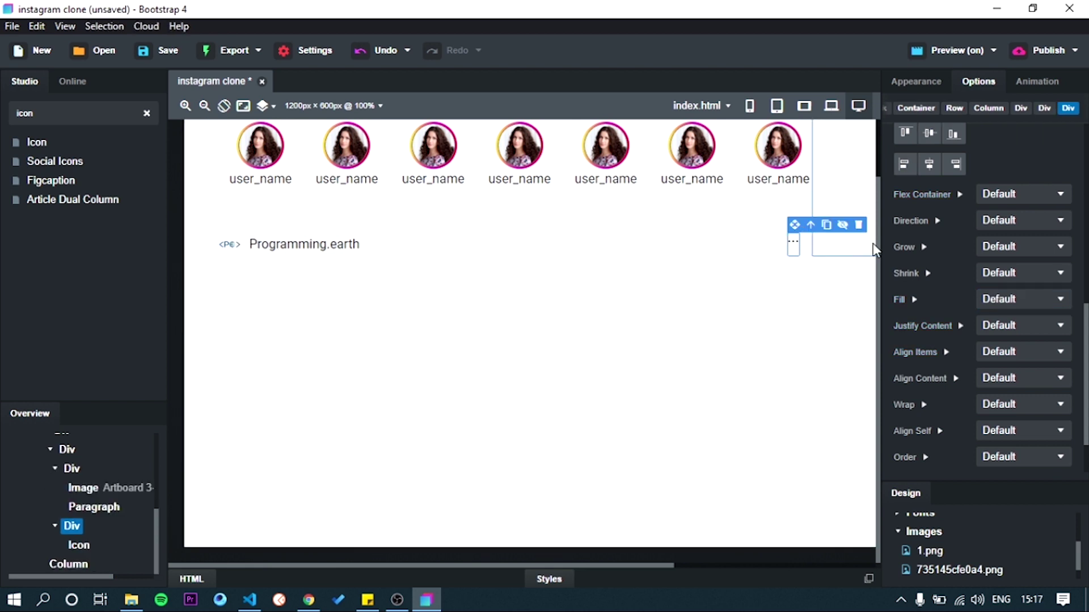
click(929, 133)
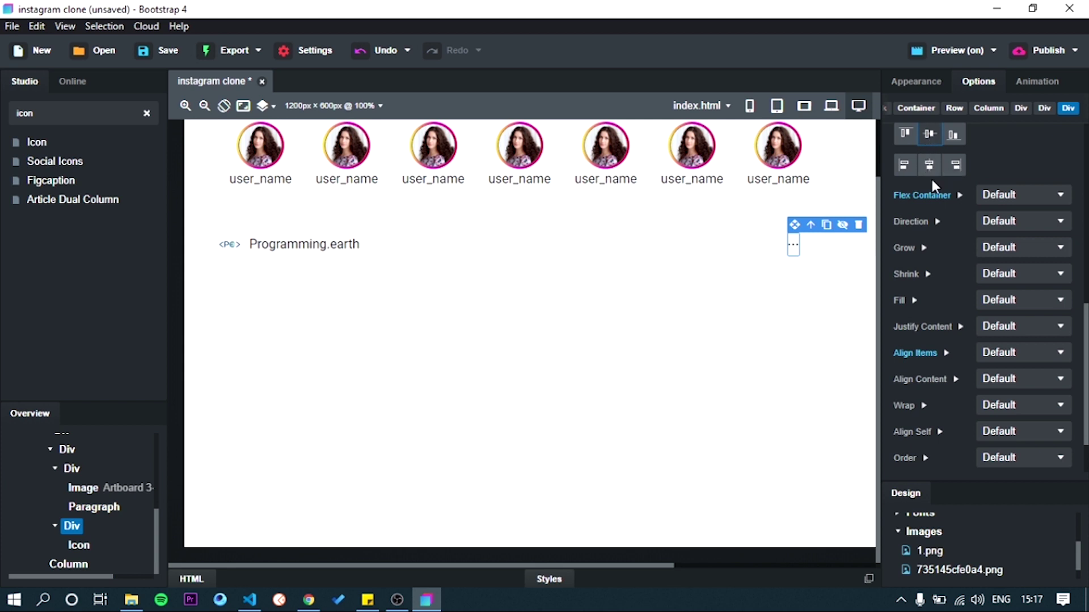
- Add a Div below the post header inside the post Div and place an Image in it
scroll(903, 236, up, 5)
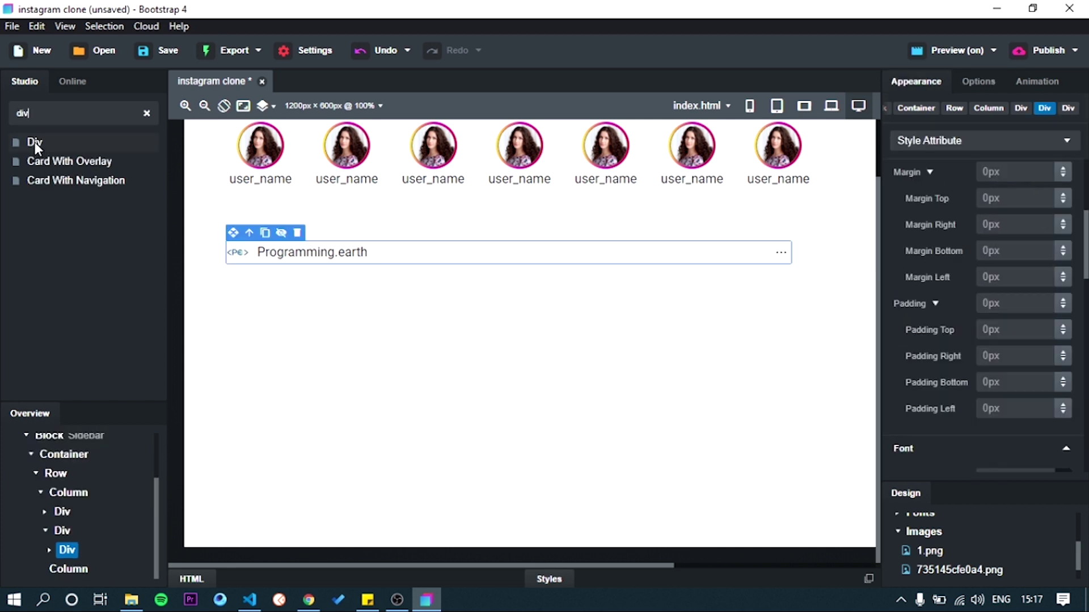
drag(35, 142, 71, 553)
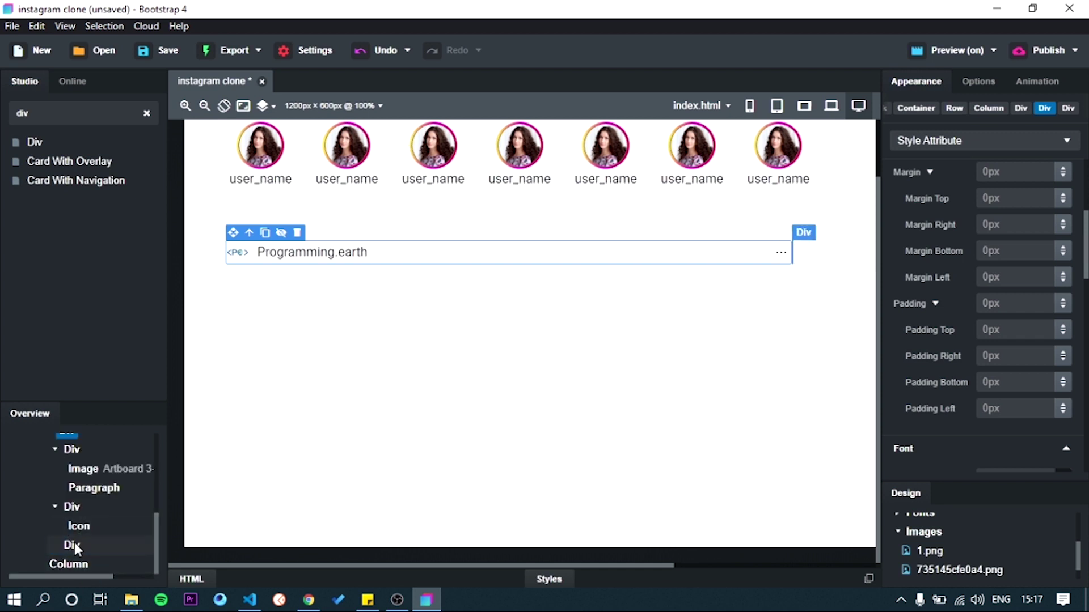
click(74, 542)
click(146, 113)
text(image)
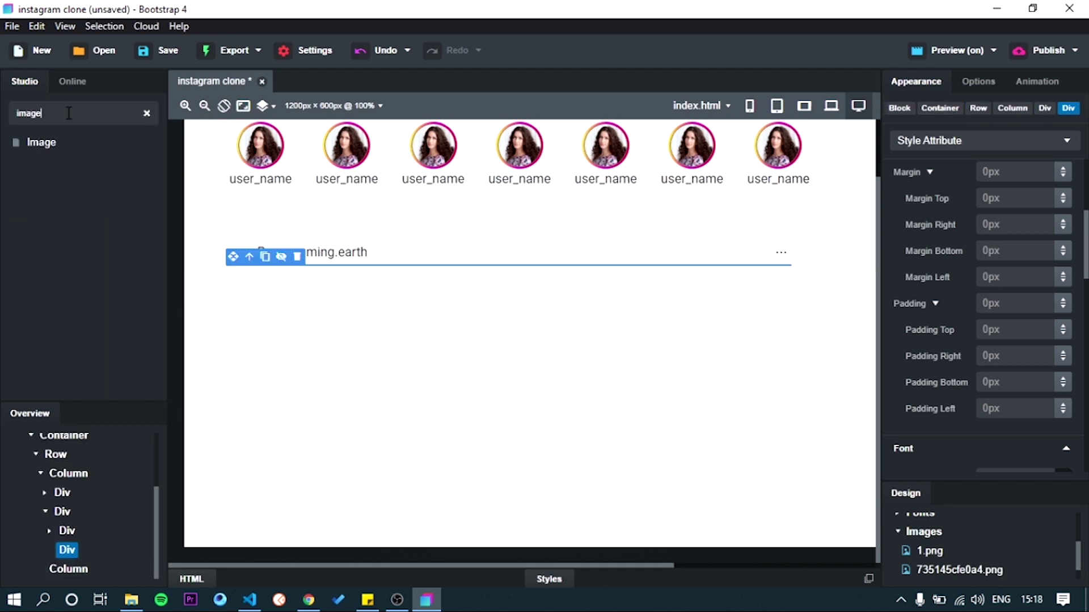
drag(25, 153, 71, 555)
click(80, 563)
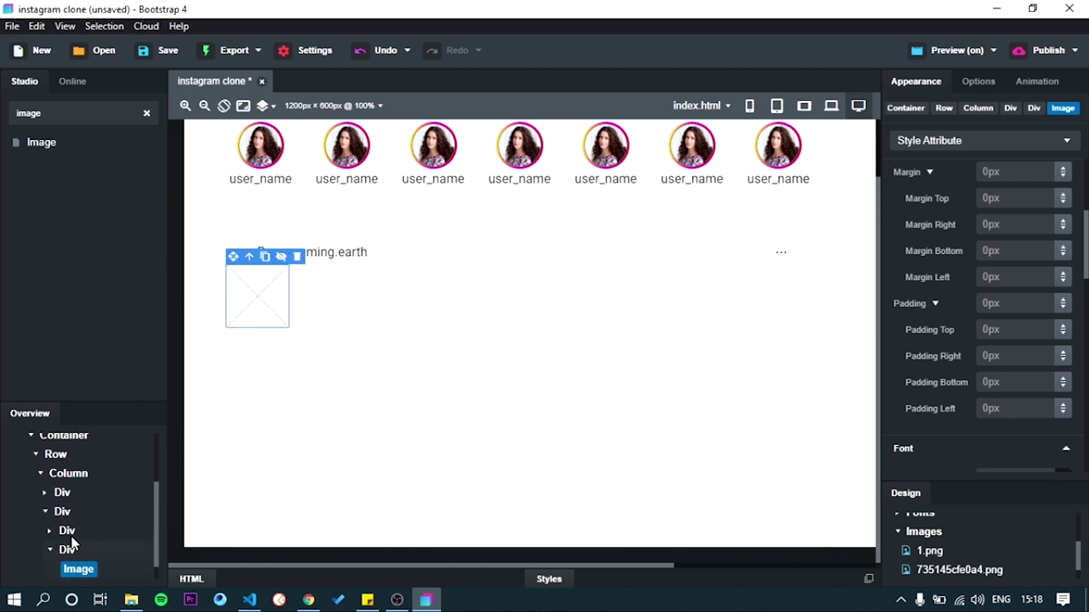
- Make the Div around the new Image a left-aligned flex container and open its Fill choices
click(68, 548)
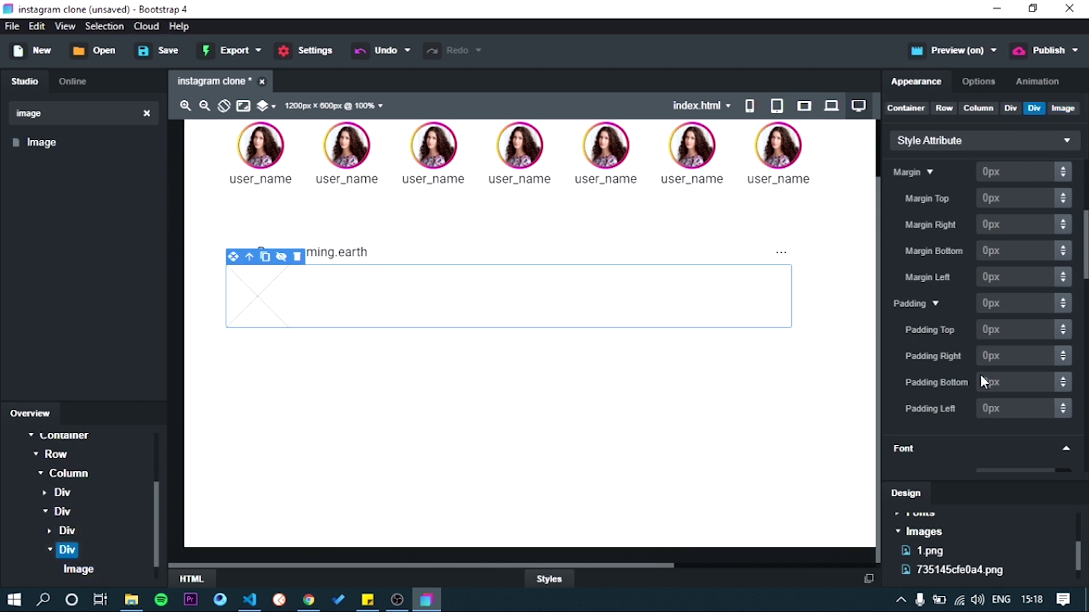
click(978, 81)
scroll(917, 352, down, 2)
click(905, 332)
scroll(924, 332, down, 3)
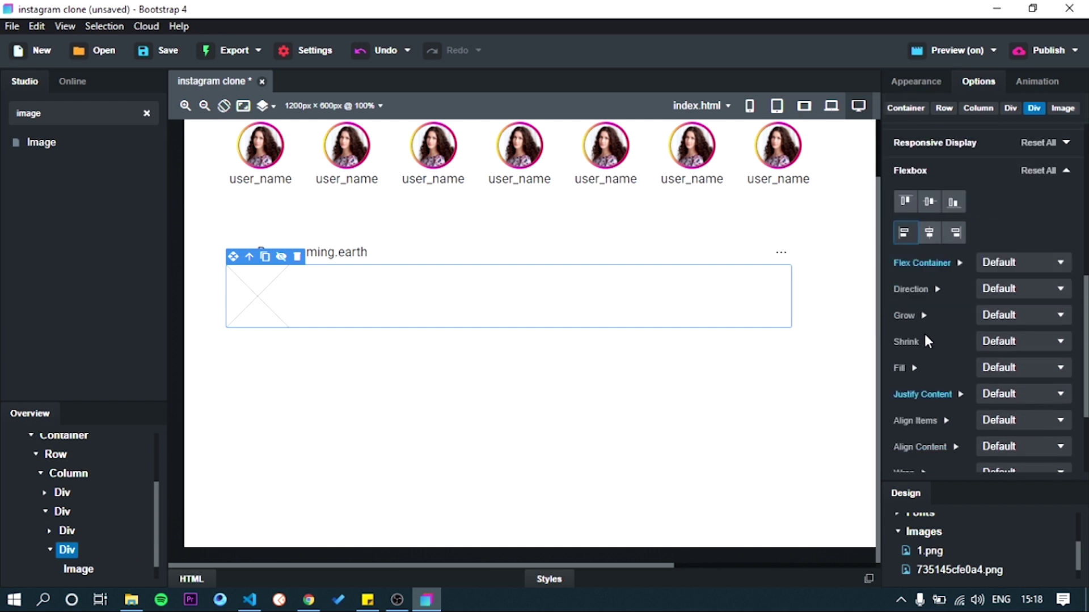
click(1019, 300)
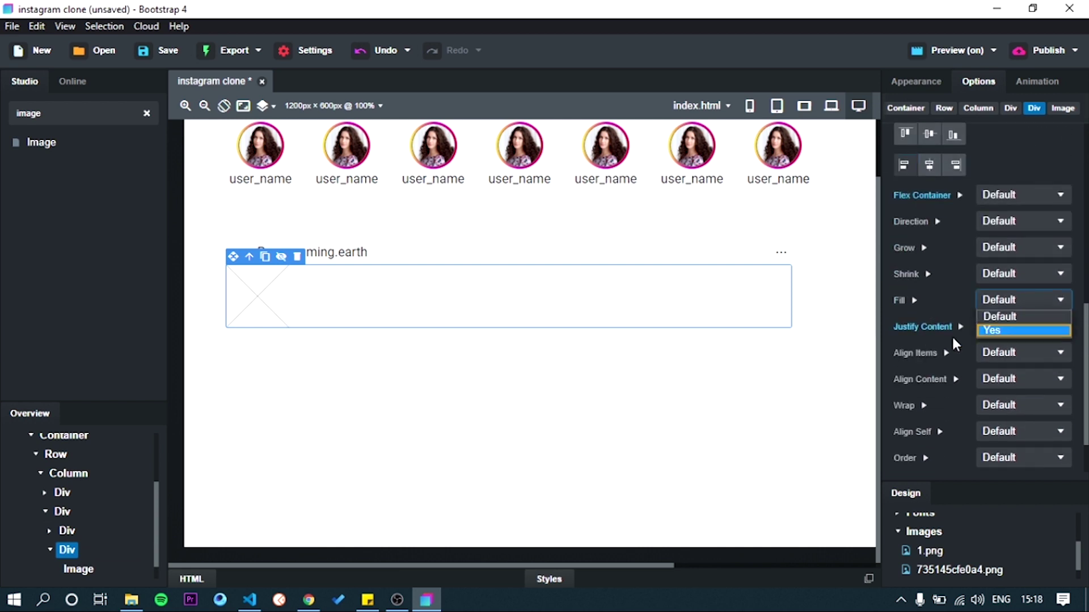
- Set the flexbox Fill of the Image below the post header to Yes and select its parent Div
click(85, 569)
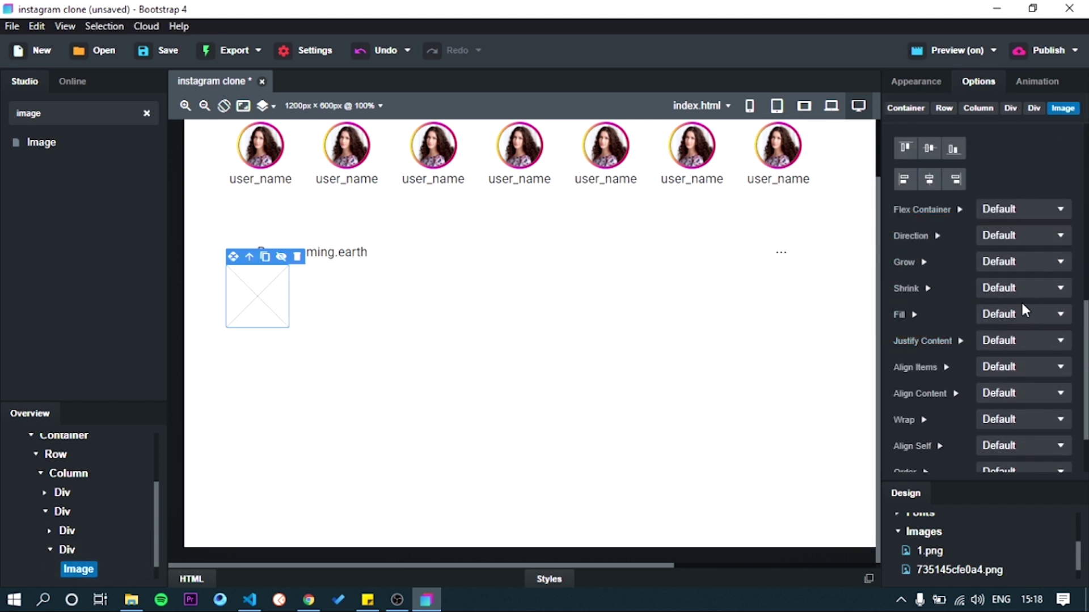
click(1026, 312)
click(994, 342)
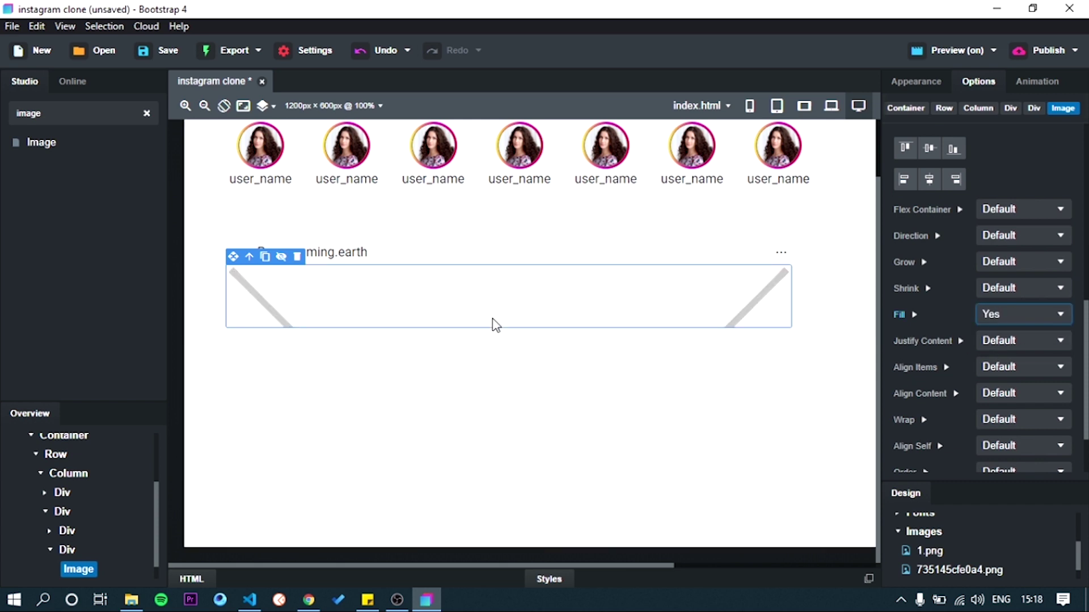
click(67, 549)
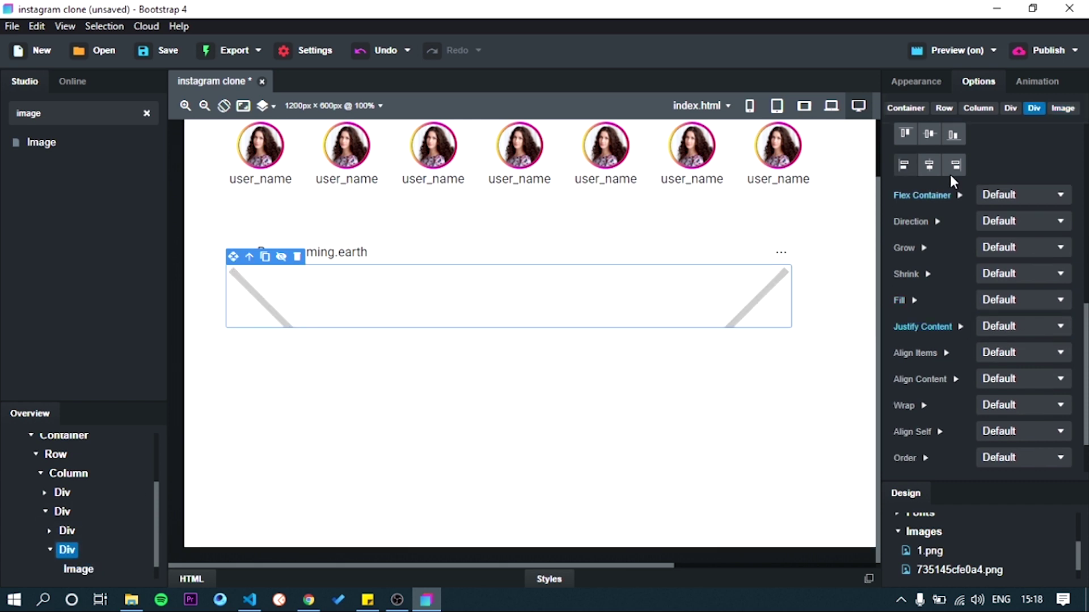
- Set the height of the Div around the post image to 600px
click(920, 88)
scroll(981, 287, up, 3)
click(1009, 307)
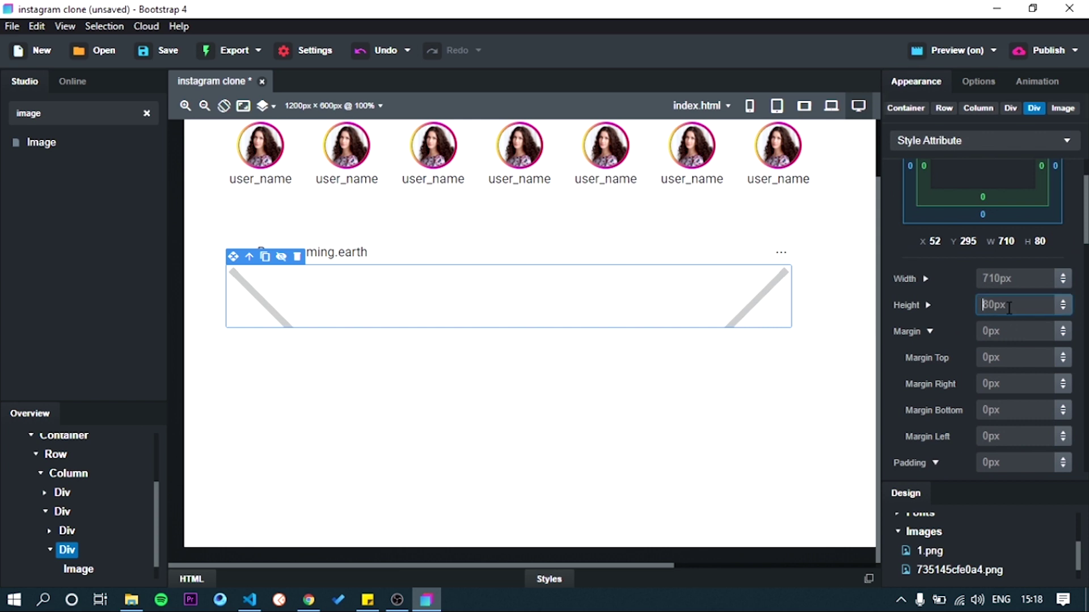
text(600px)
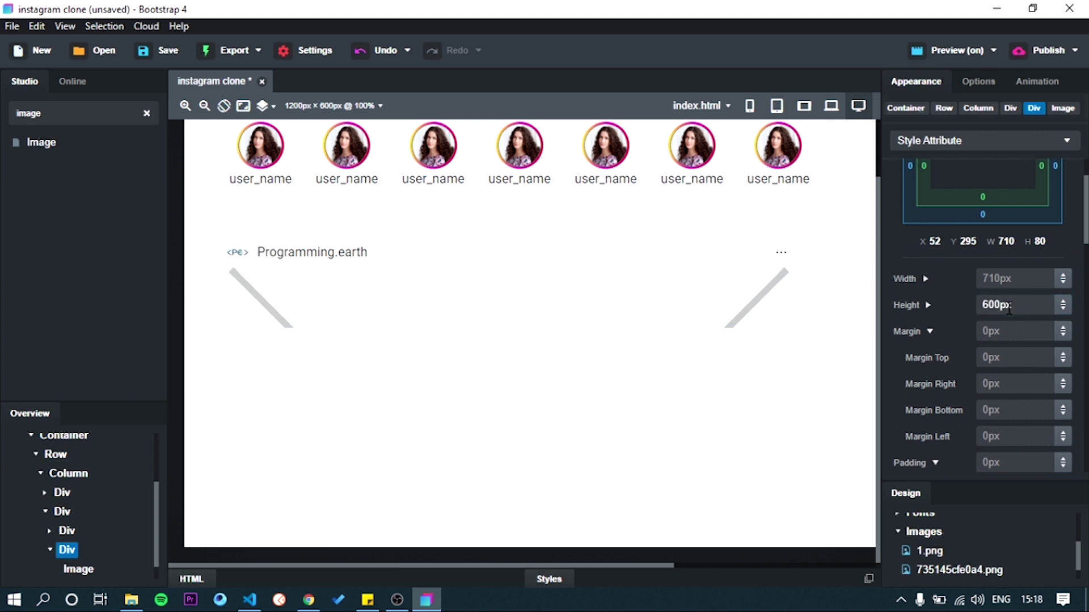
key(Return)
scroll(513, 378, down, 3)
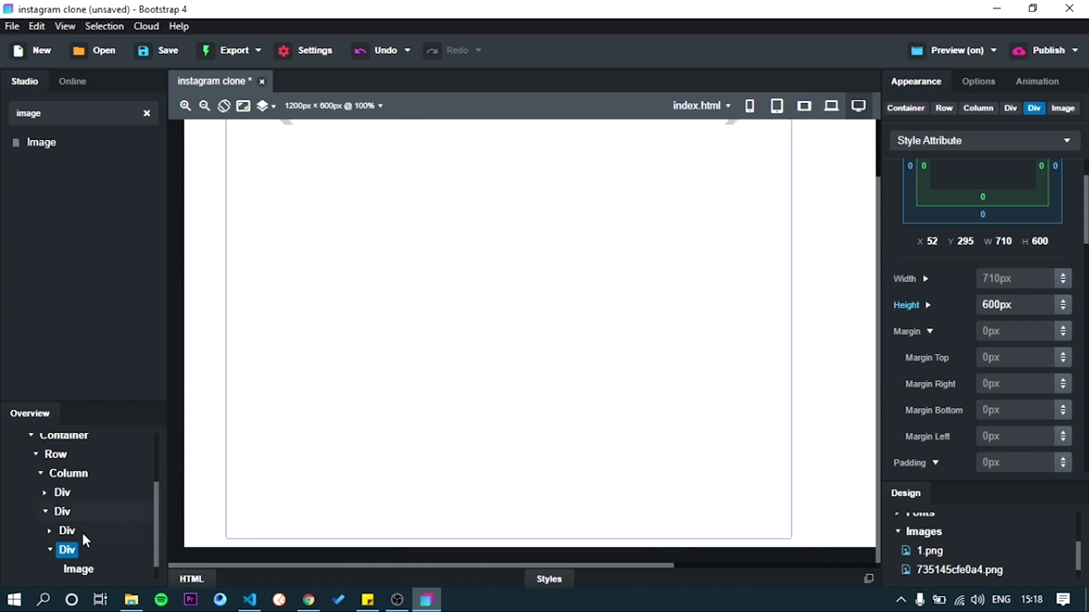
- Add a Div below the image Div inside the post Div and select it
click(50, 550)
text(div)
drag(35, 142, 62, 513)
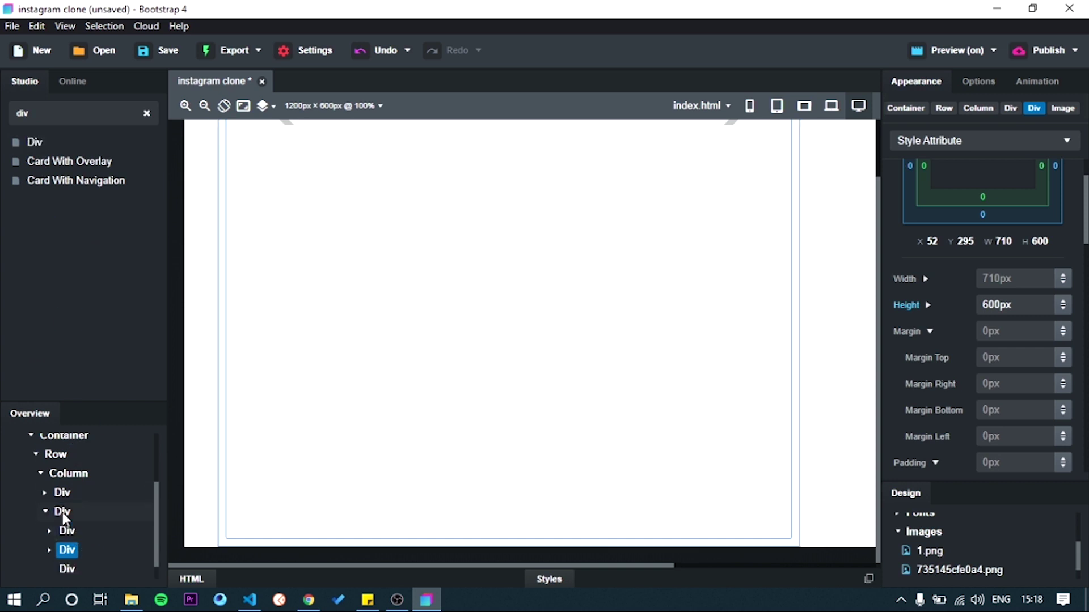
click(63, 550)
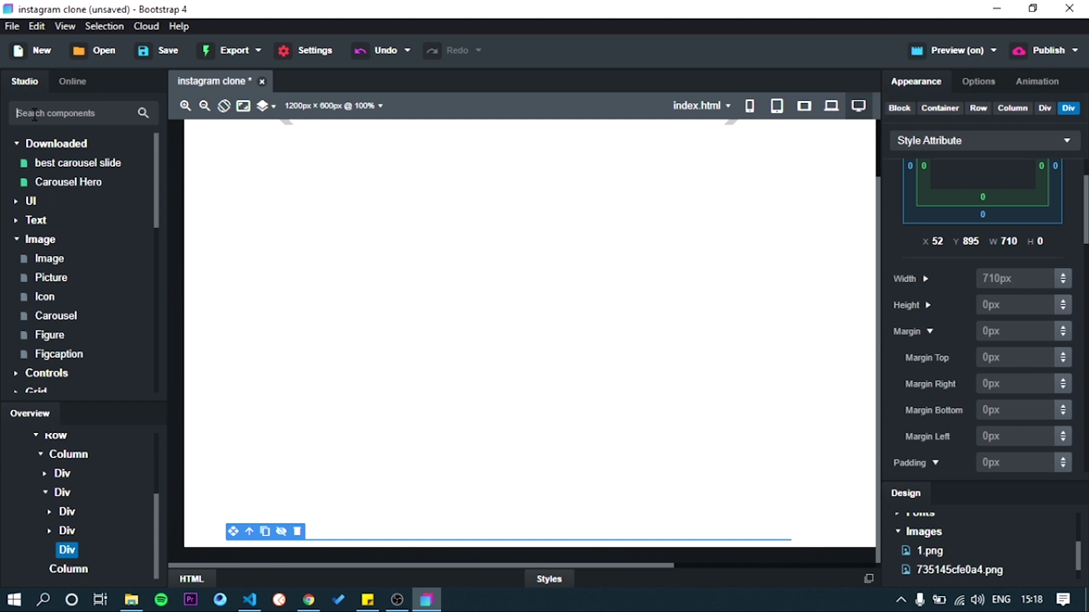
- Nest two Divs inside the new bottom Div and place an Icon in the first one
text(di)
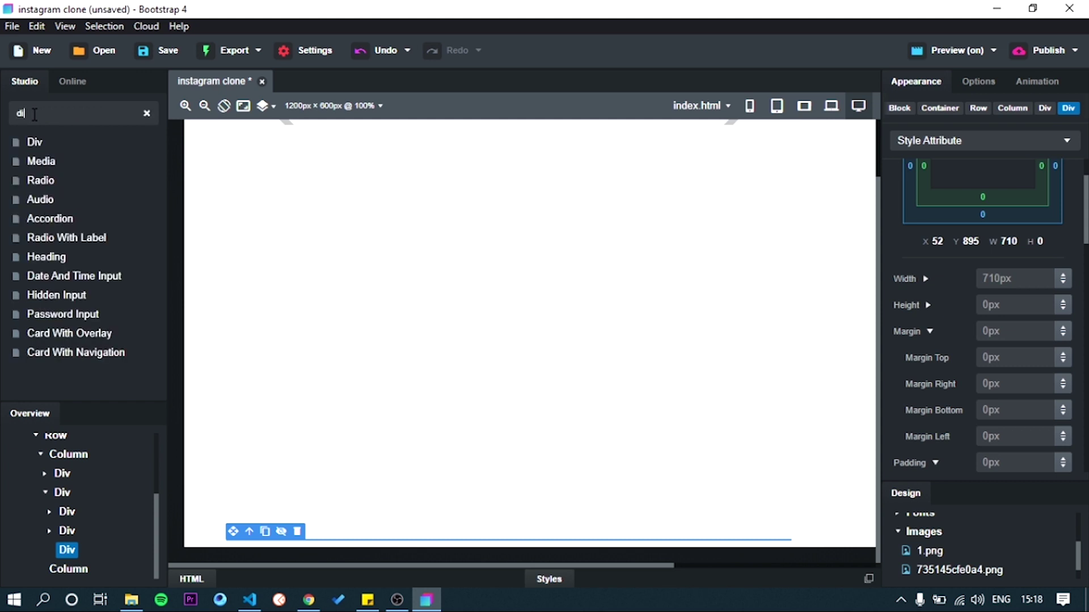
key(BackSpace)
key(BackSpace)
text(icon)
drag(52, 143, 77, 537)
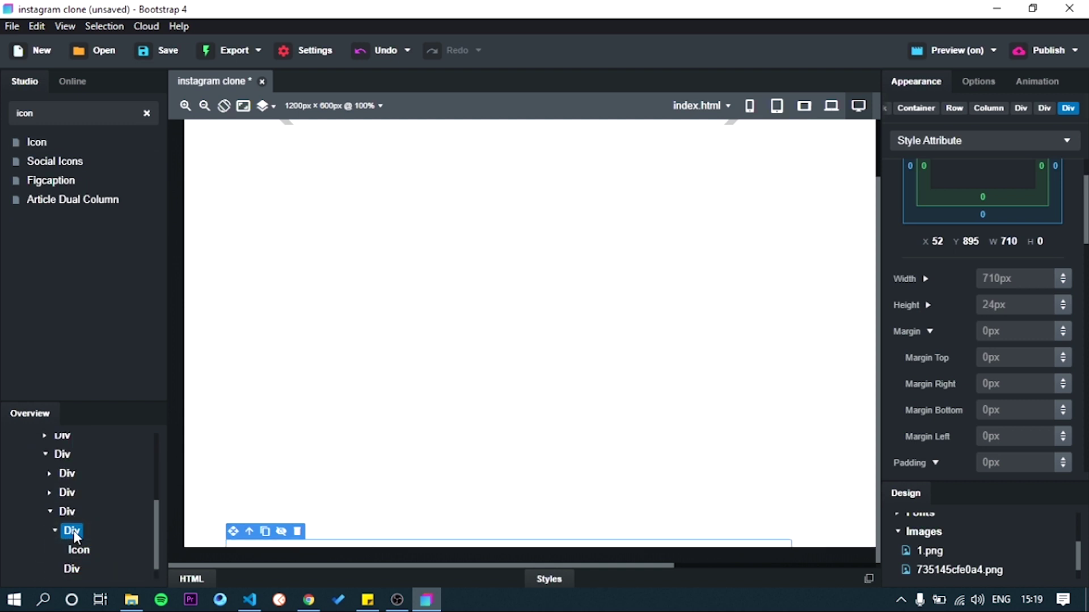
click(84, 548)
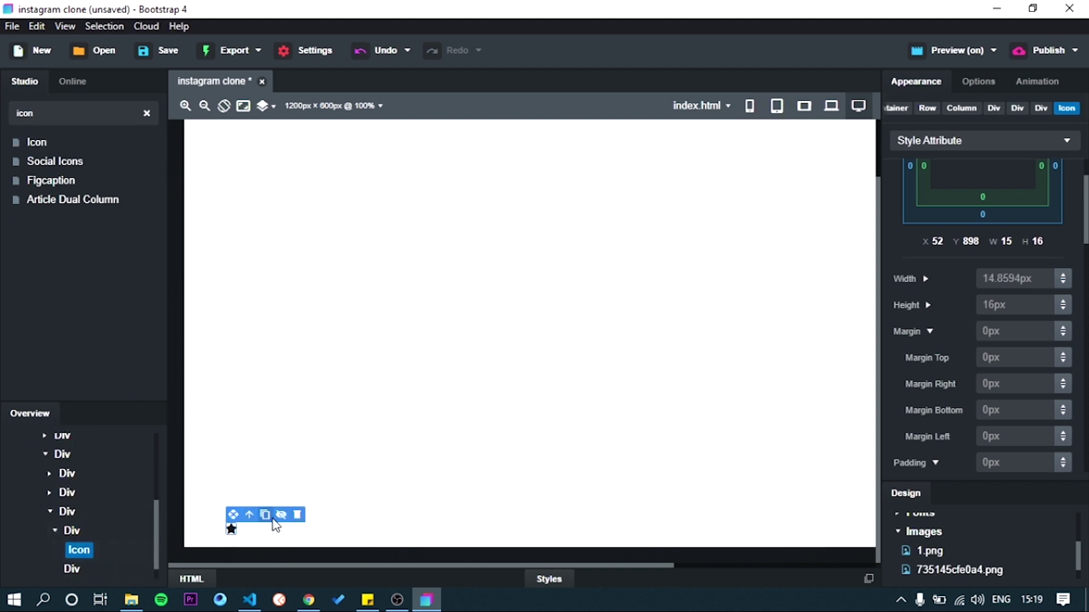
- Duplicate the star icon below the post image and change the first copy to an outlined heart
click(268, 520)
double_click(232, 529)
click(458, 161)
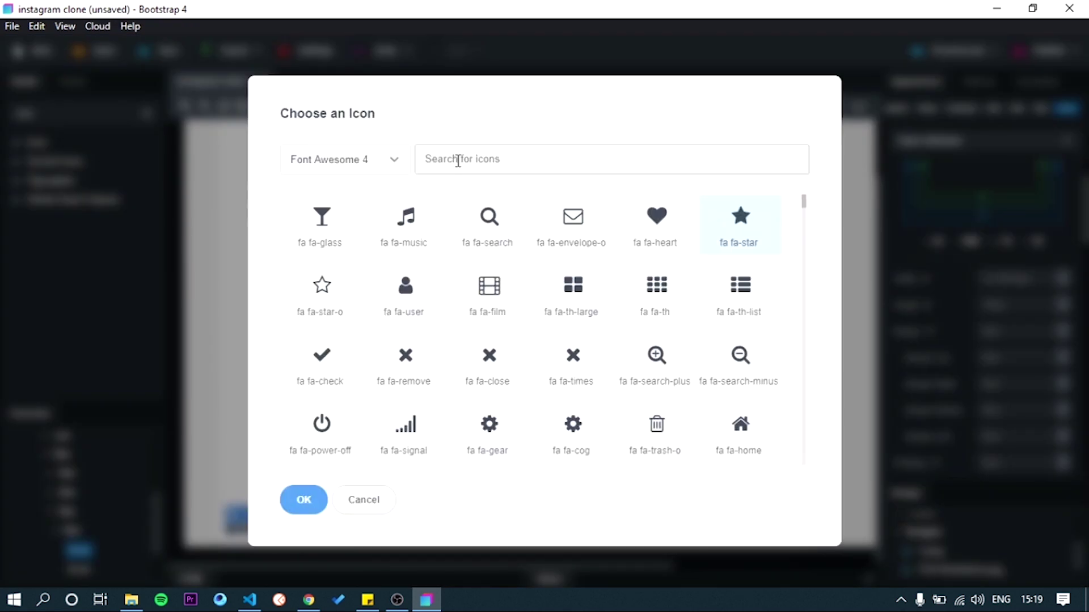
text(he)
click(345, 159)
click(309, 247)
click(342, 160)
click(334, 262)
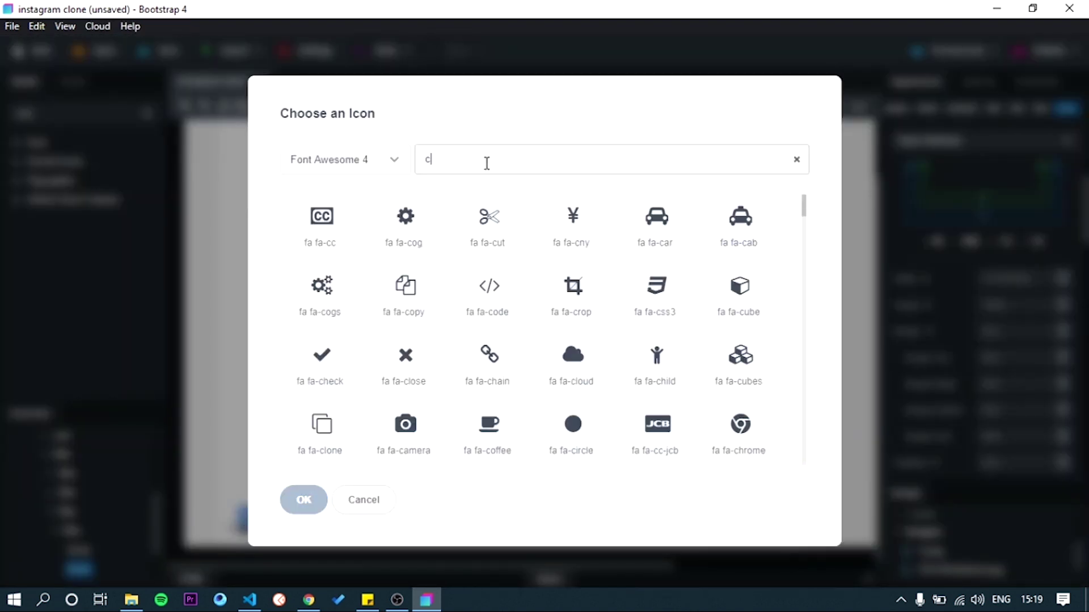
- Change the icon next to the heart to an outlined speech bubble, searching the icon libraries for "com"
click(345, 159)
click(339, 262)
click(462, 165)
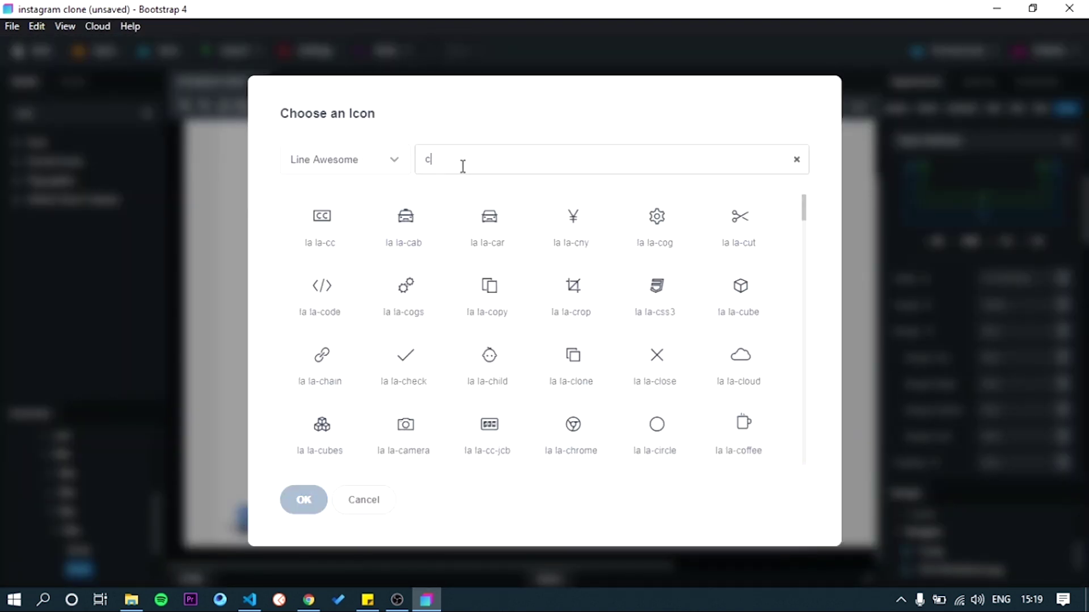
text(om)
click(345, 159)
click(359, 220)
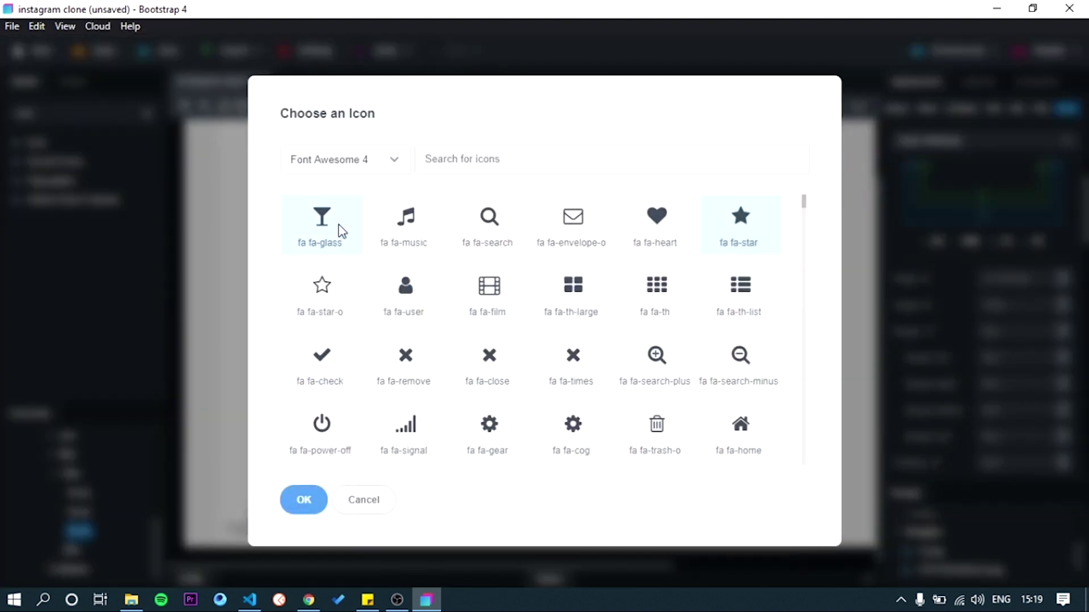
- Change the third icon in the row to an outlined paper plane, looking through the icon libraries for it
click(344, 159)
click(335, 260)
click(444, 165)
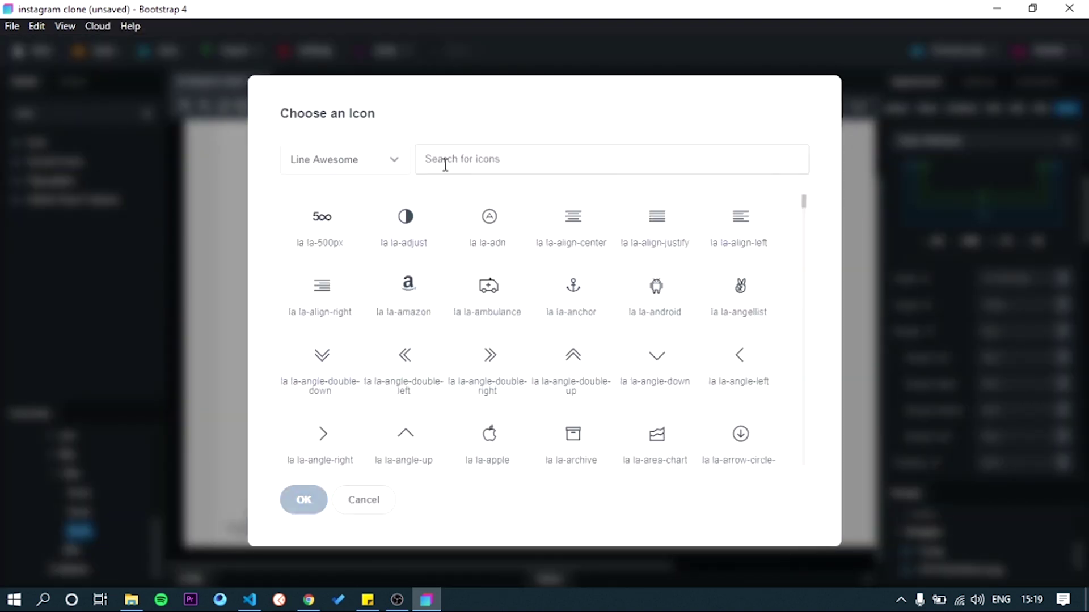
click(345, 160)
click(363, 185)
click(462, 159)
text(air)
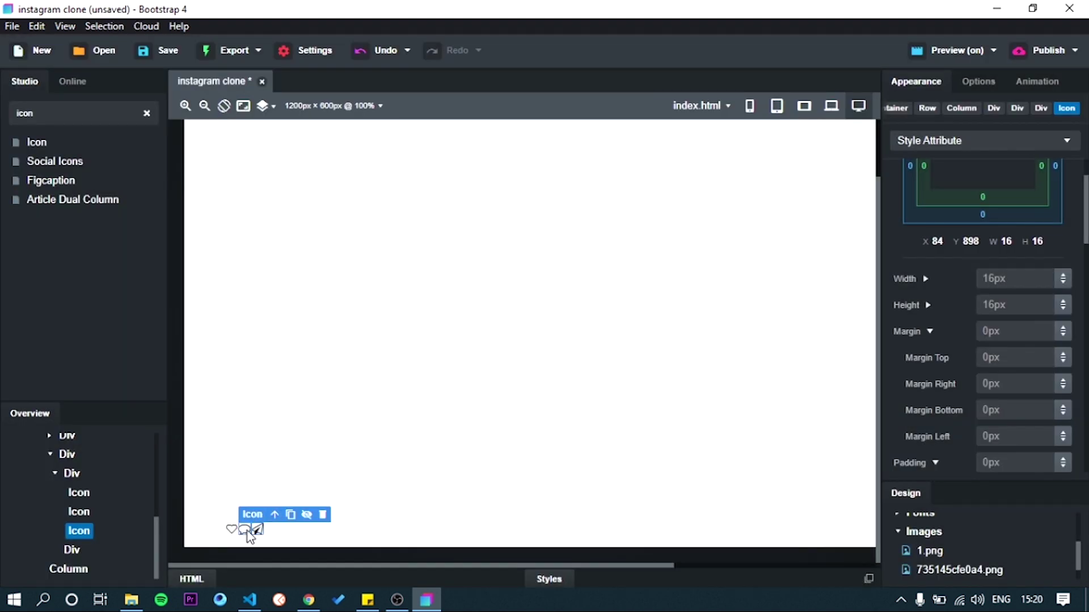
- Select the heart, speech bubble and paper plane icons together and set their font size to 30px
scroll(1005, 310, down, 1)
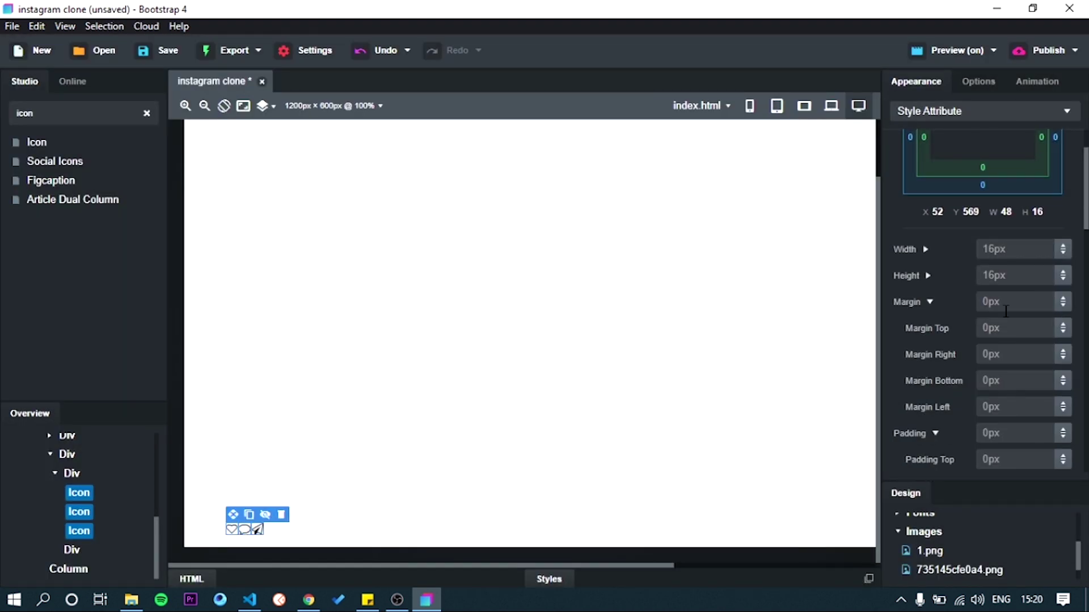
scroll(958, 331, down, 3)
scroll(333, 489, up, 3)
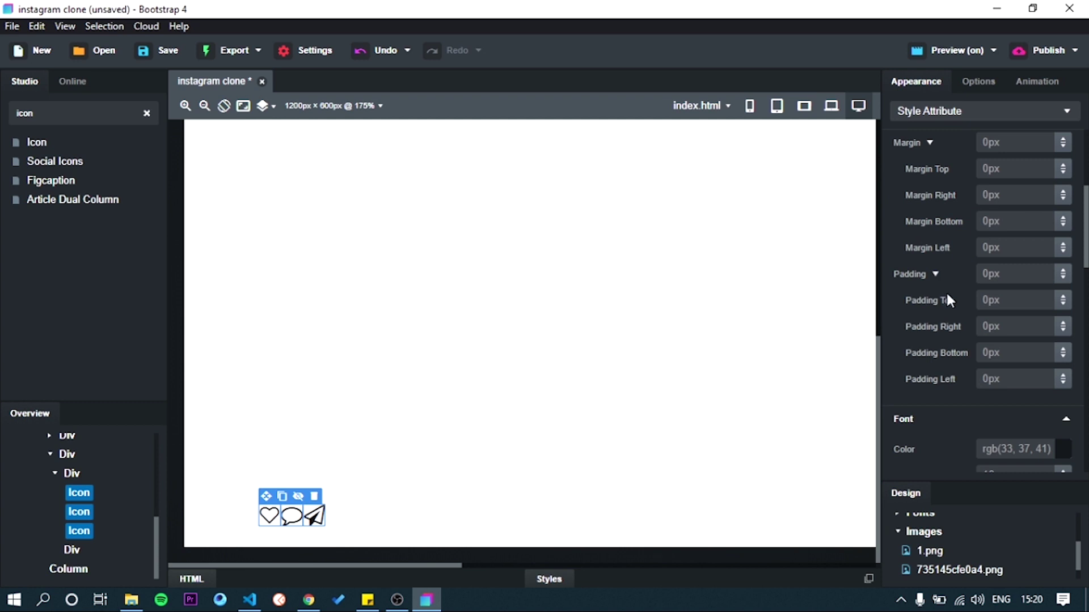
scroll(947, 295, down, 2)
click(1007, 396)
scroll(1008, 396, up, 10)
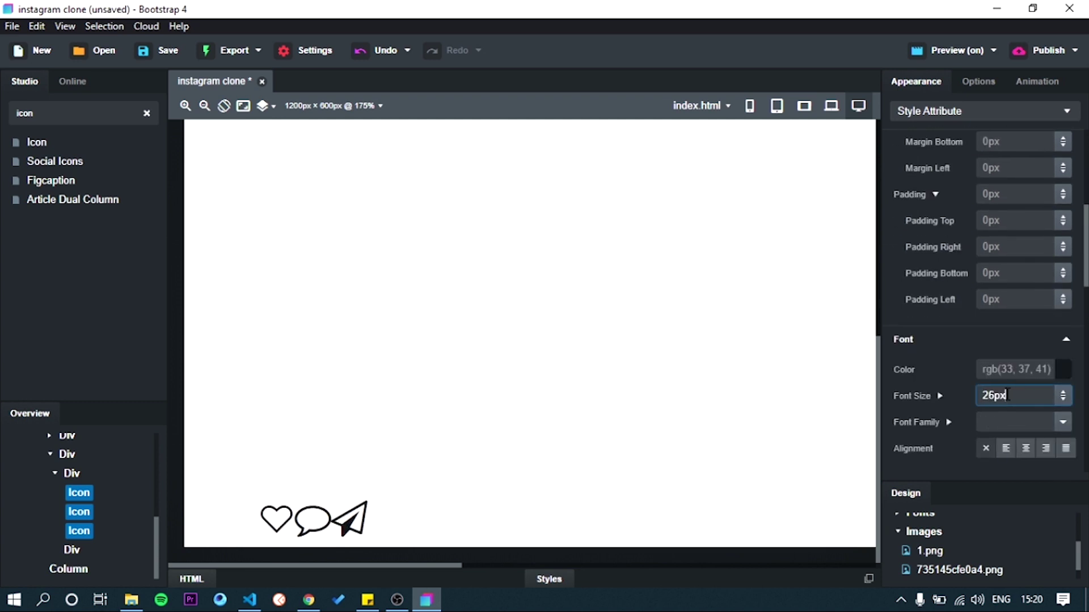
scroll(1008, 395, up, 4)
- Give the Sidebar Block a bottom margin of just over 100px
scroll(74, 519, up, 3)
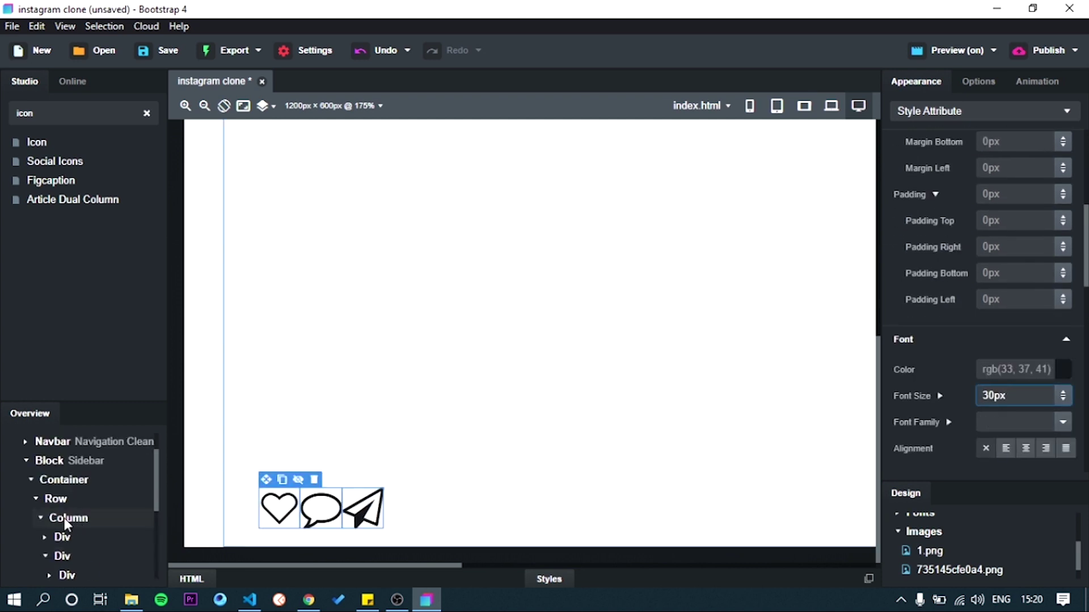
click(64, 469)
scroll(1019, 251, up, 3)
click(1004, 333)
scroll(1005, 334, up, 7)
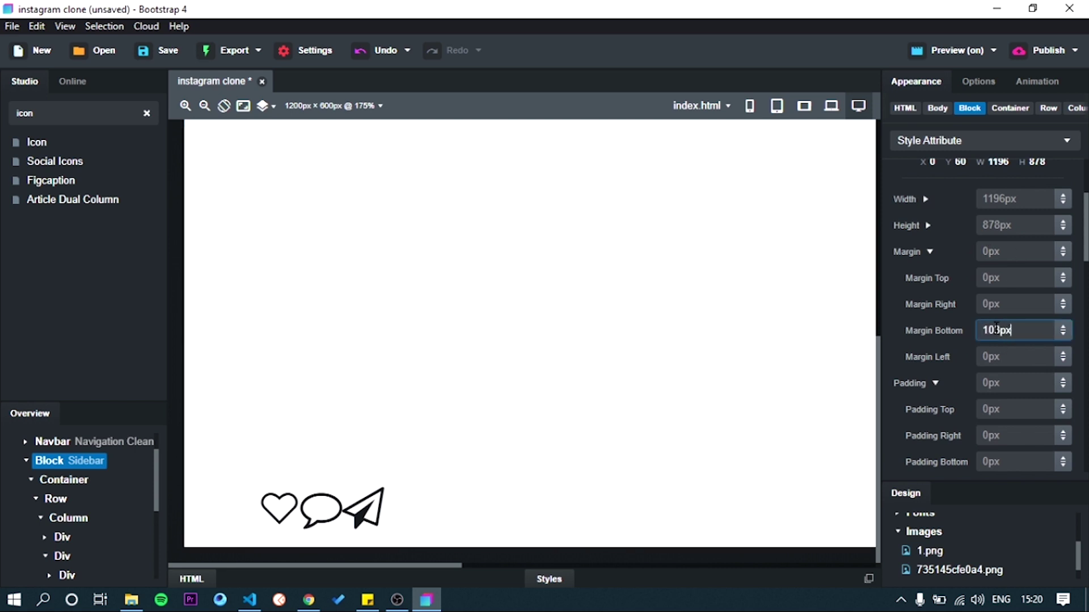
scroll(469, 367, down, 3)
click(428, 363)
- Place an Icon in the empty Div below the Div that holds the three post icons
scroll(414, 372, down, 3)
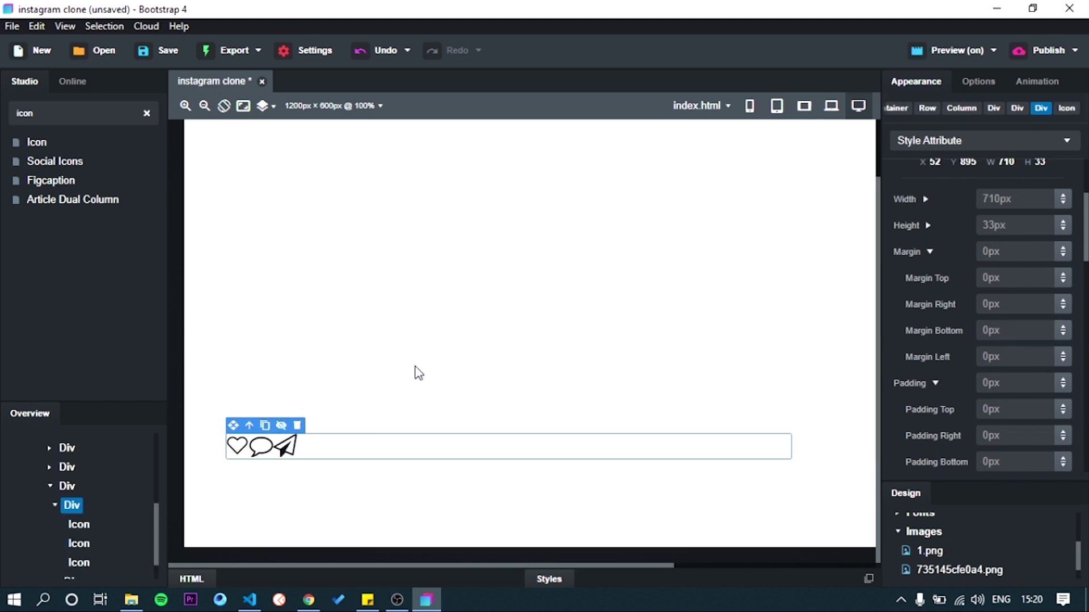
scroll(74, 547, down, 3)
click(74, 547)
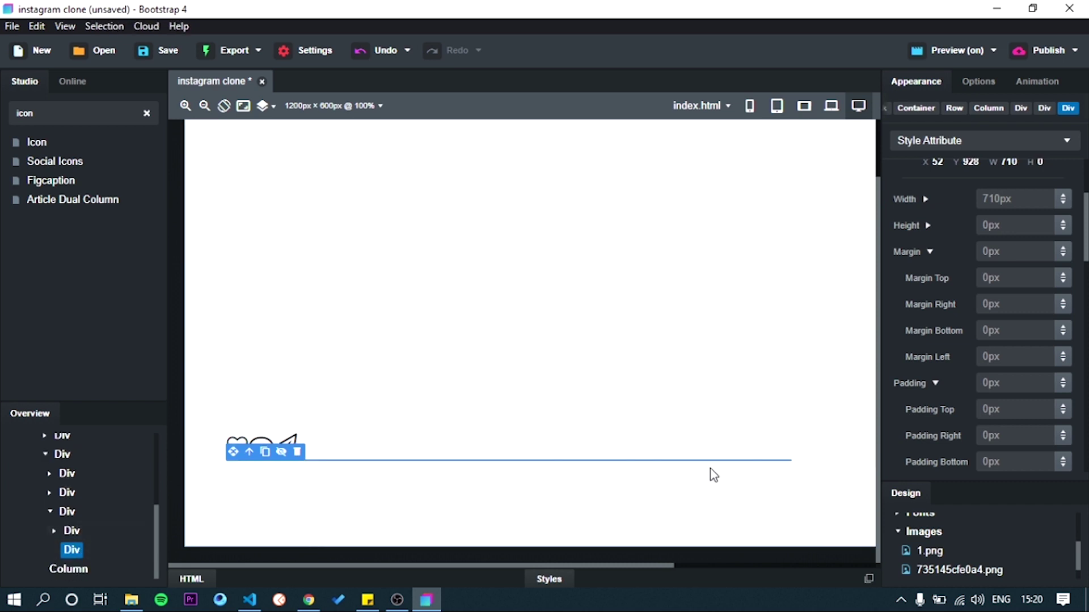
drag(48, 154, 73, 550)
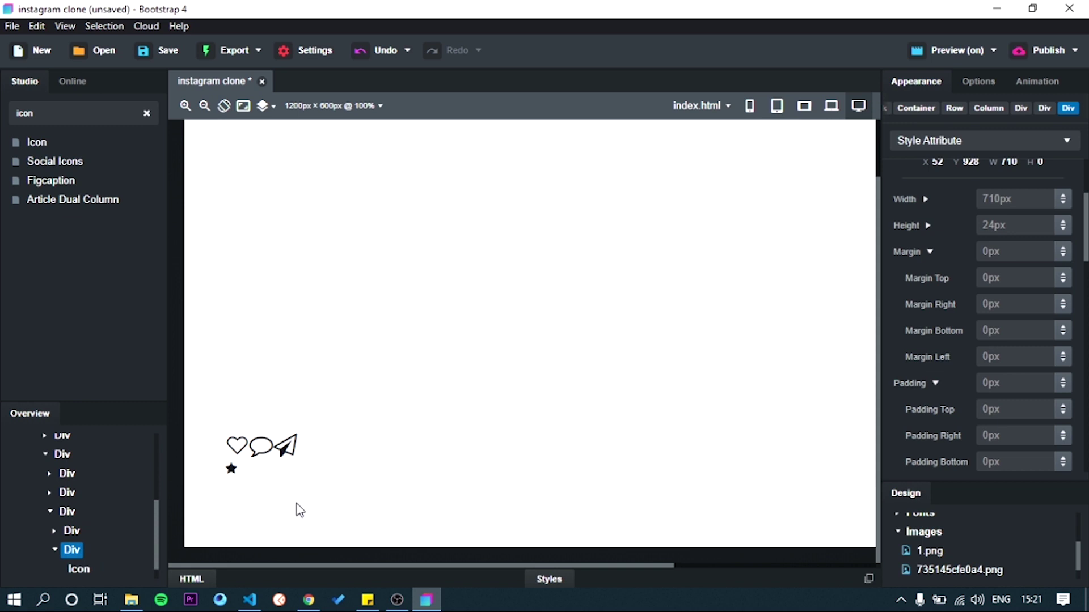
- Change the star icon below the three post icons to an outlined bookmark
double_click(231, 469)
click(345, 160)
click(326, 260)
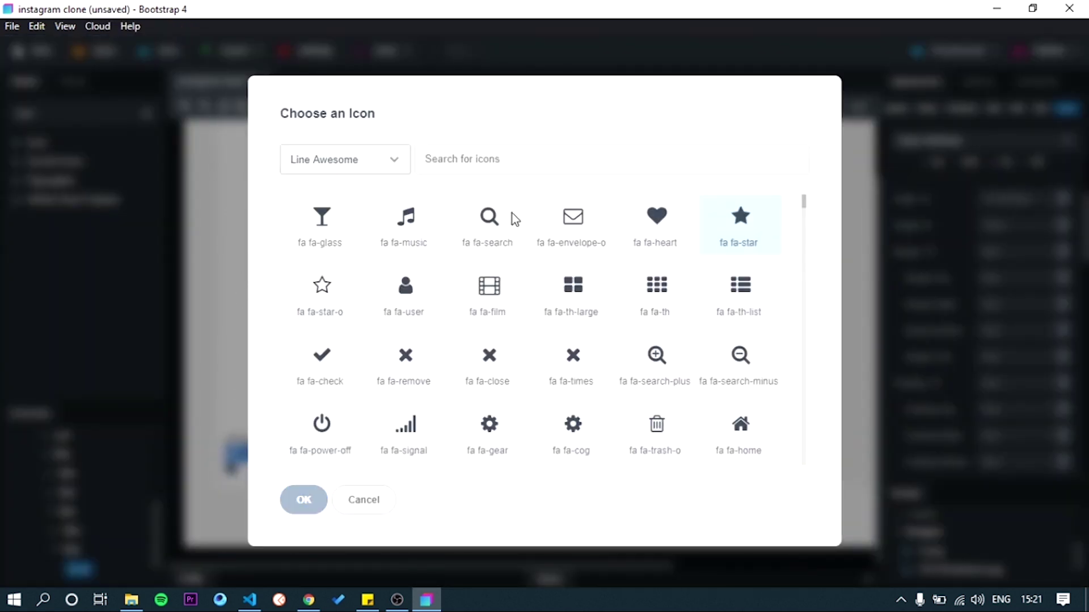
click(520, 161)
text(boo)
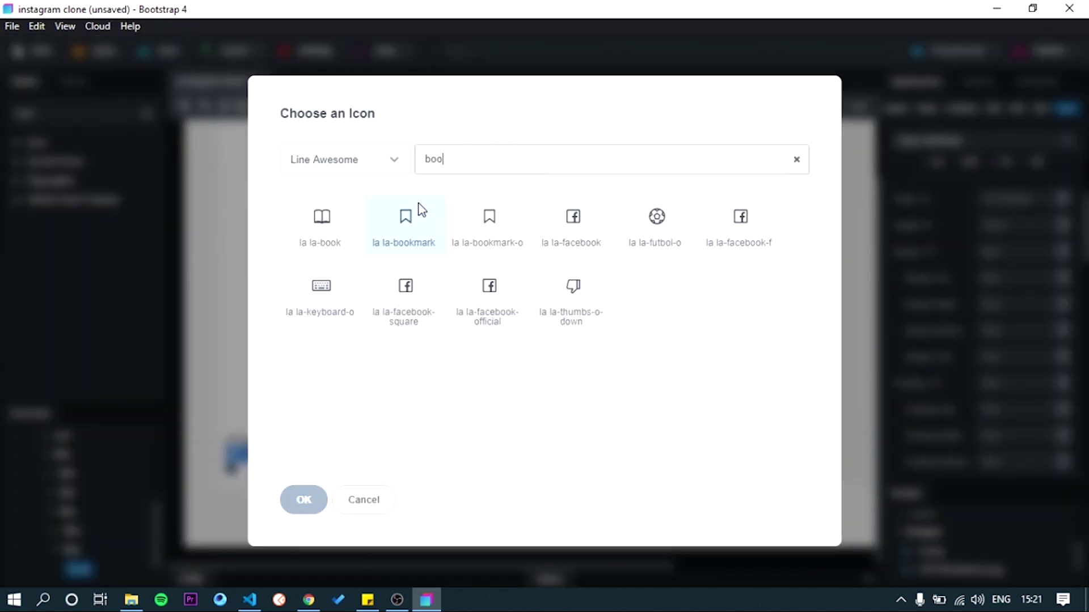
click(491, 220)
click(306, 502)
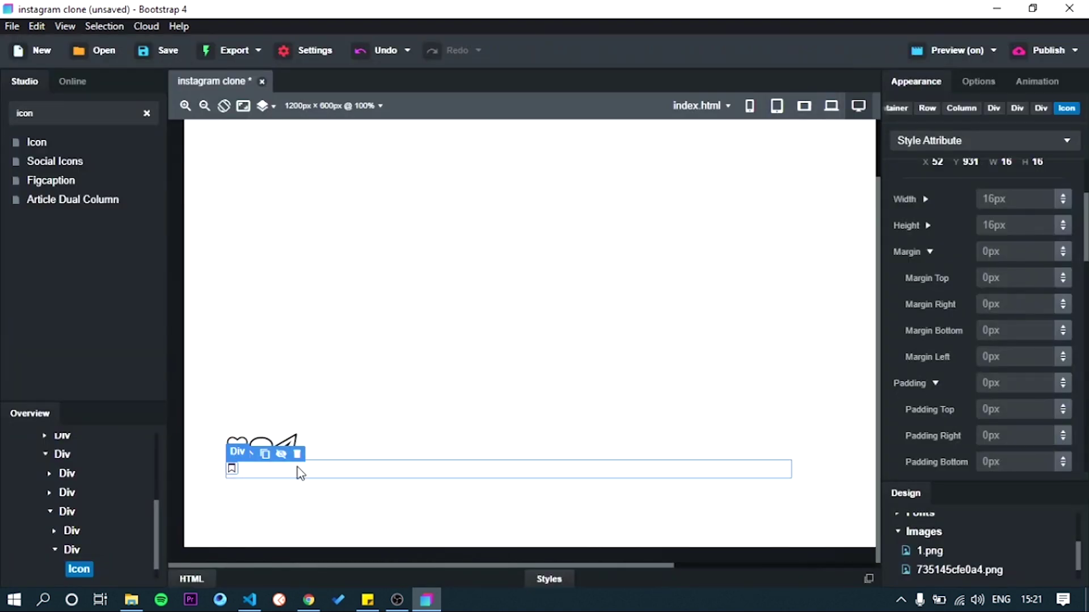
double_click(233, 469)
click(408, 323)
click(306, 500)
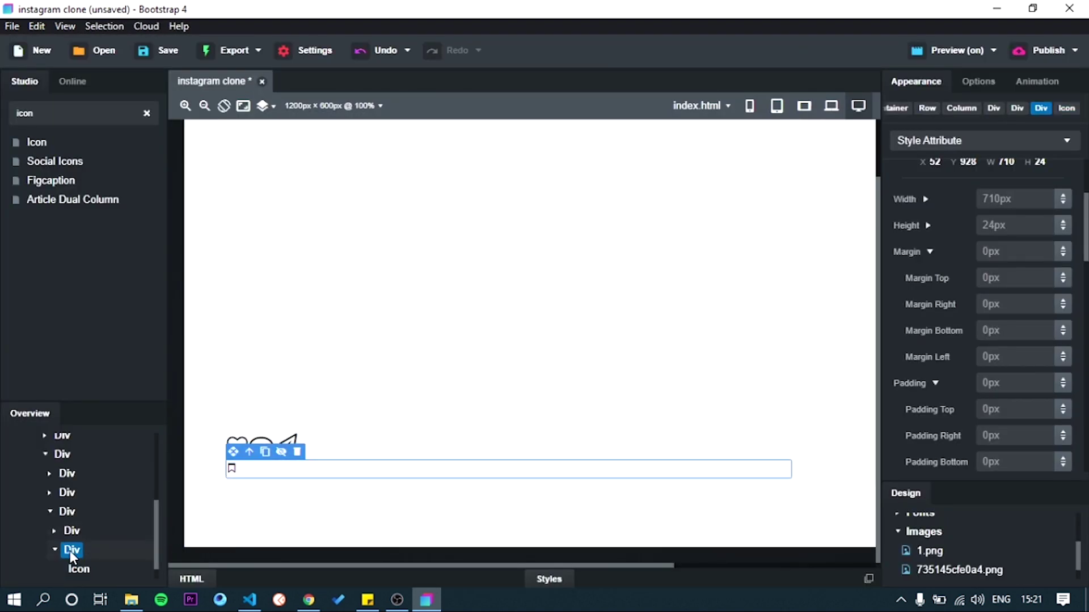
- Use flexbox to put the bookmark at the far right of the icon row, with the three-icon Div's Fill set to Yes
scroll(69, 550, down, 1)
click(67, 491)
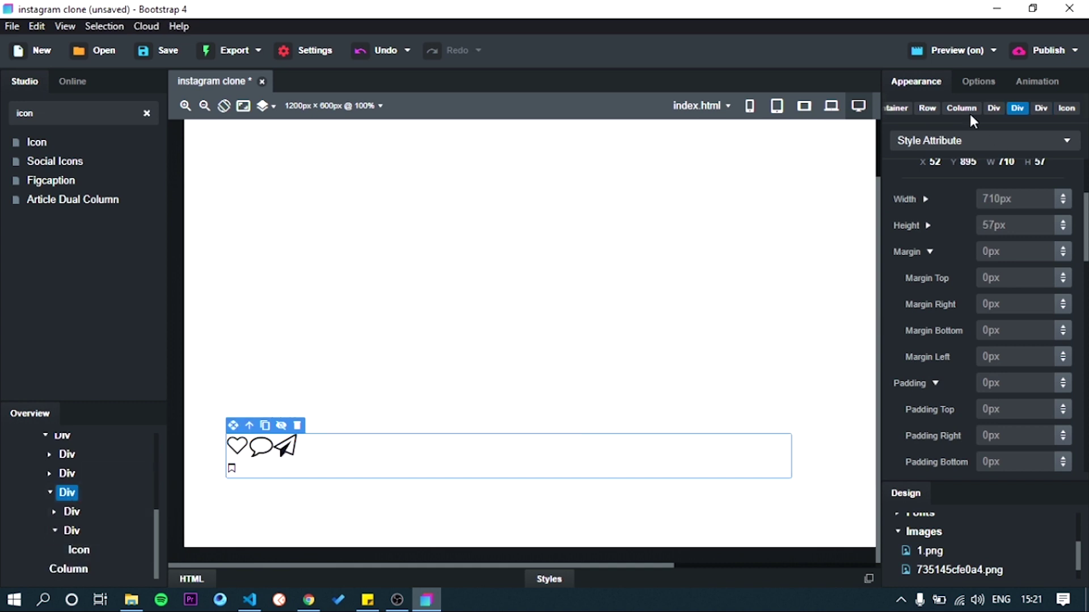
click(978, 82)
click(1015, 393)
click(1001, 423)
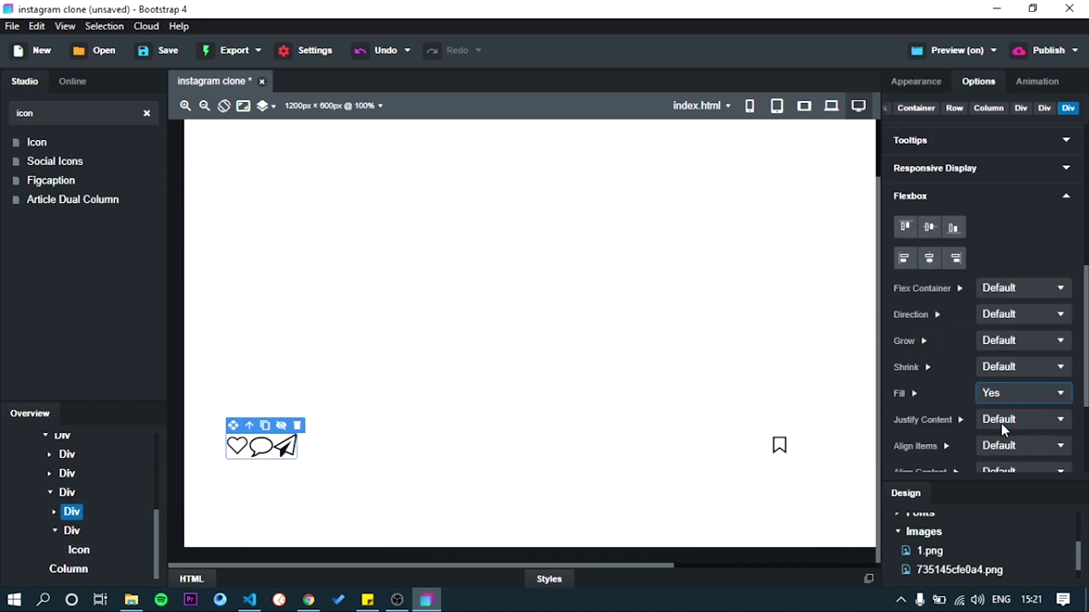
- Select the heart, speech bubble and paper plane icons together and space them apart horizontally
click(249, 454)
ctrl+click(262, 450)
click(308, 462)
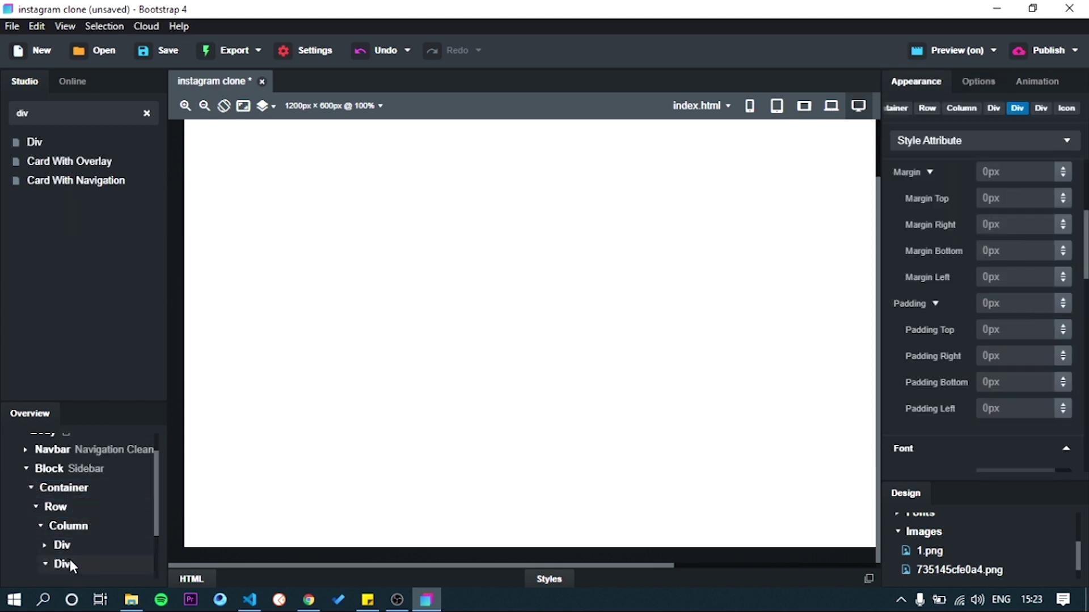
- Add a Div below the icon row in the post Div and place a Paragraph reading "23 likes" in it
scroll(69, 557, down, 3)
click(68, 552)
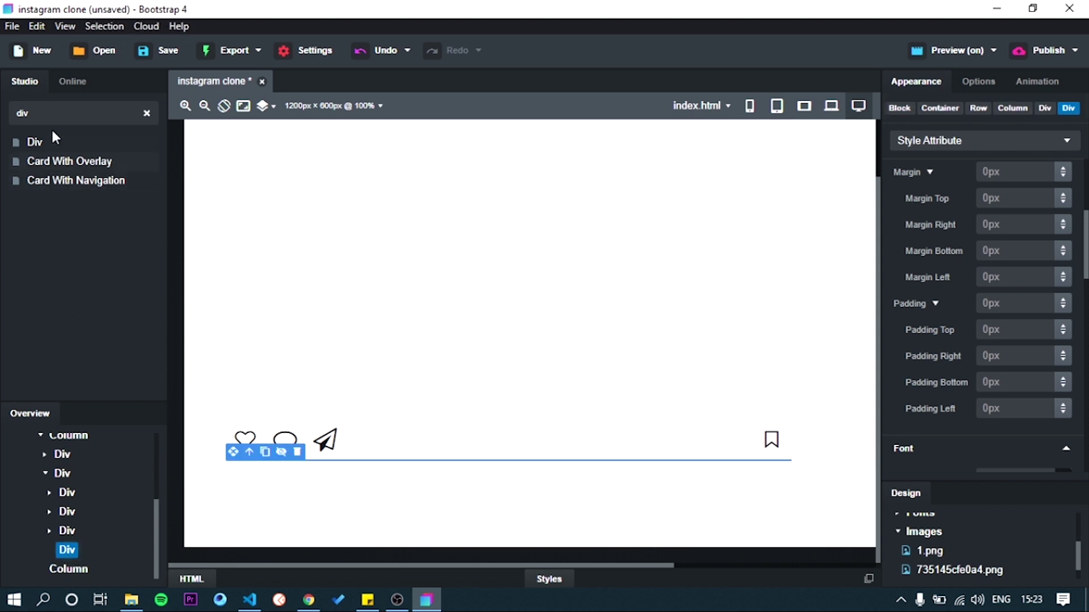
key(BackSpace)
key(BackSpace)
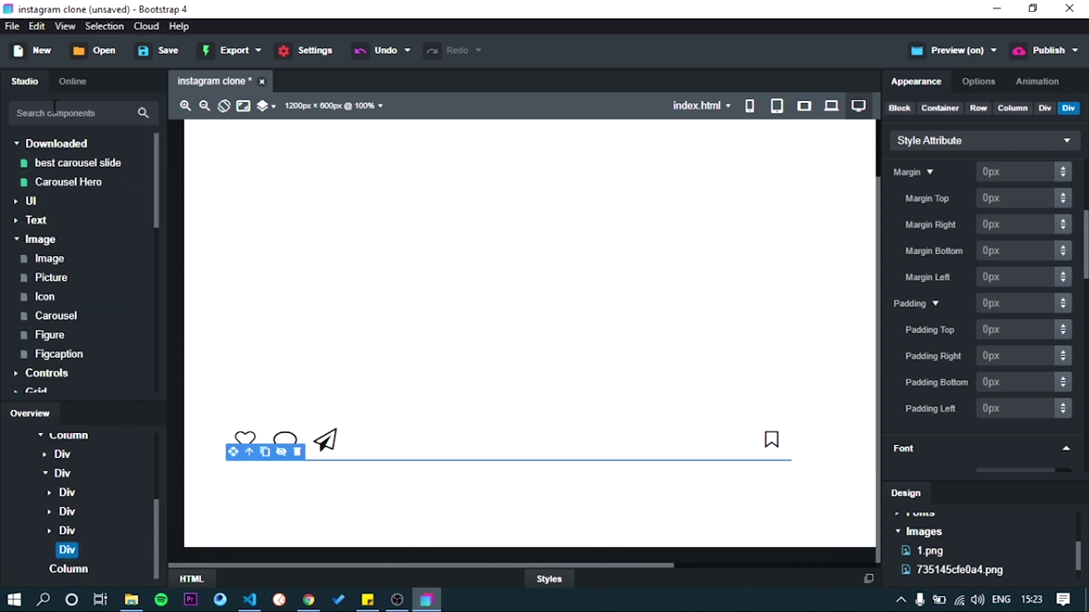
text(par)
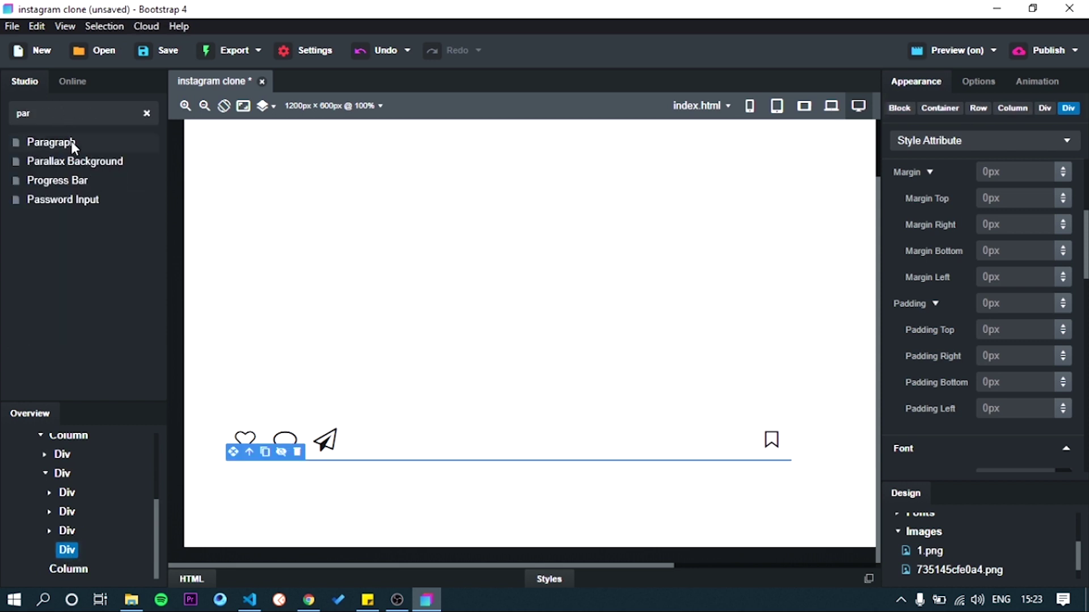
drag(70, 142, 73, 562)
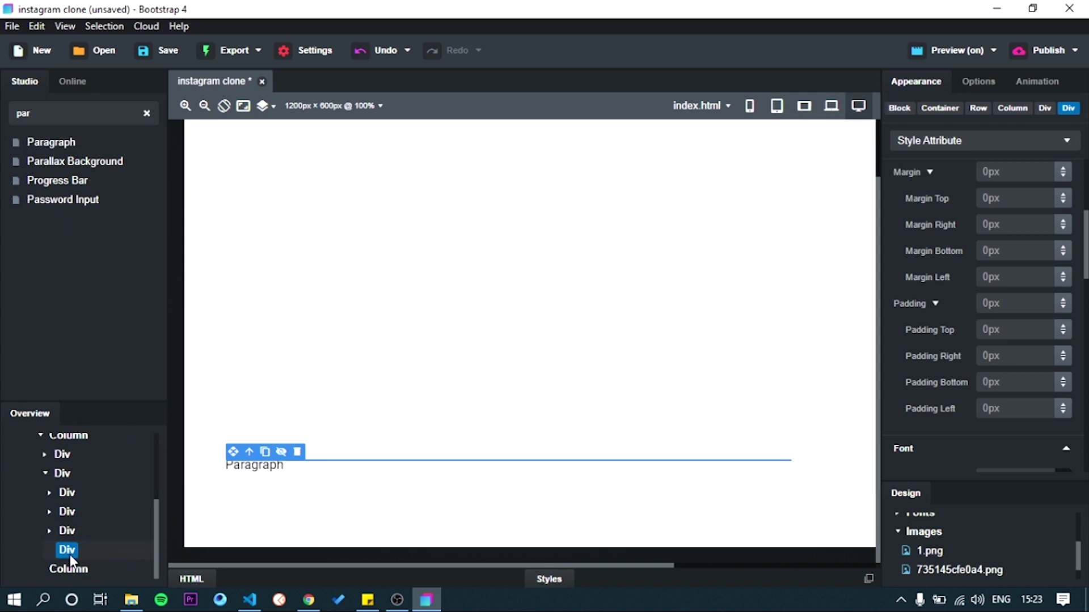
double_click(263, 462)
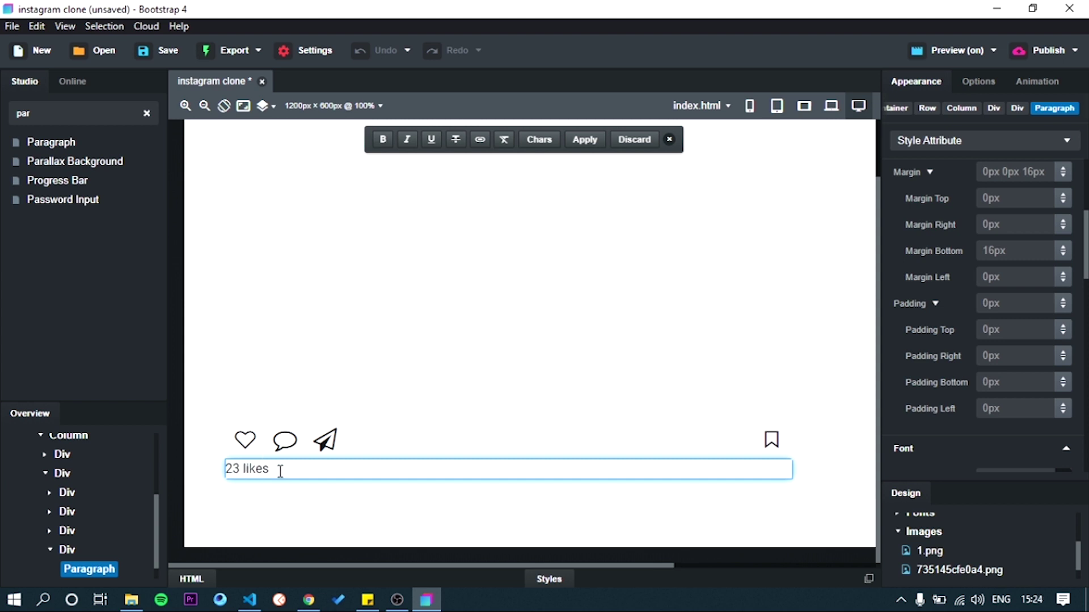
scroll(973, 448, down, 1)
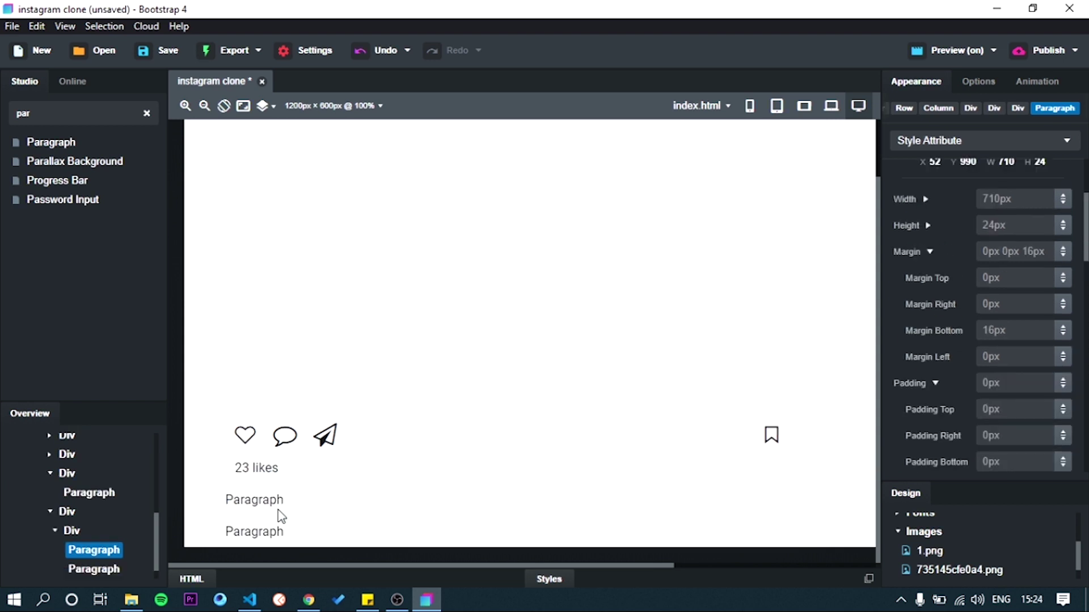
- Set the bottom margin of both placeholder Paragraphs below "23 likes" to 0px
scroll(284, 497, down, 1)
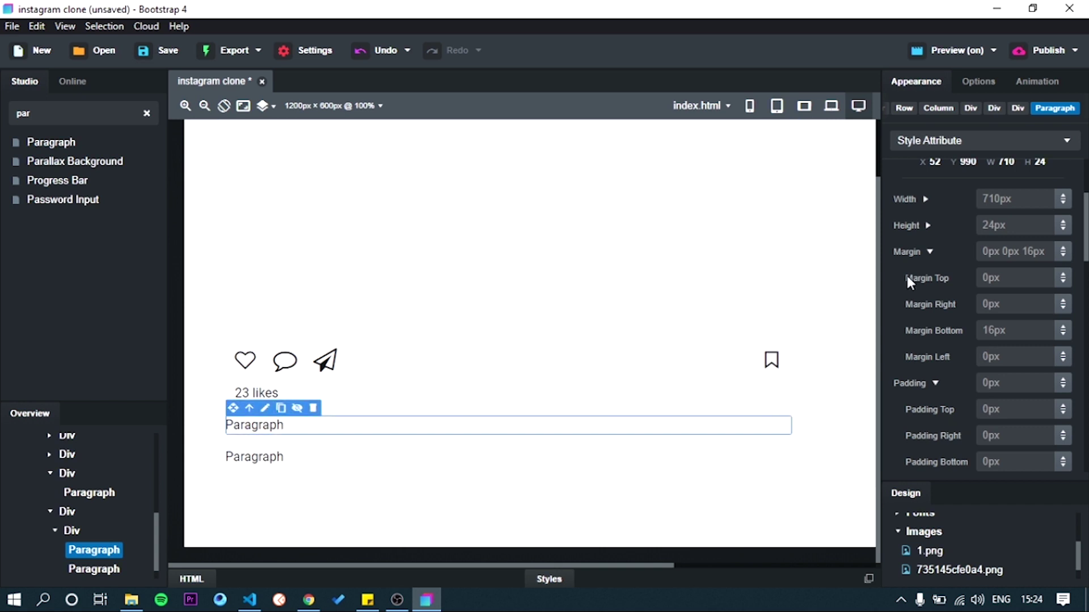
double_click(1016, 329)
text(3px)
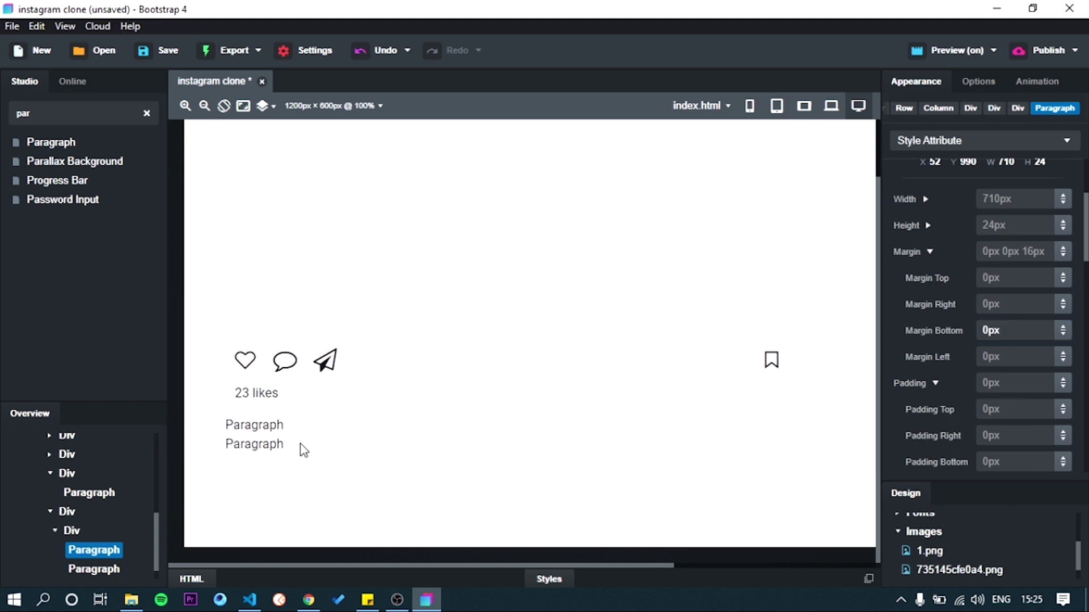
click(299, 448)
double_click(1008, 329)
text(11px)
key(Down)
key(Down)
key(Down)
key(Down)
key(Down)
key(Down)
key(Down)
key(Down)
key(Down)
key(Down)
key(Down)
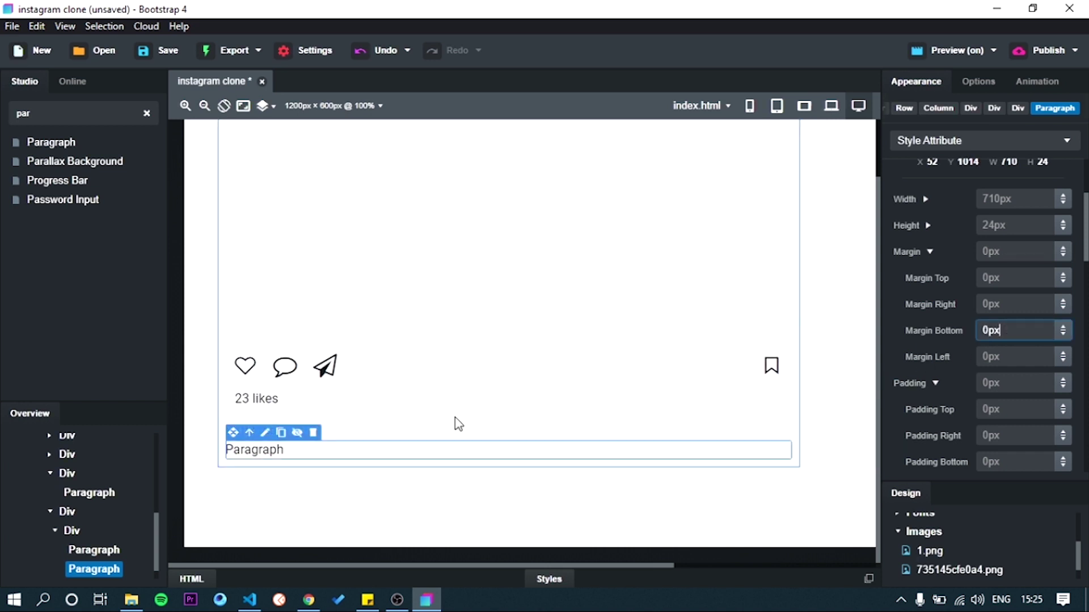
- Change the text of the two placeholder Paragraphs to "Something about feed" and "comments"
click(287, 432)
double_click(286, 432)
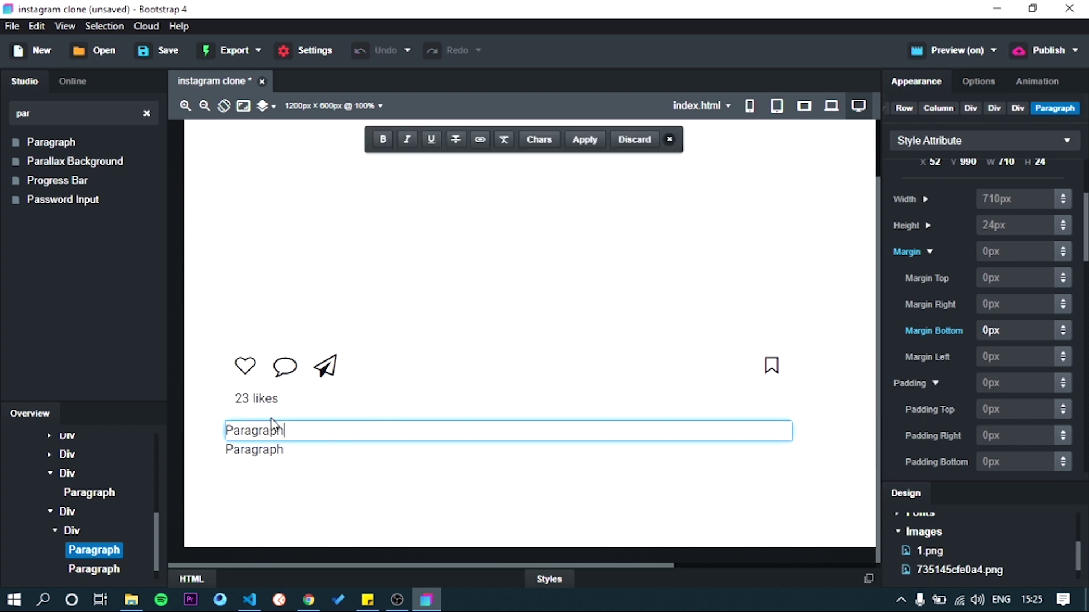
text(Something about feed)
click(273, 448)
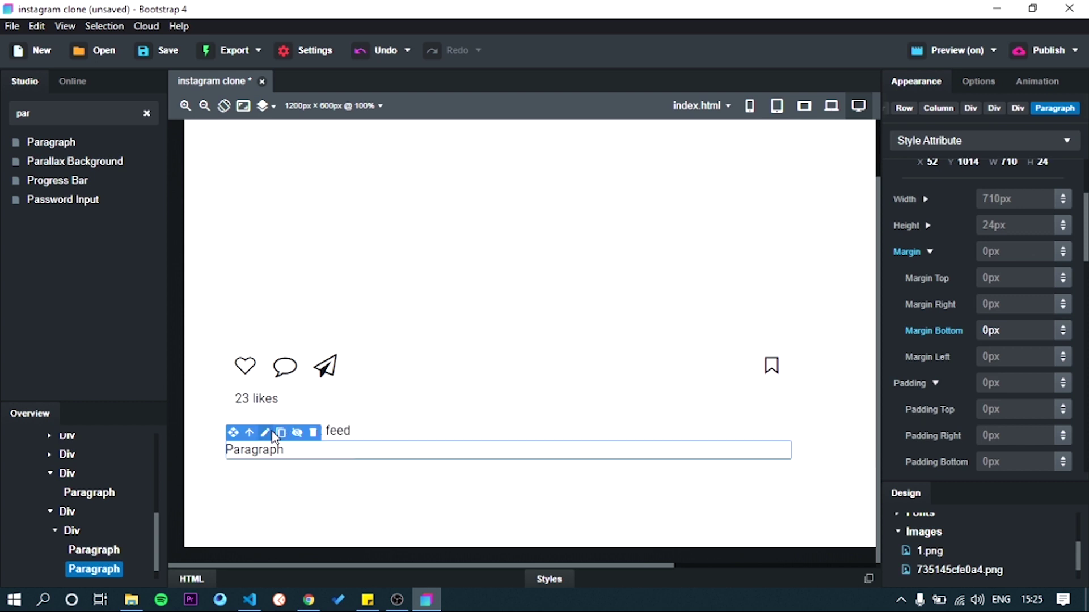
click(271, 431)
key(ctrl+BackSpace)
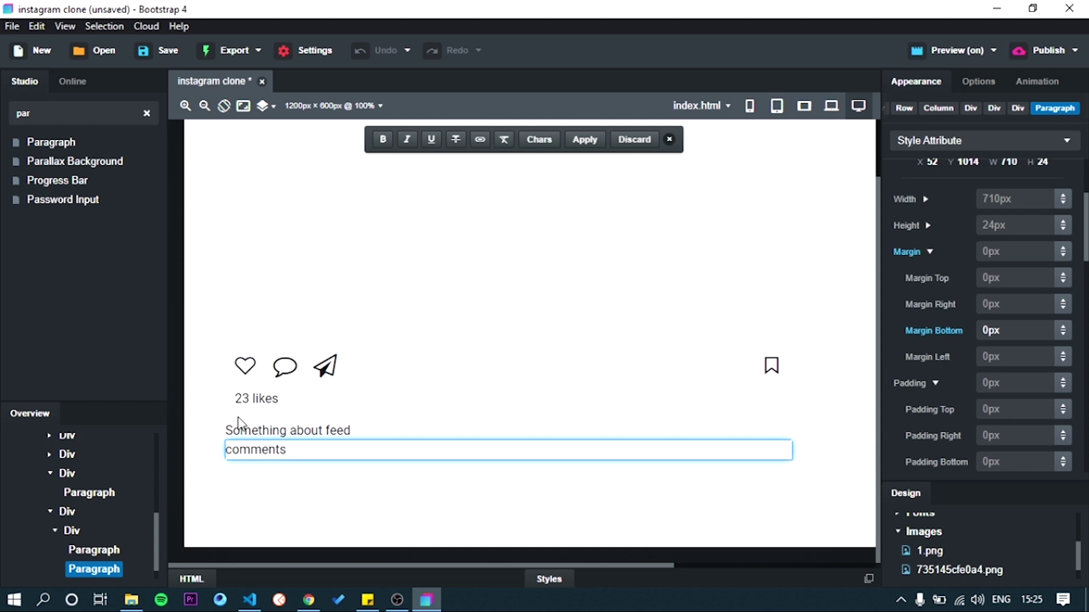
- Set the left padding of the "Something about feed" and "comments" Paragraphs to 12px
click(243, 430)
scroll(930, 363, down, 1)
click(1009, 408)
key(Up)
key(Up)
key(Up)
key(Up)
key(Up)
key(Up)
key(Up)
key(Up)
key(Up)
key(Up)
key(Up)
key(Up)
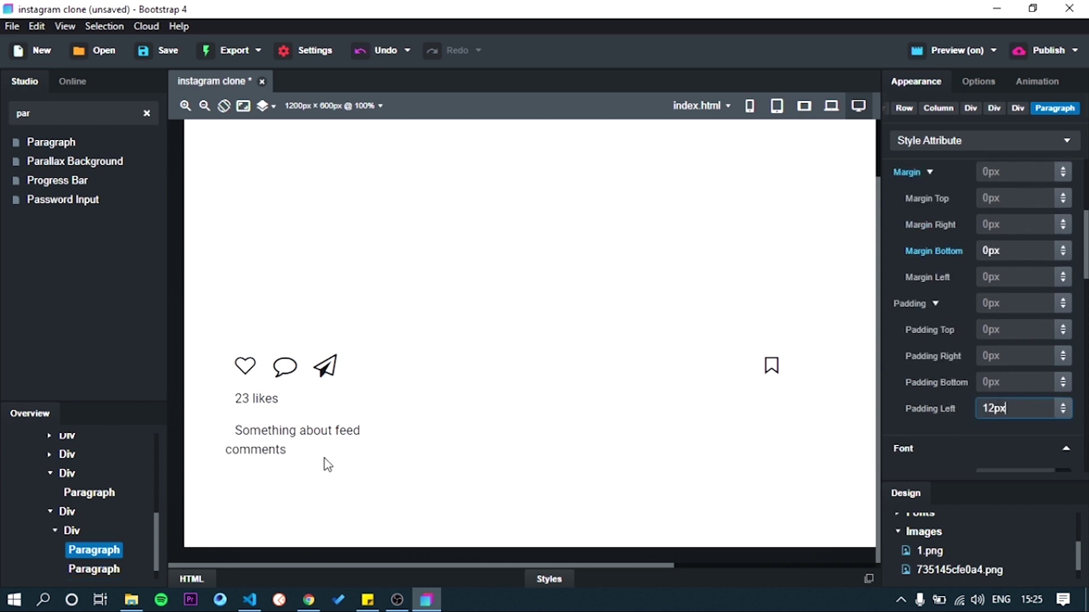
click(326, 453)
key(Up)
key(Up)
key(Up)
key(Up)
key(Up)
key(Up)
key(Up)
key(Up)
key(Up)
key(Up)
key(Up)
key(Up)
click(363, 434)
- Duplicate the "comments" Paragraph and change the copy's text to "1 DAYS AGO"
click(275, 448)
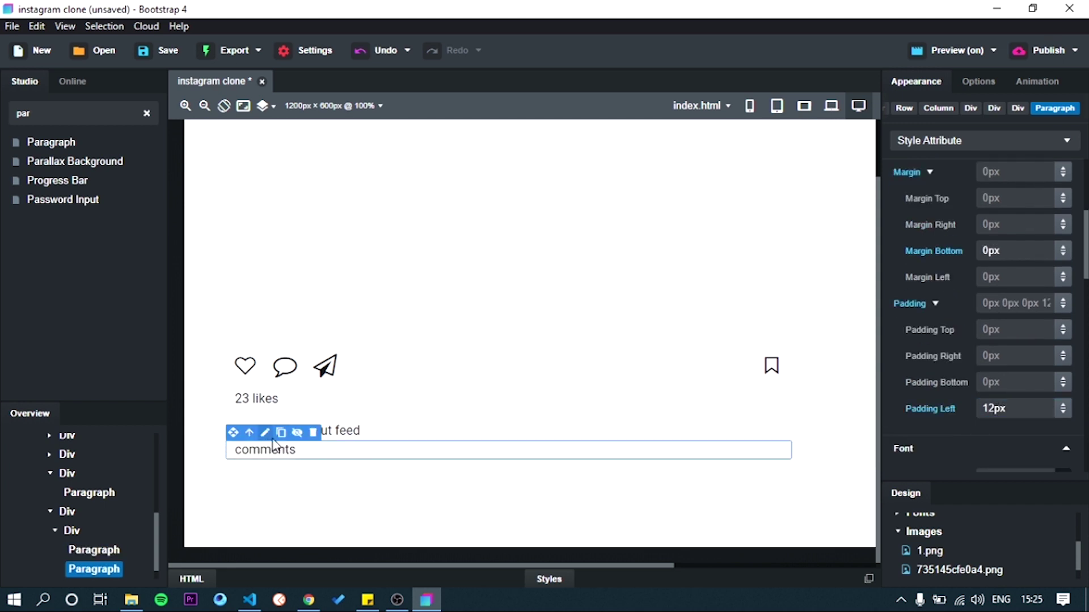
click(280, 433)
click(287, 462)
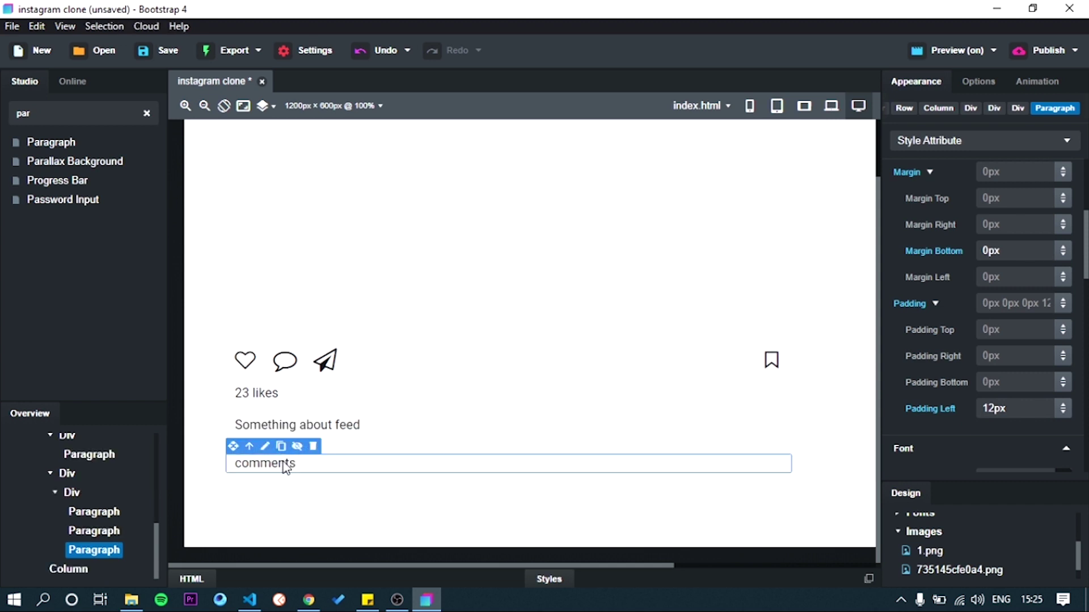
double_click(249, 463)
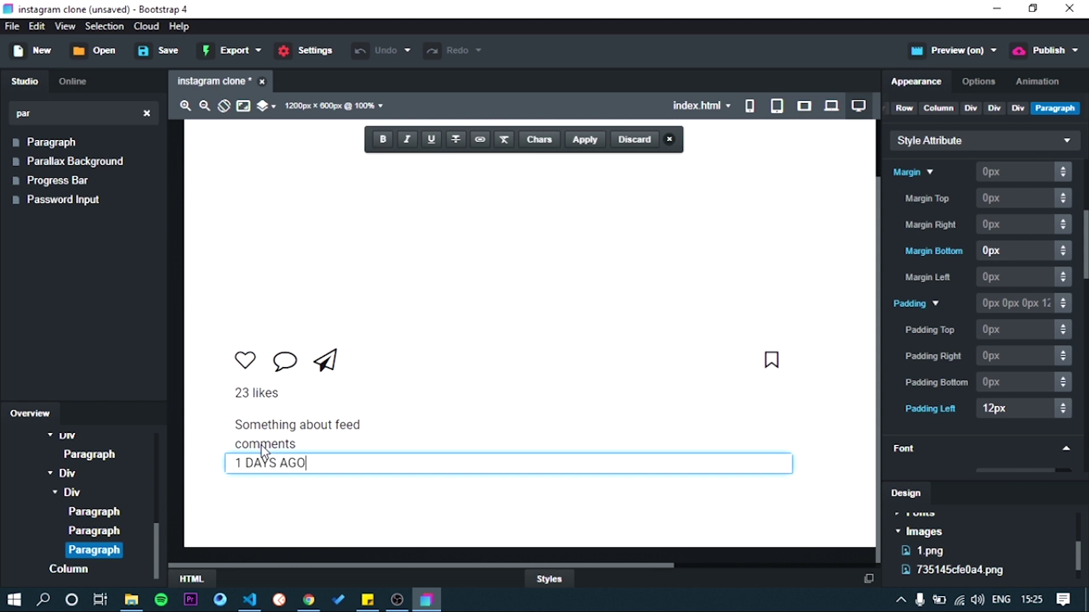
- Give the "1 DAYS AGO" Paragraph a light grey font colour and a font size of 14px
scroll(932, 324, down, 2)
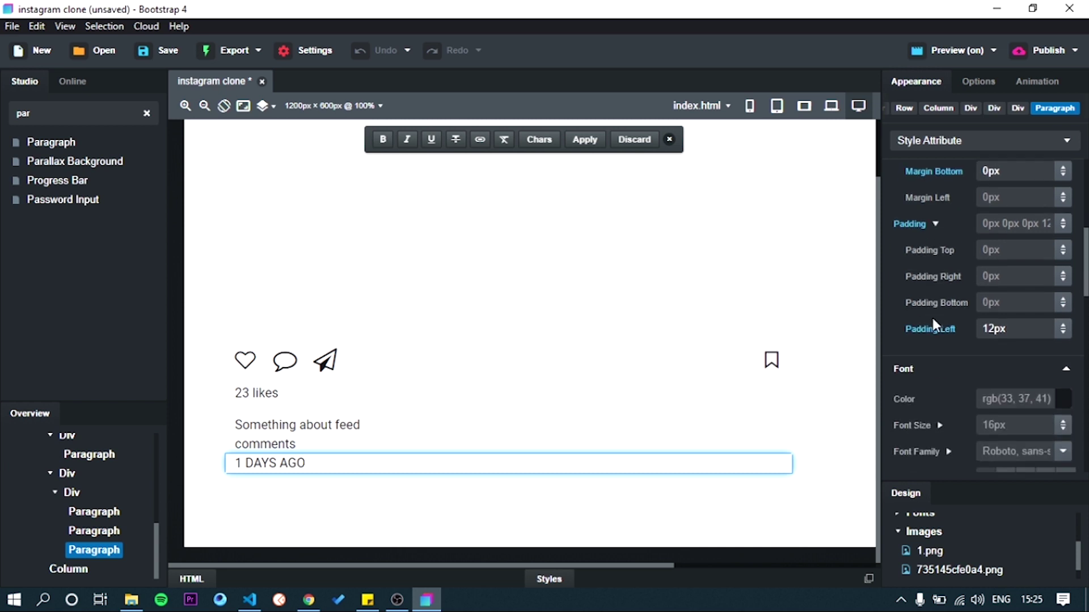
click(1064, 401)
drag(820, 215, 791, 167)
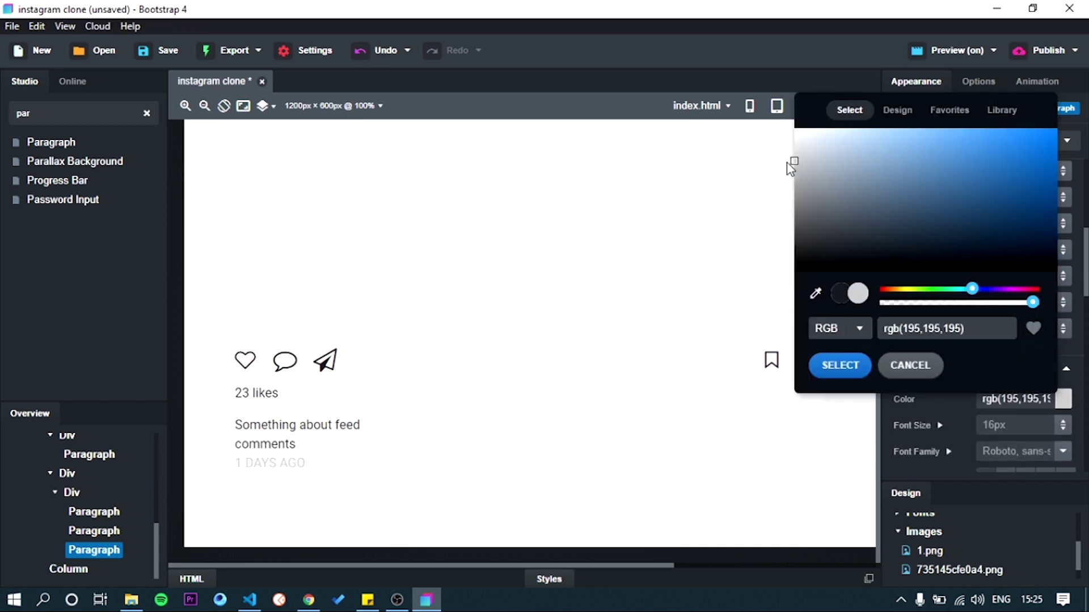
click(840, 367)
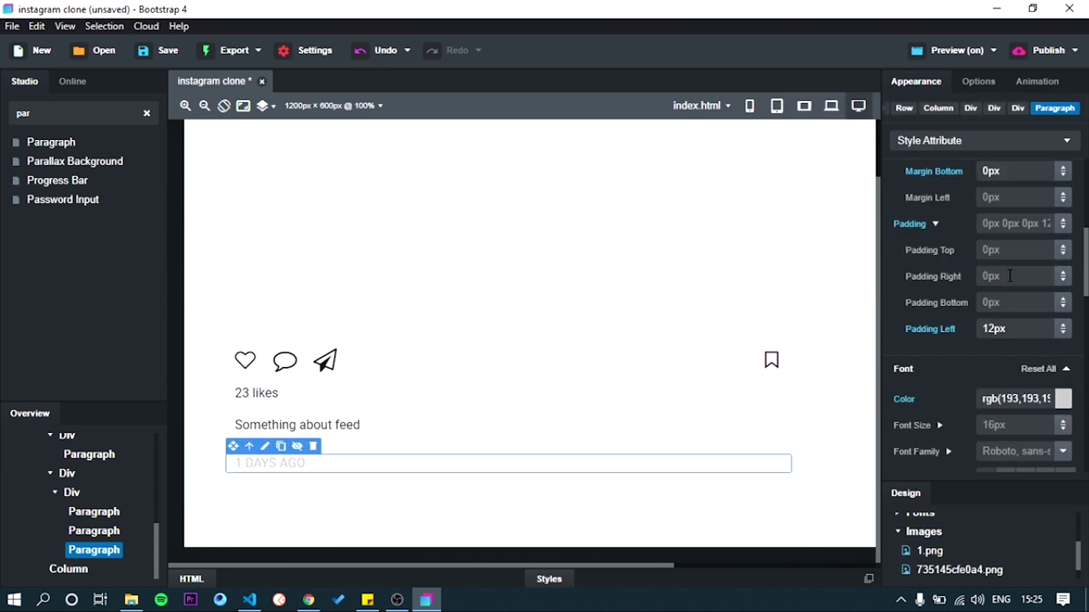
scroll(1001, 328, down, 2)
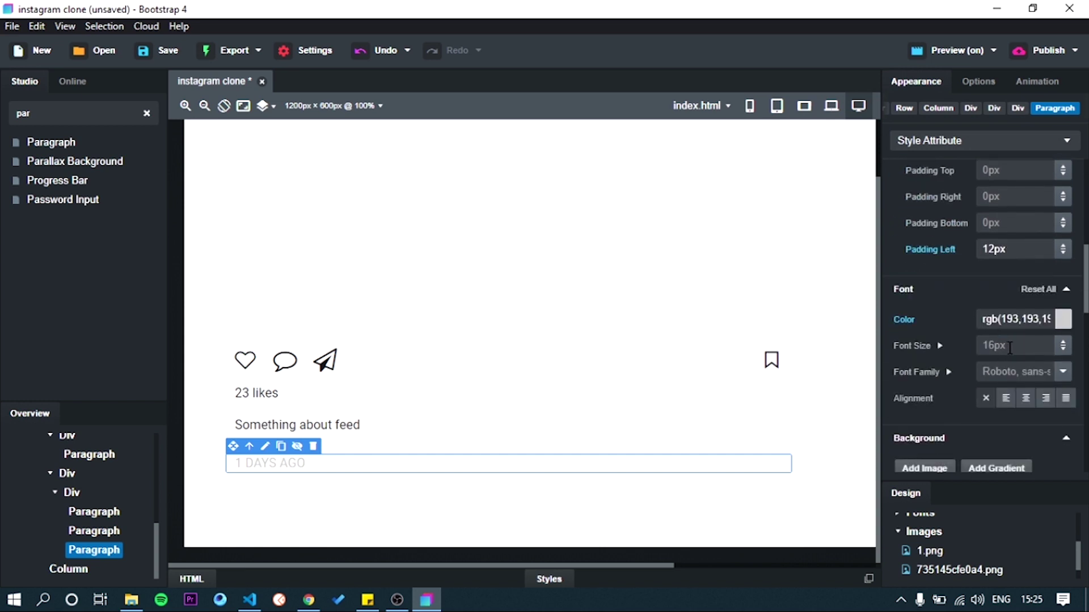
click(1010, 346)
text(14px)
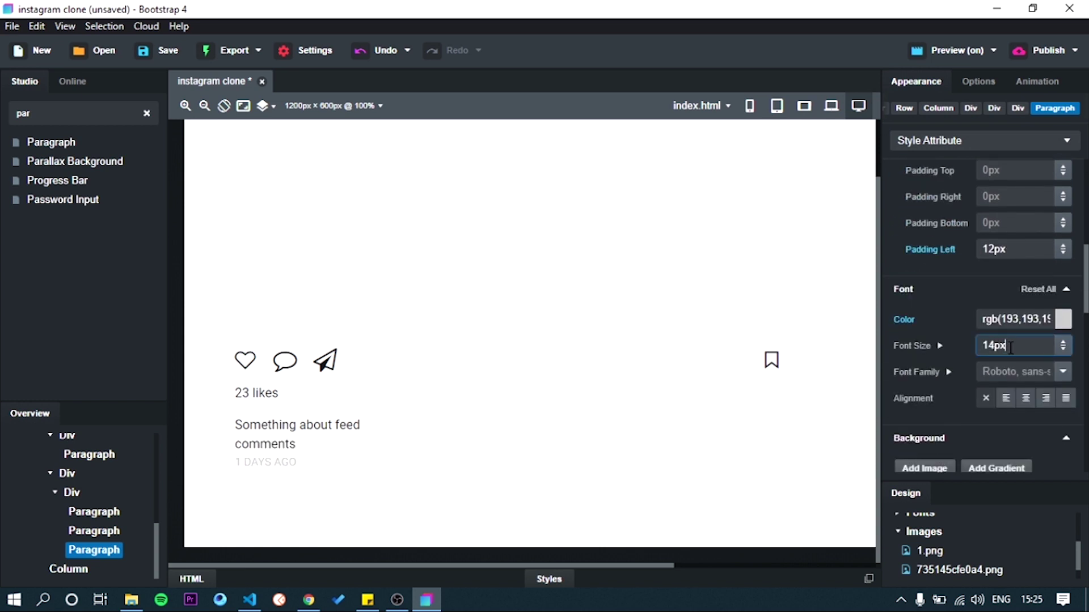
- Set the top margin of the "1 DAYS AGO" Paragraph to 10px
click(356, 464)
scroll(947, 250, up, 6)
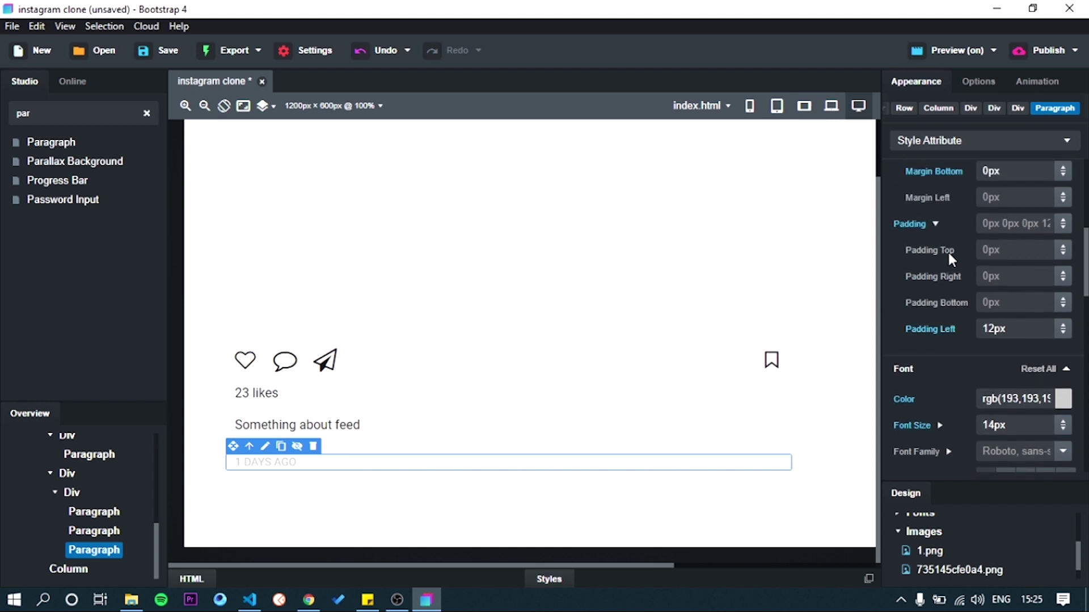
click(1008, 274)
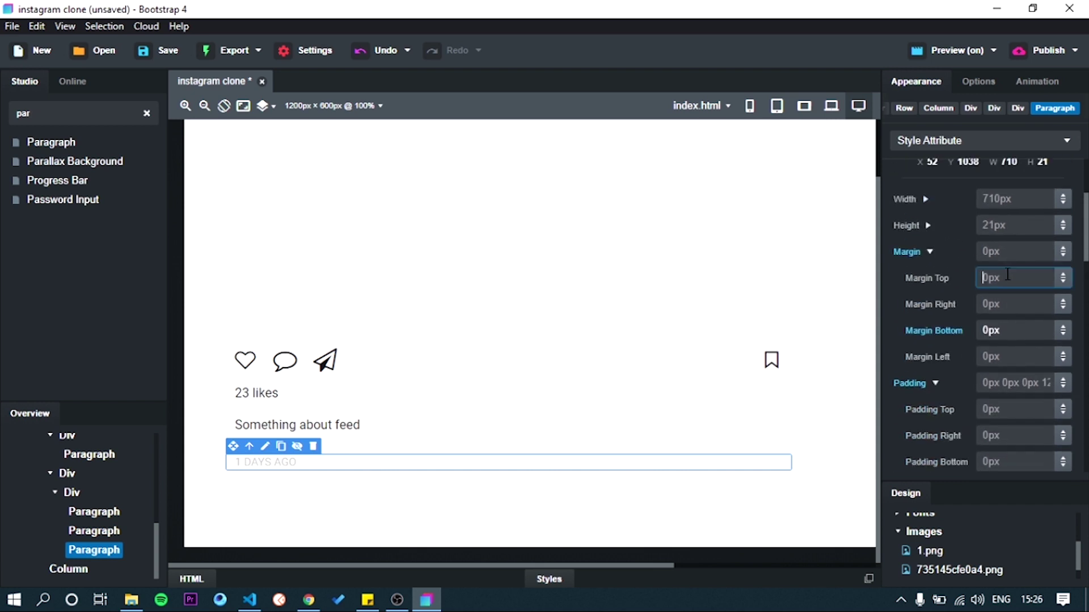
text(10px)
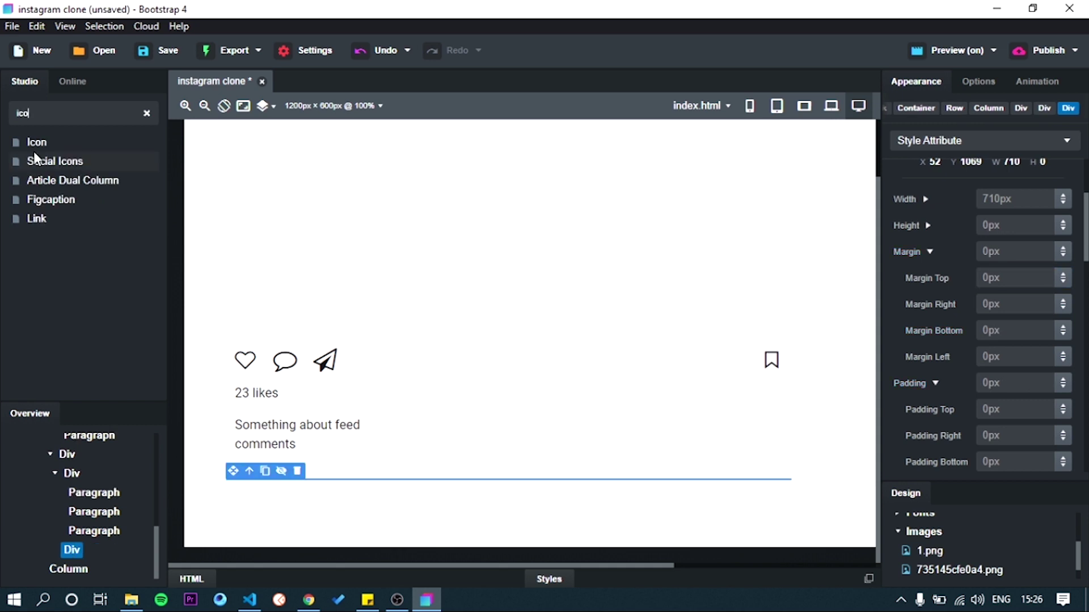
- Place an Icon in the empty Div below "1 DAYS AGO" and change it to the Line Awesome outlined heart, la-heart-o
drag(33, 146, 81, 559)
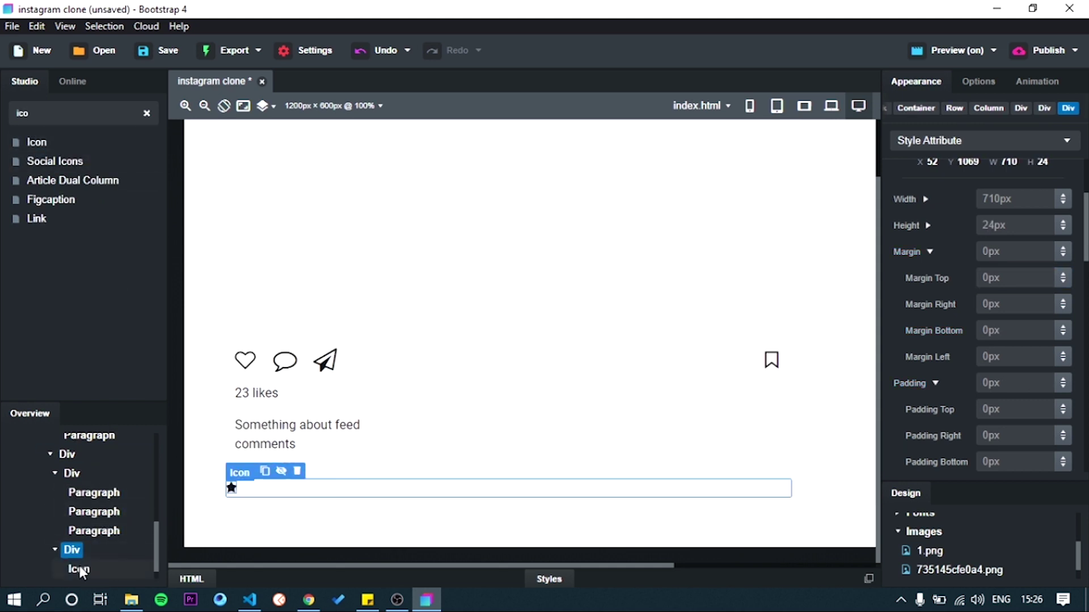
click(79, 566)
double_click(80, 570)
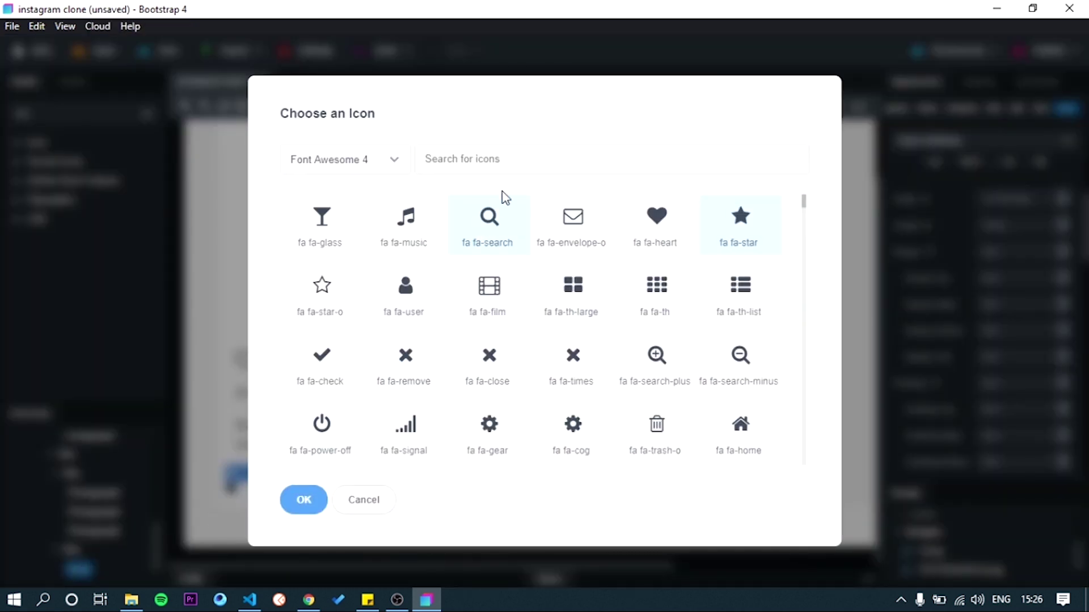
click(372, 155)
click(341, 261)
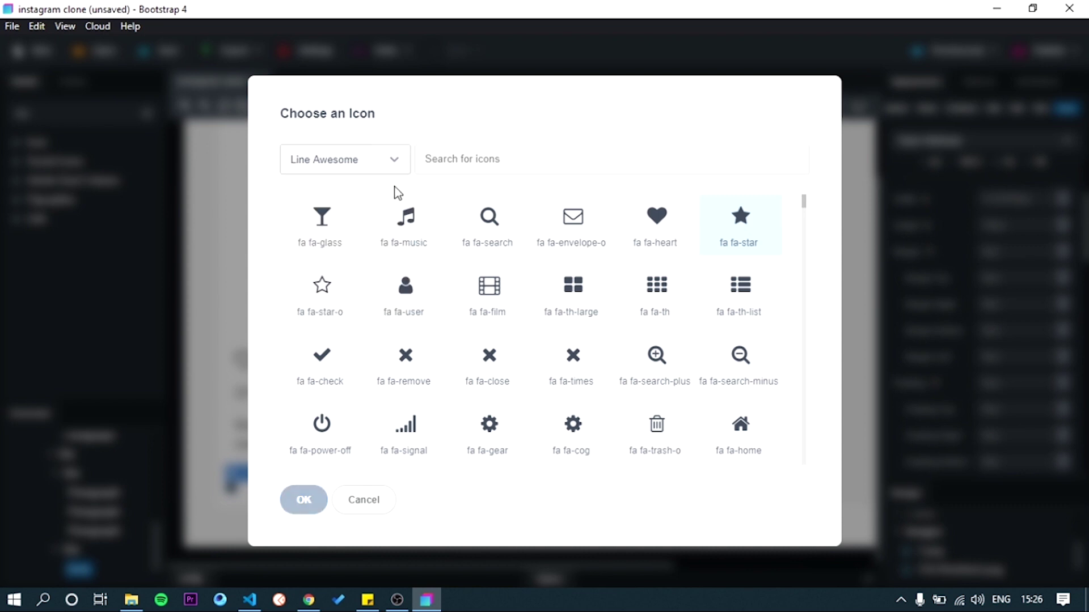
click(457, 157)
text(hear)
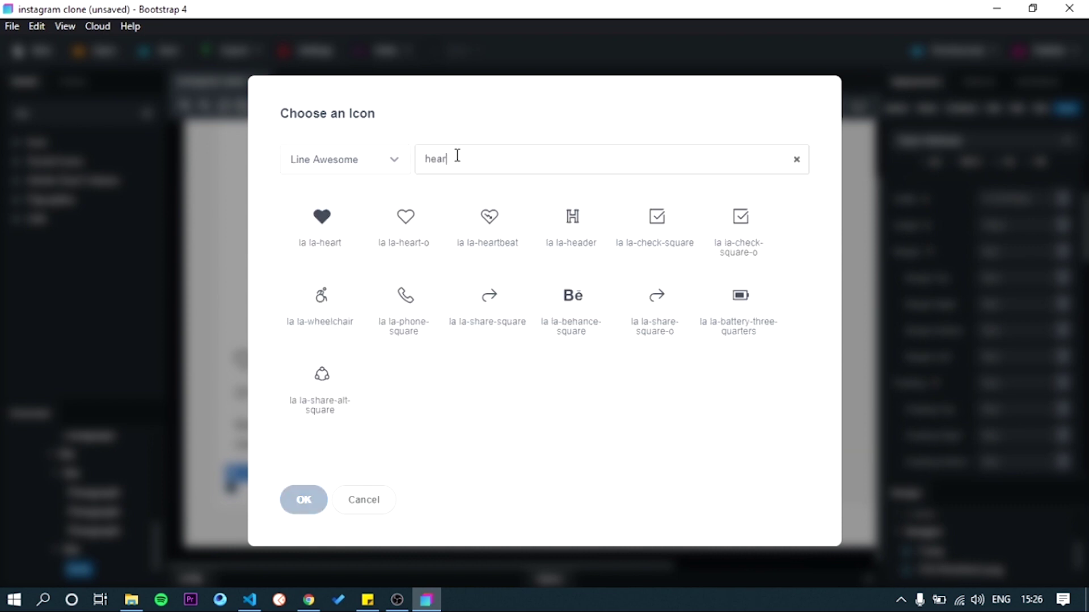
click(407, 241)
click(312, 493)
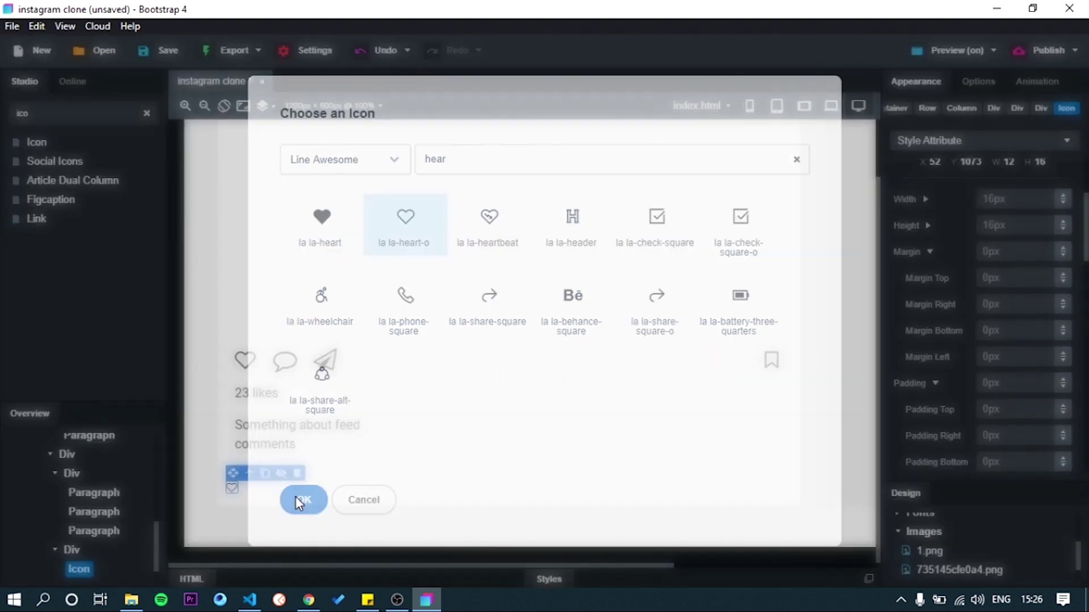
- Make the Div around the texts and heart a left-aligned flexbox, and set the inner text Div's Fill to Yes
click(63, 454)
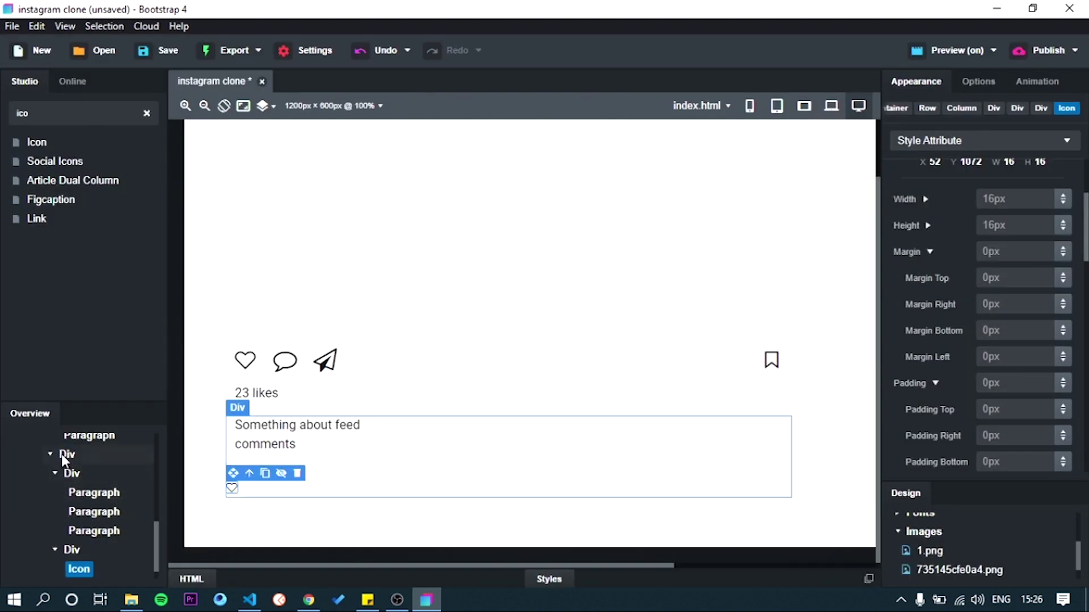
click(974, 80)
scroll(919, 345, down, 6)
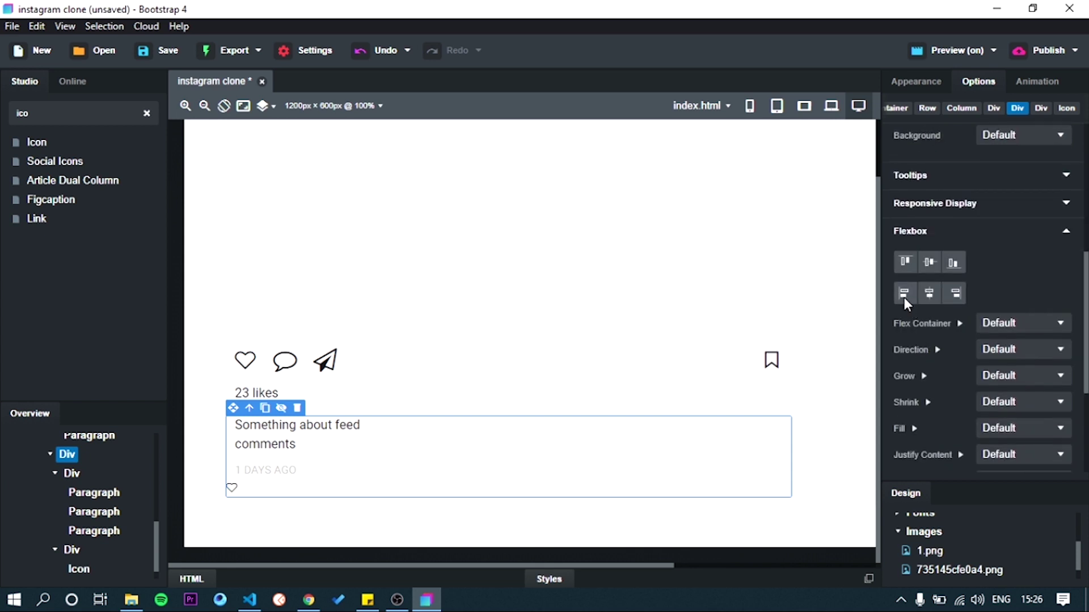
click(904, 295)
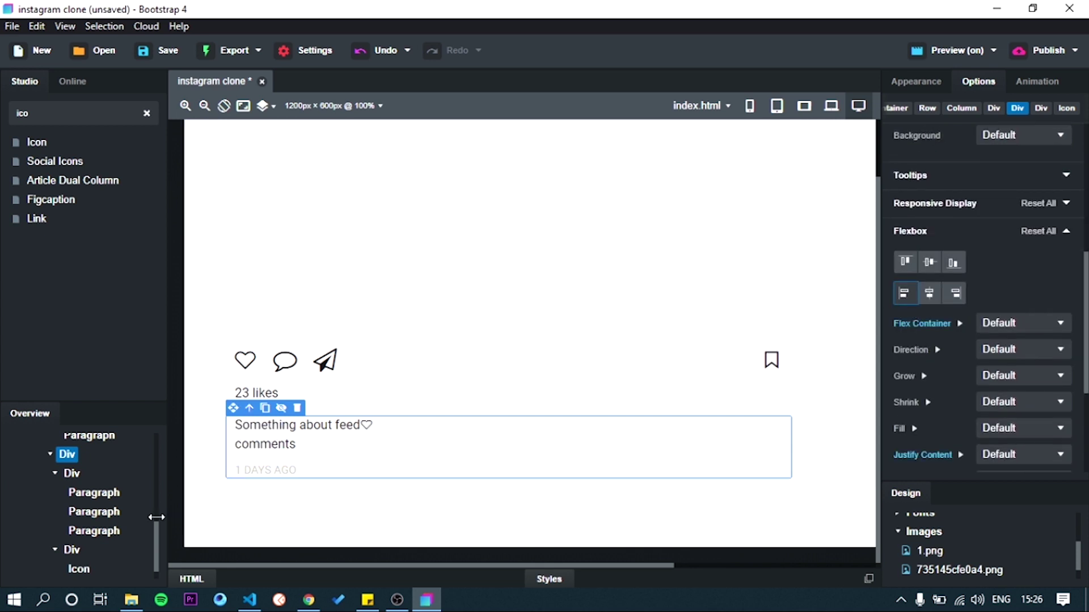
click(99, 474)
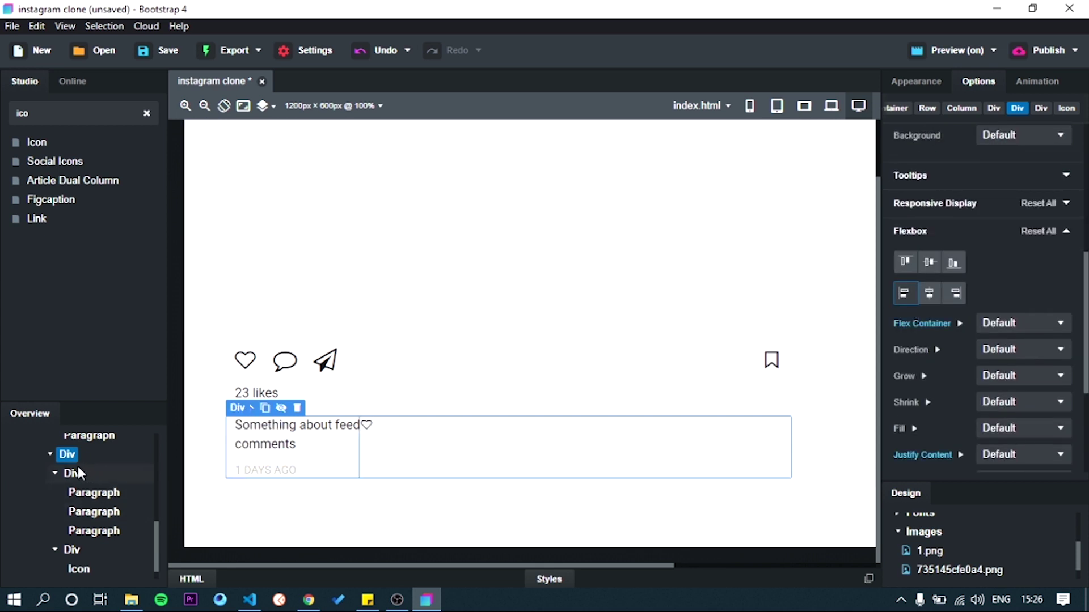
click(1025, 430)
click(1011, 455)
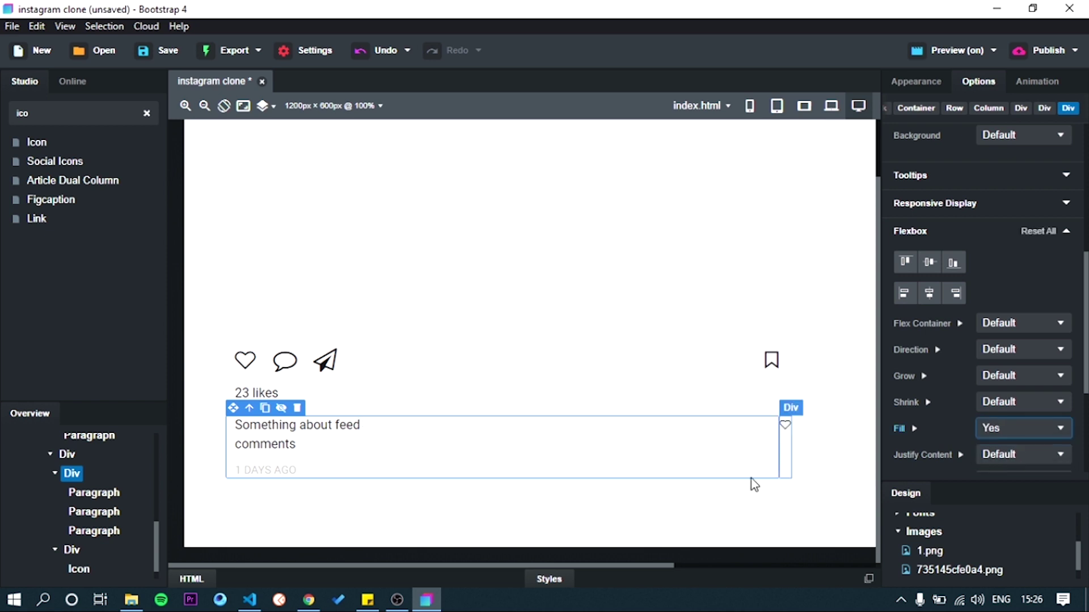
- Center the small heart vertically within its Div beside the feed texts using flexbox alignment
click(792, 455)
click(928, 264)
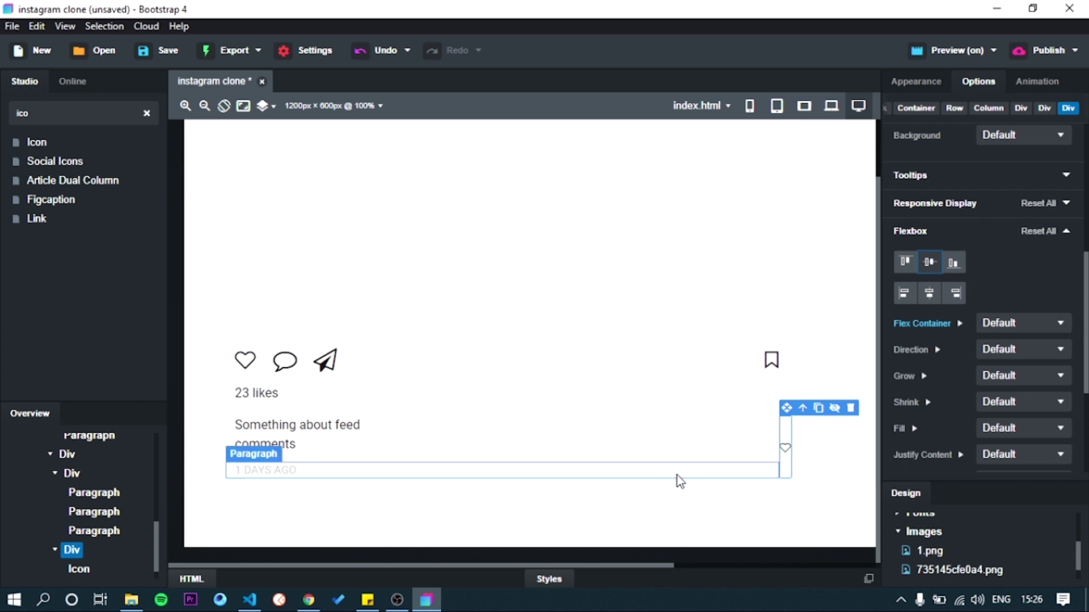
click(676, 476)
scroll(270, 491, down, 1)
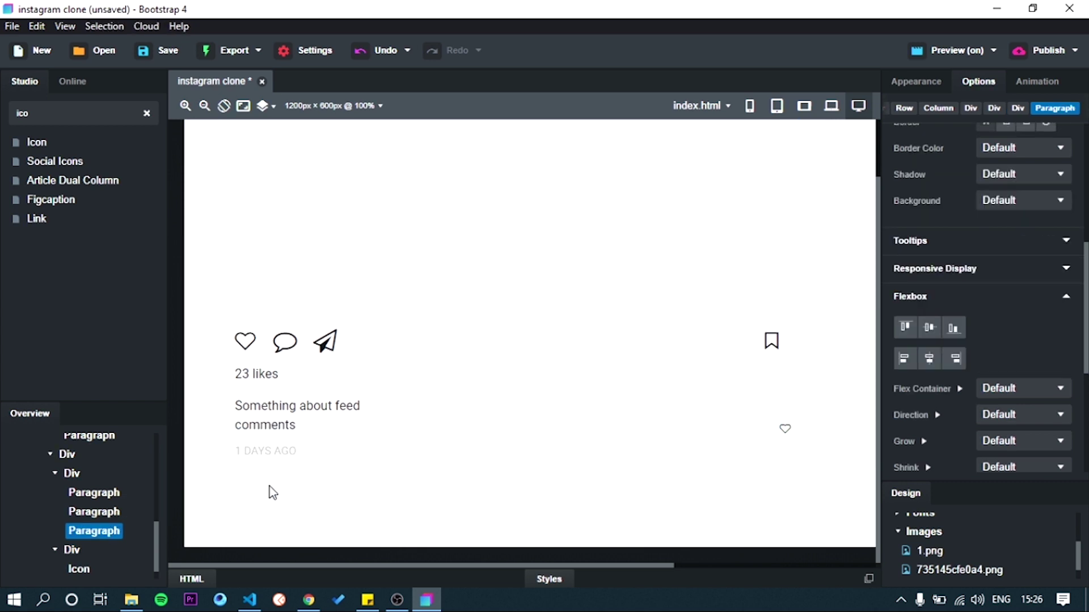
- Add a Div at the end of the post Div, below the feed texts section, and nest another Div inside it
scroll(94, 526, down, 1)
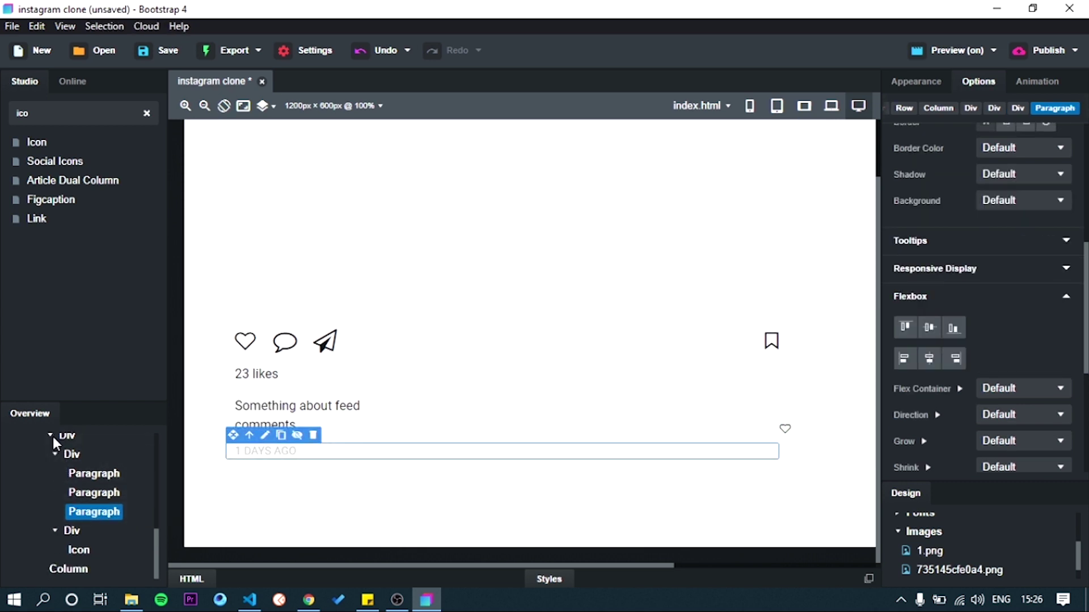
click(53, 437)
click(51, 512)
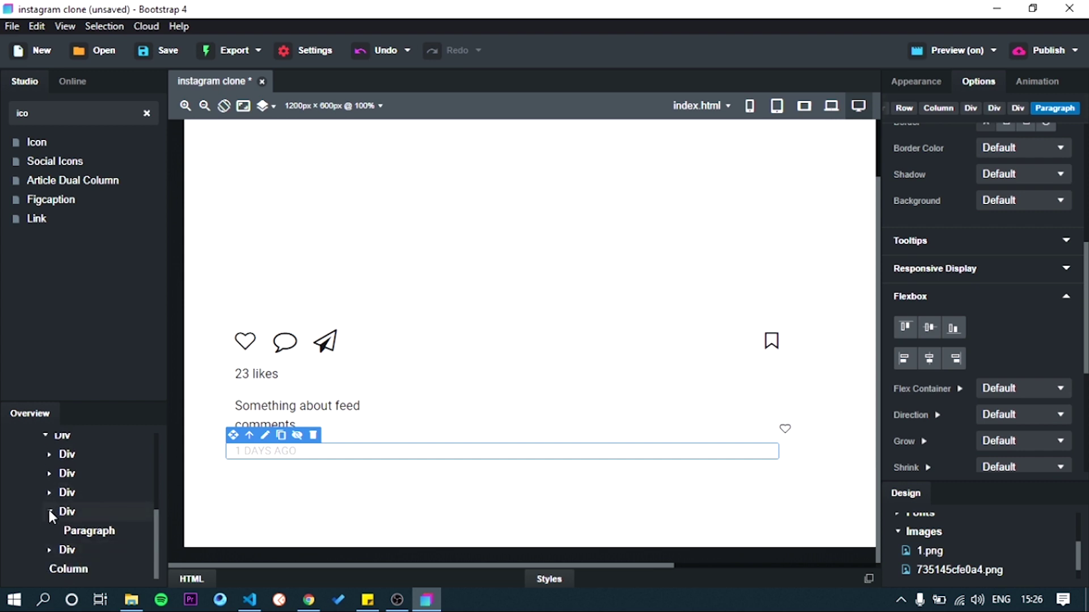
click(49, 511)
key(BackSpace)
key(BackSpace)
key(BackSpace)
text(div)
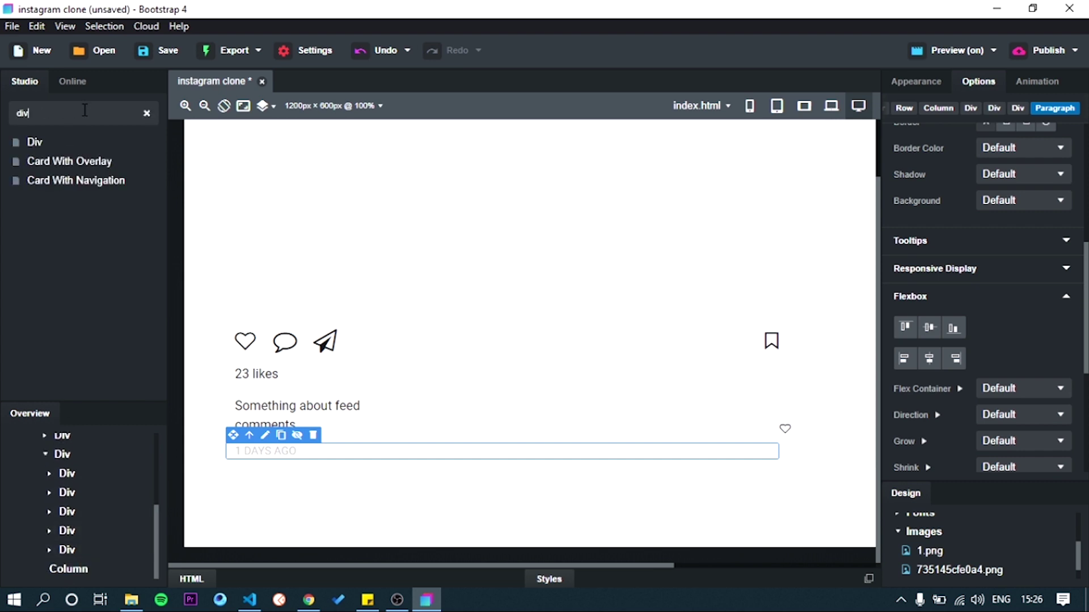
drag(37, 141, 68, 532)
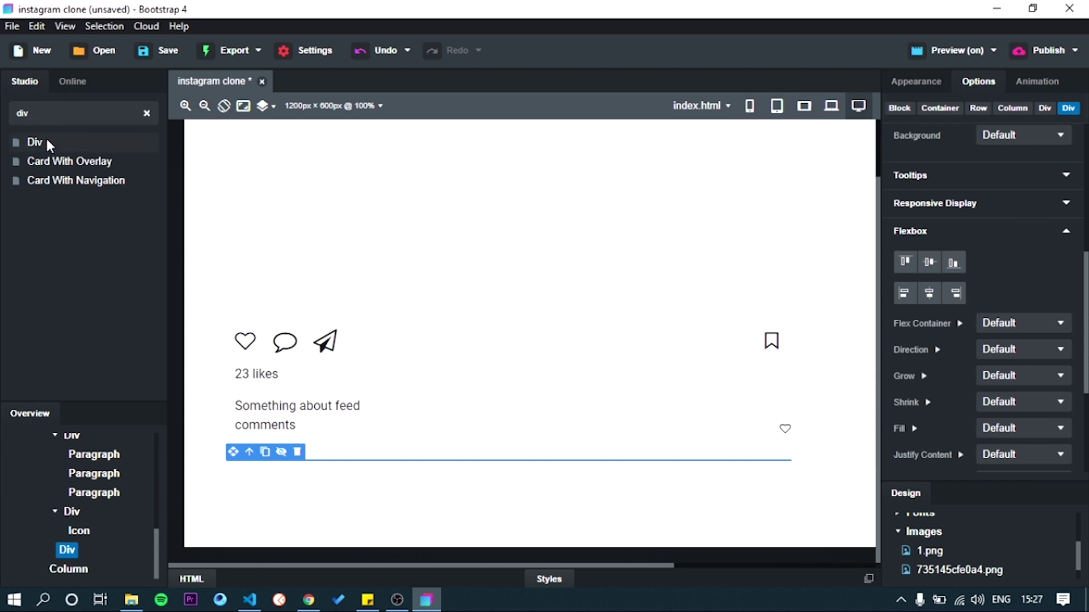
drag(46, 141, 60, 581)
drag(64, 539, 75, 551)
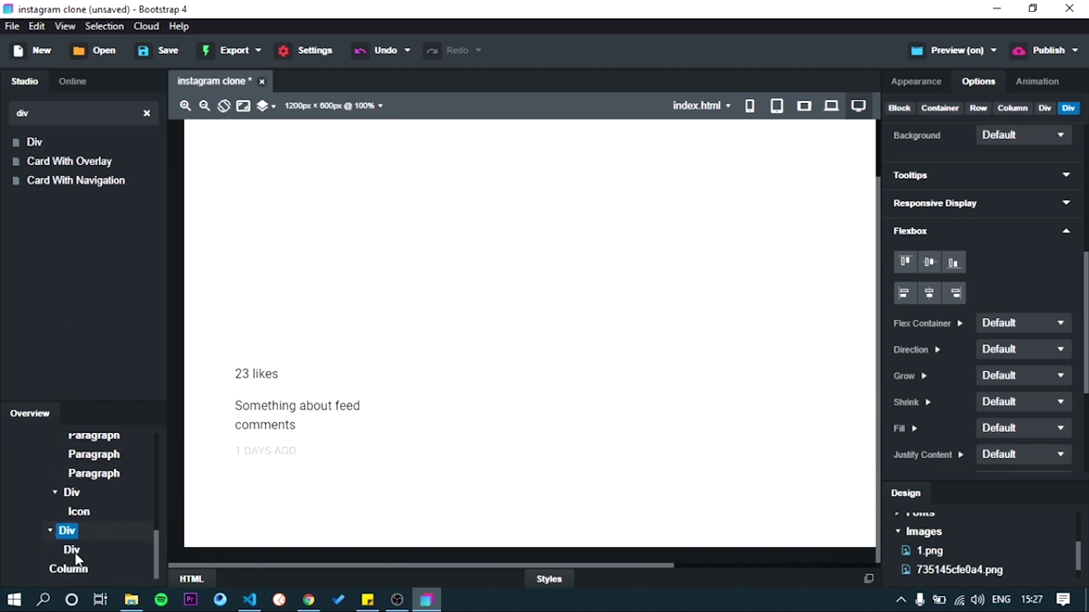
- Find the Text Input component and place it in the first nested Div of the new row below "1 DAYS AGO"
key(BackSpace)
key(BackSpace)
key(BackSpace)
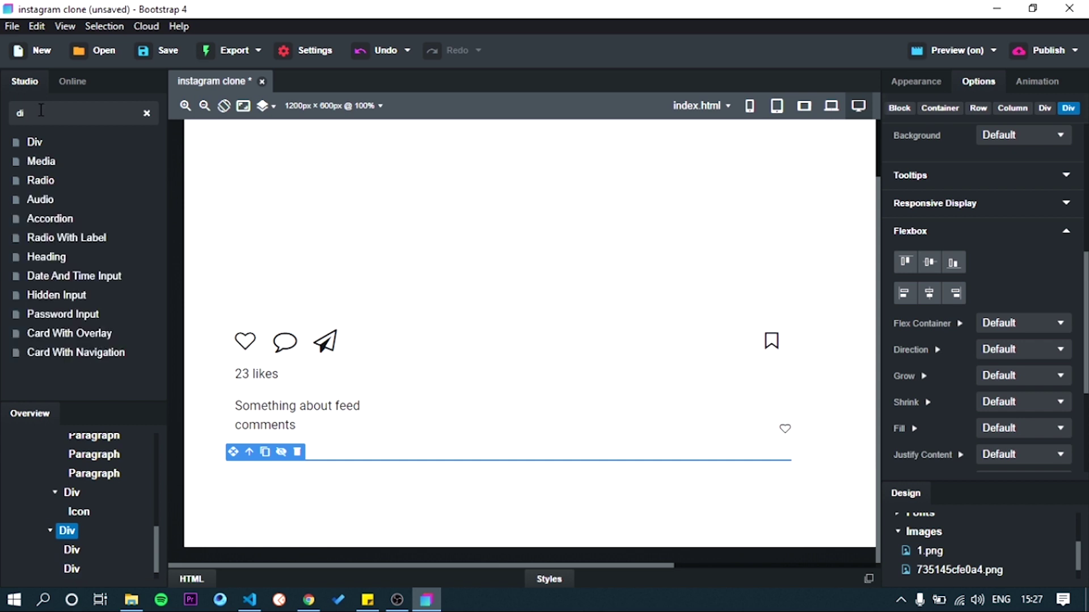
text(te)
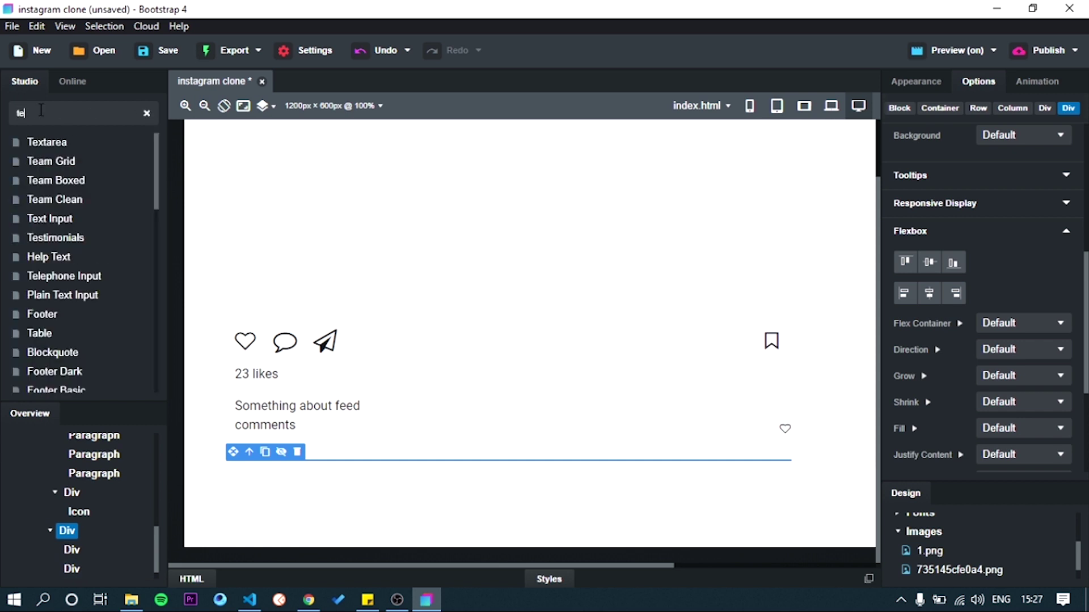
drag(60, 222, 70, 549)
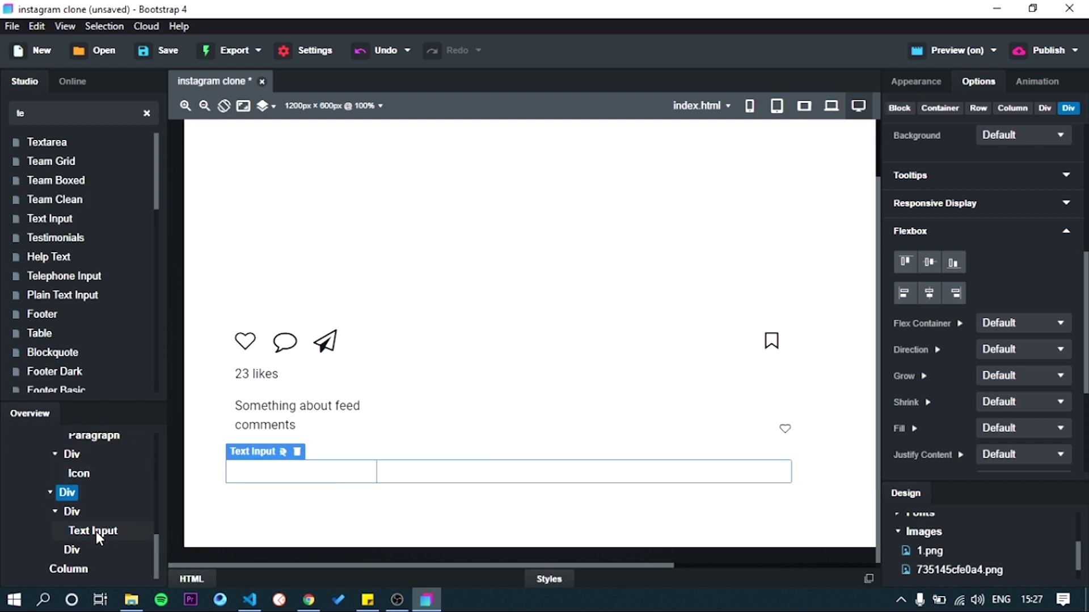
click(96, 532)
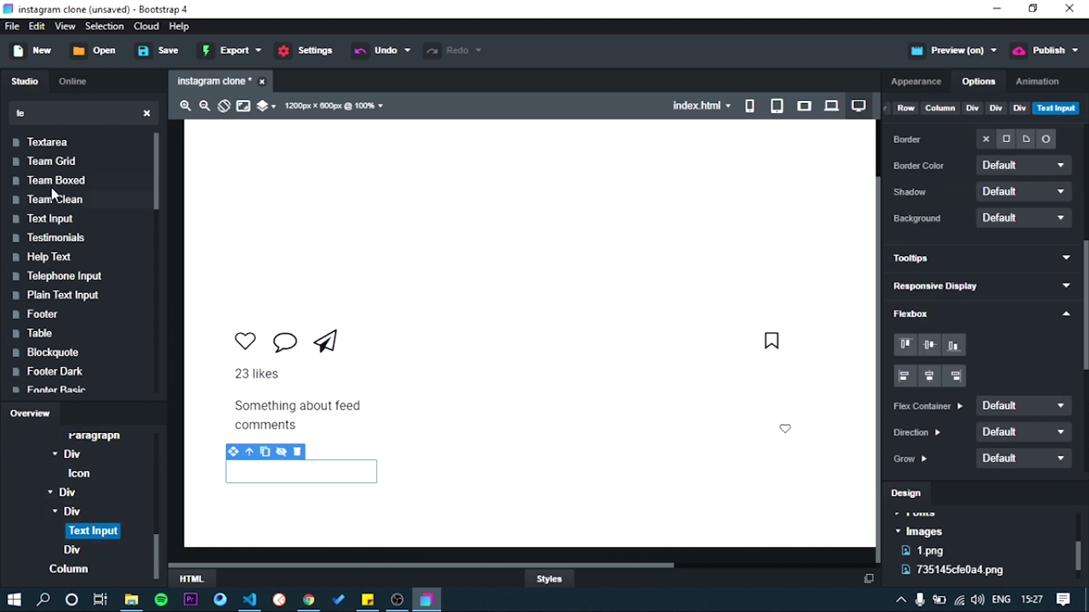
- Find the Button component and place it in the second nested Div, below the Text Input's Div
click(62, 120)
key(BackSpace)
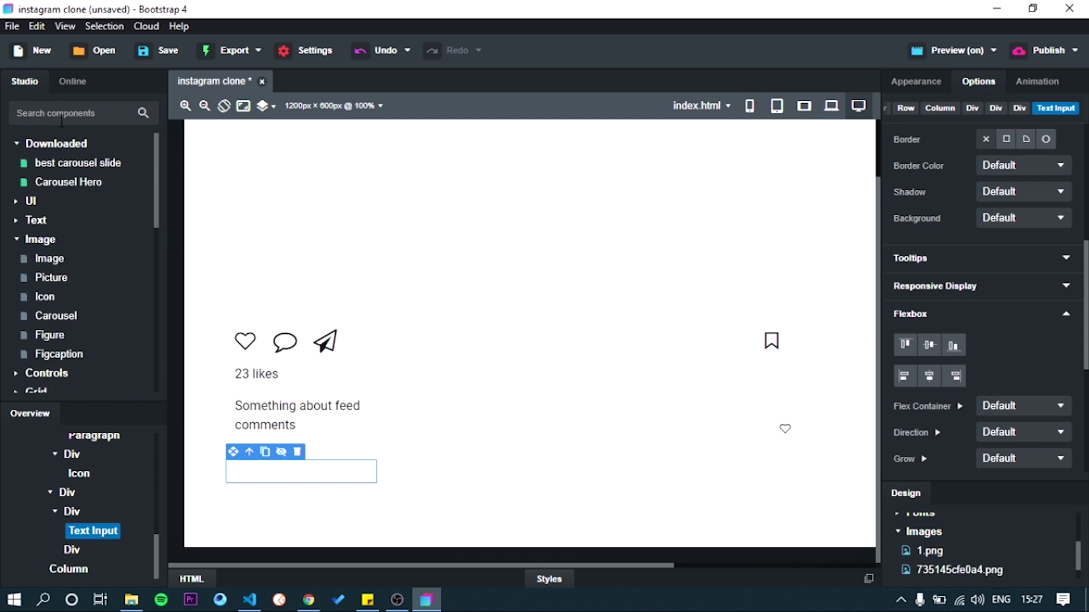
text(Bu)
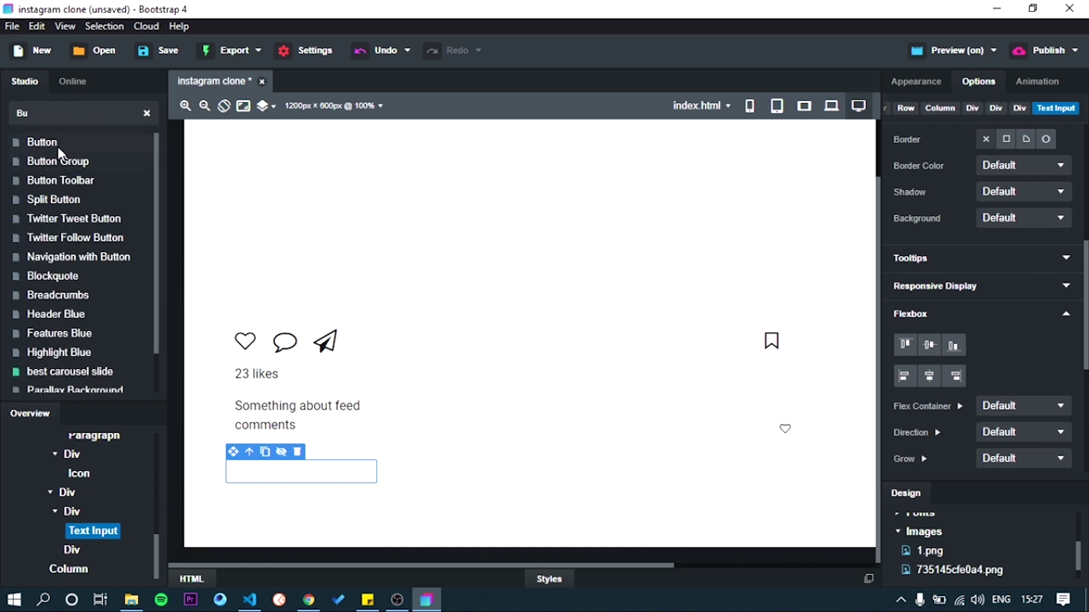
drag(58, 148, 72, 549)
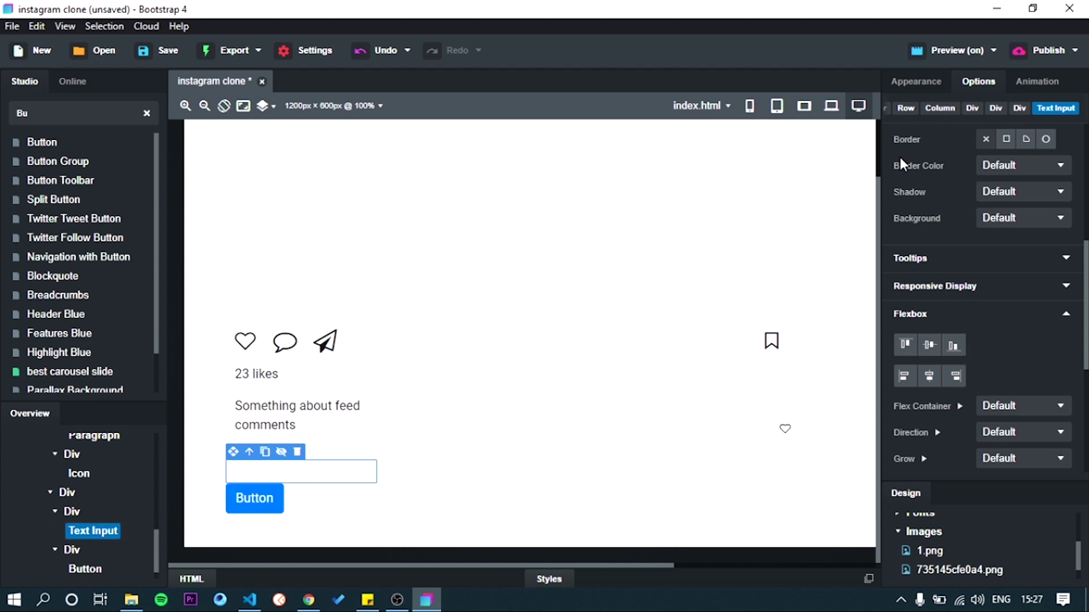
- Make the Div around the Text Input and Button a left-aligned flexbox, and set Fill to Yes for the Text Input and its Div
click(67, 493)
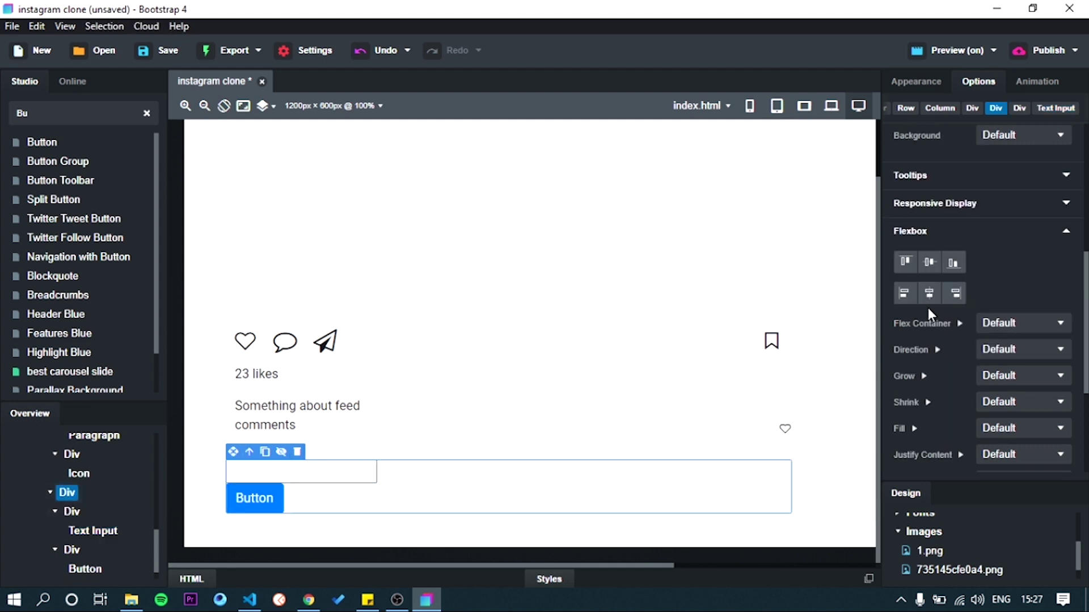
click(914, 287)
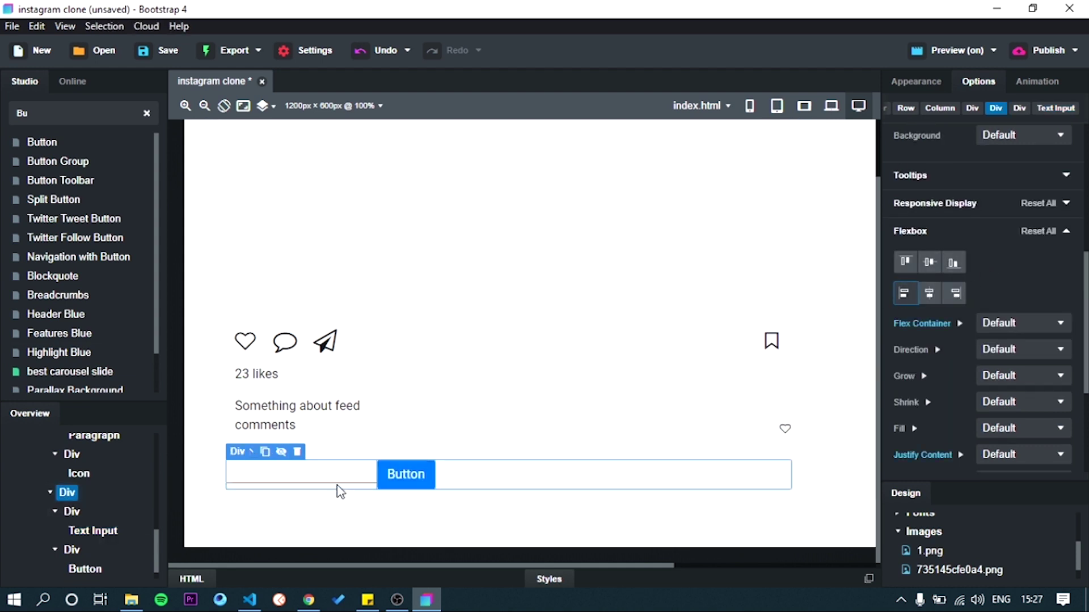
click(137, 515)
click(1000, 351)
click(1000, 376)
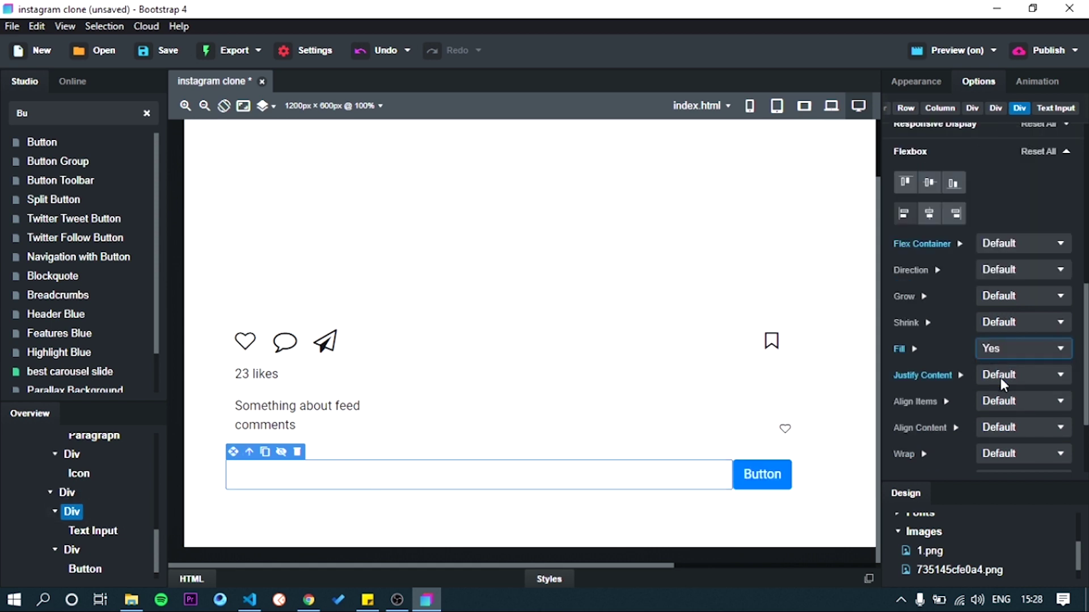
click(583, 488)
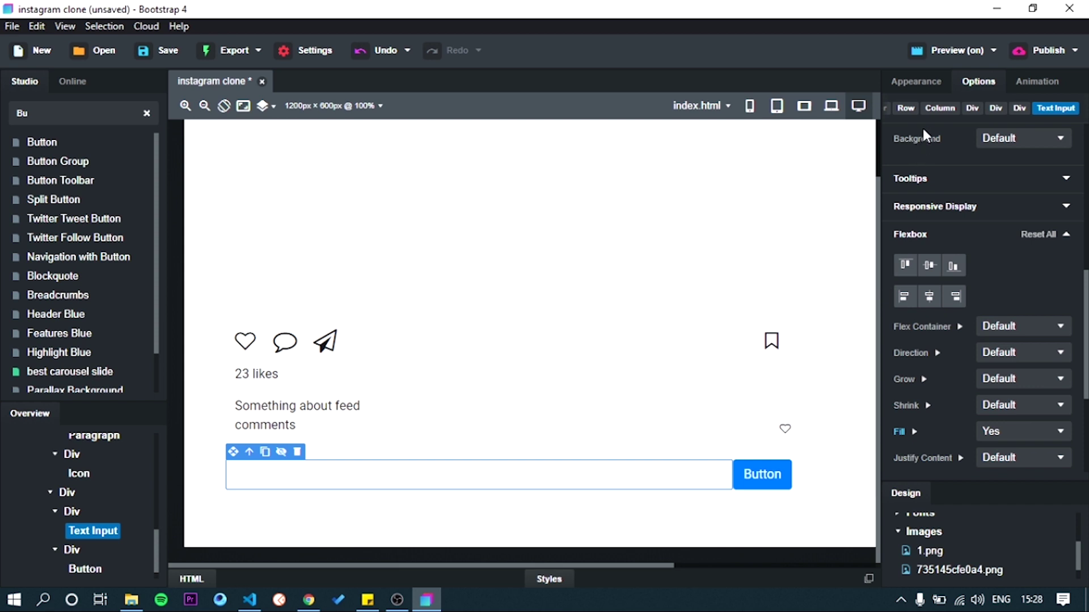
- Remove the border of the comment Text Input by setting its border style to none
click(918, 83)
scroll(974, 311, down, 8)
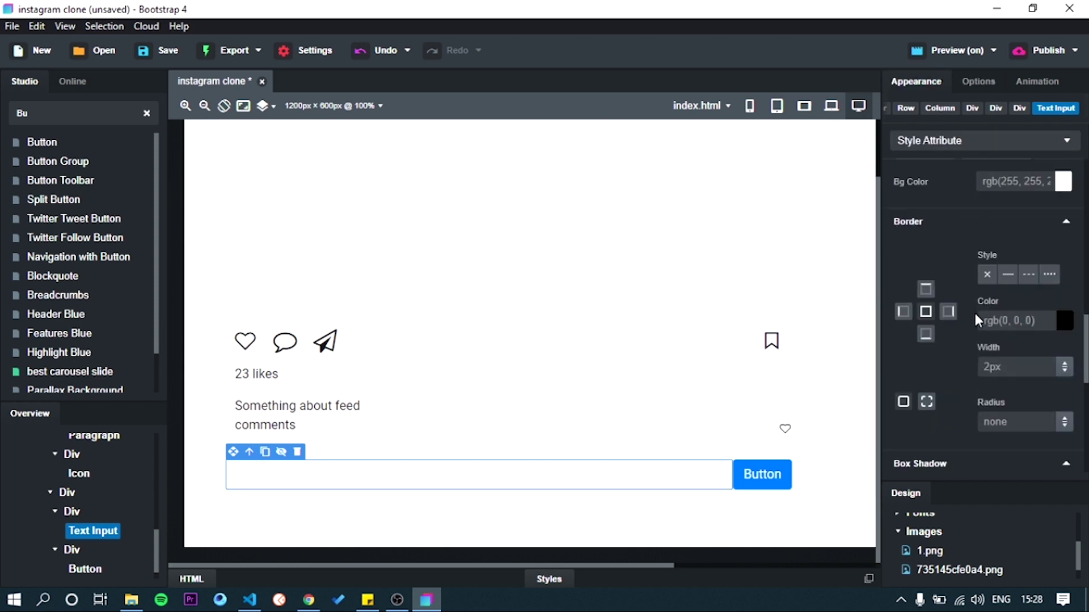
click(989, 276)
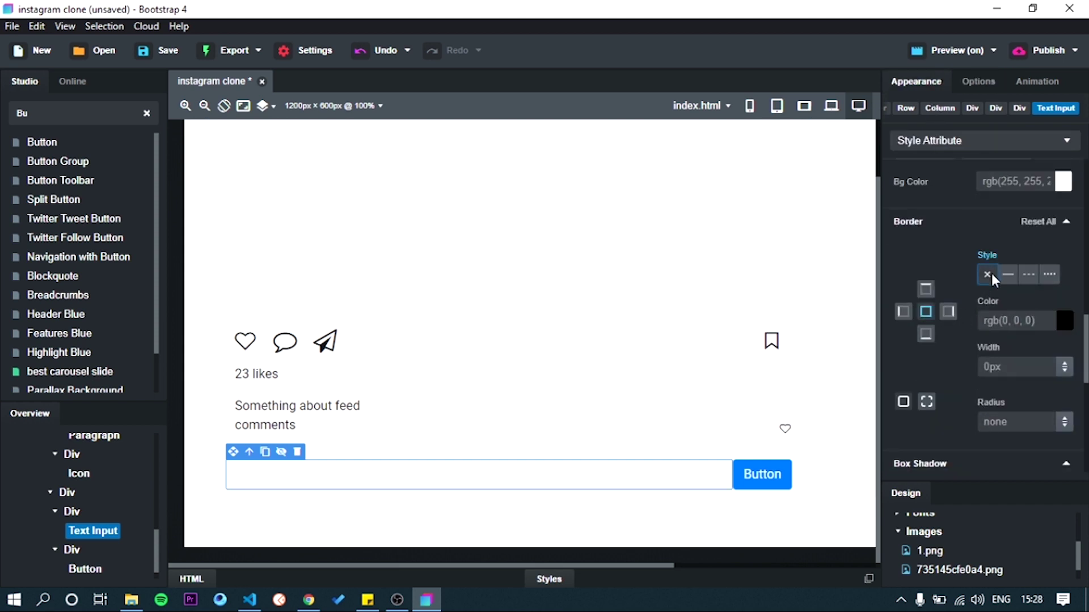
- Set the Text Input's placeholder to "Add a comment..." and copy the same text into its value
click(978, 81)
scroll(1009, 218, up, 5)
click(1002, 243)
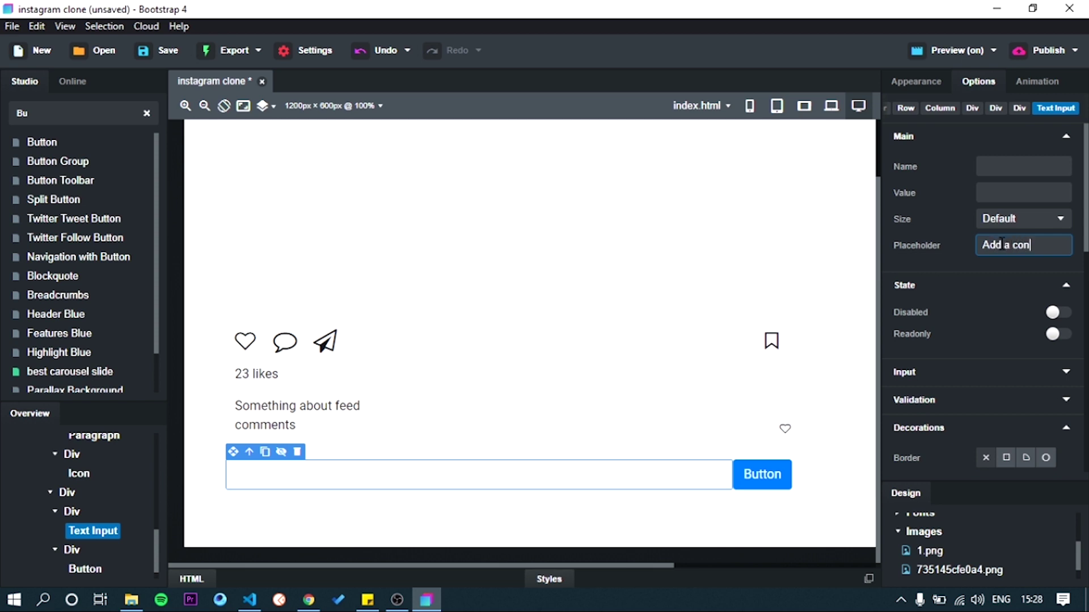
text(Add a comment...)
key(ctrl+a)
key(ctrl+c)
click(1005, 192)
key(ctrl+v)
- Give the comment Text Input a light grey font color and a left padding of 10px
click(927, 84)
click(1066, 324)
drag(808, 250, 788, 221)
click(1005, 329)
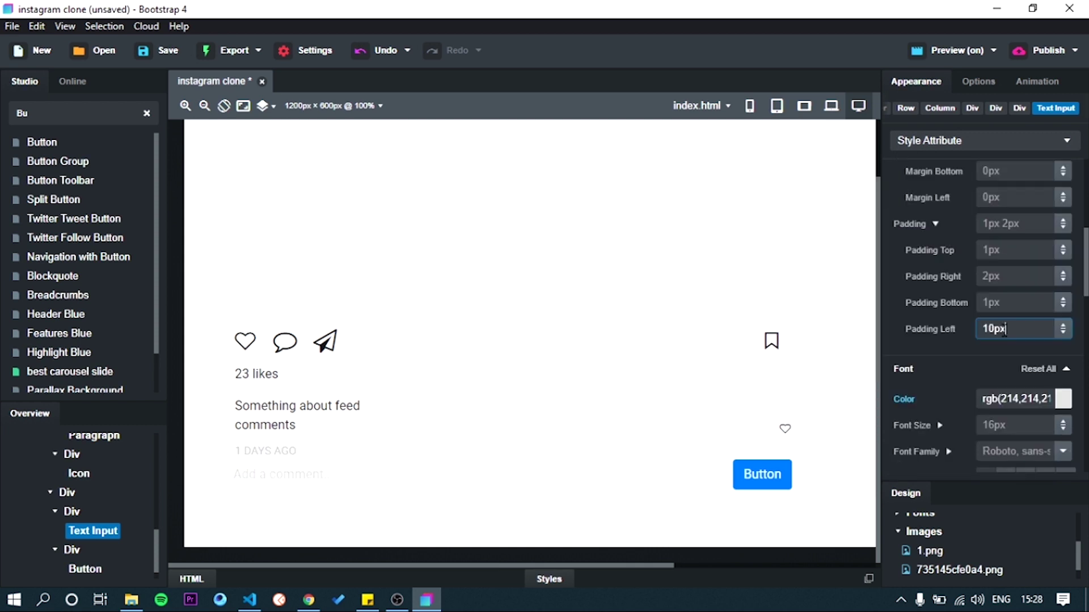
text(10px)
key(Return)
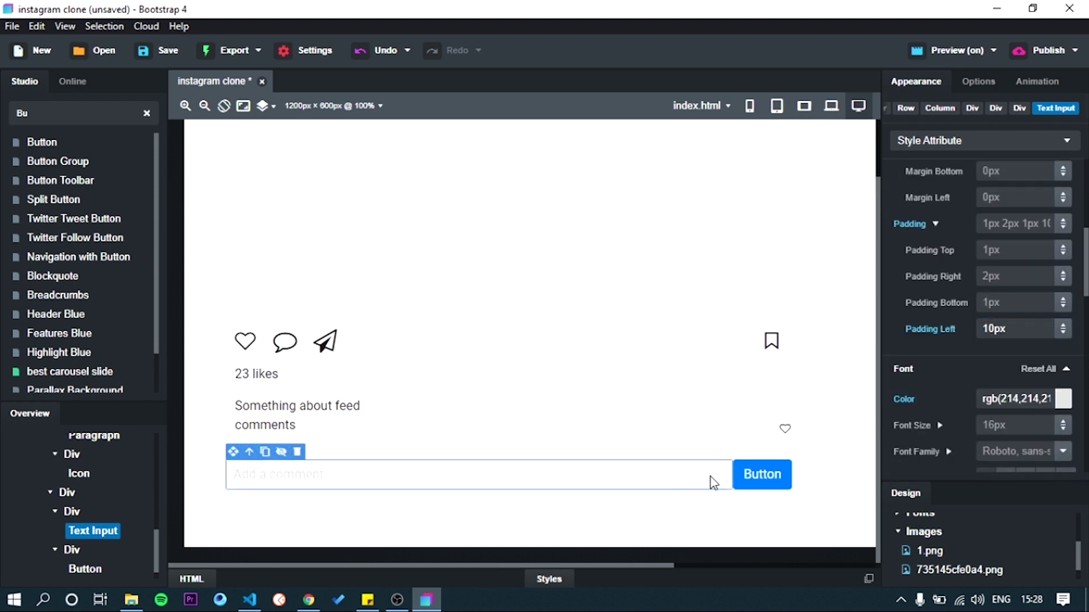
- Change the style of the Button beside the comment field to Link
click(744, 479)
click(978, 83)
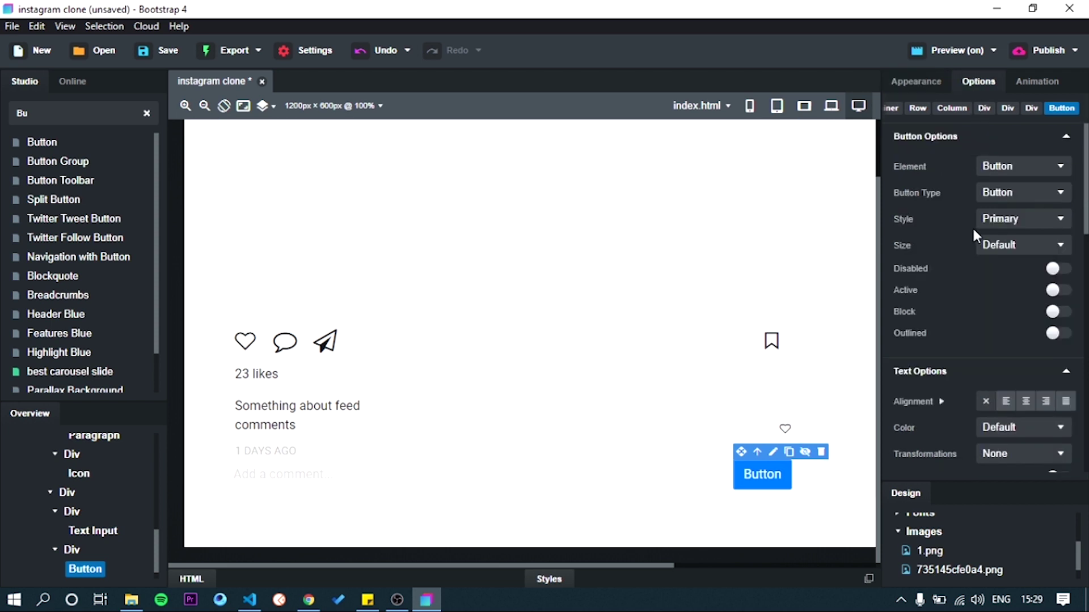
click(1010, 221)
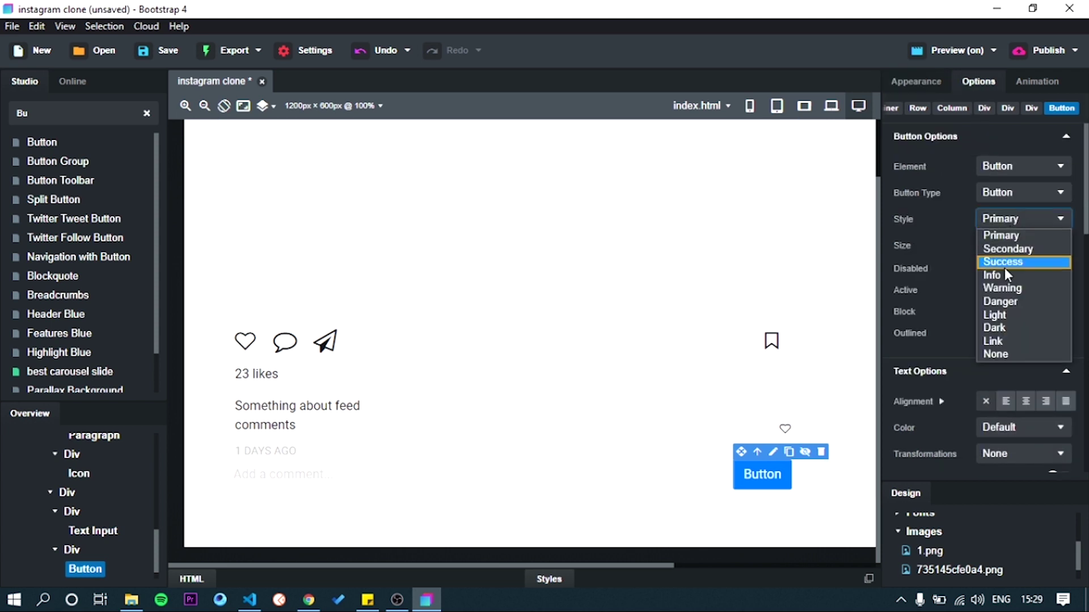
click(999, 341)
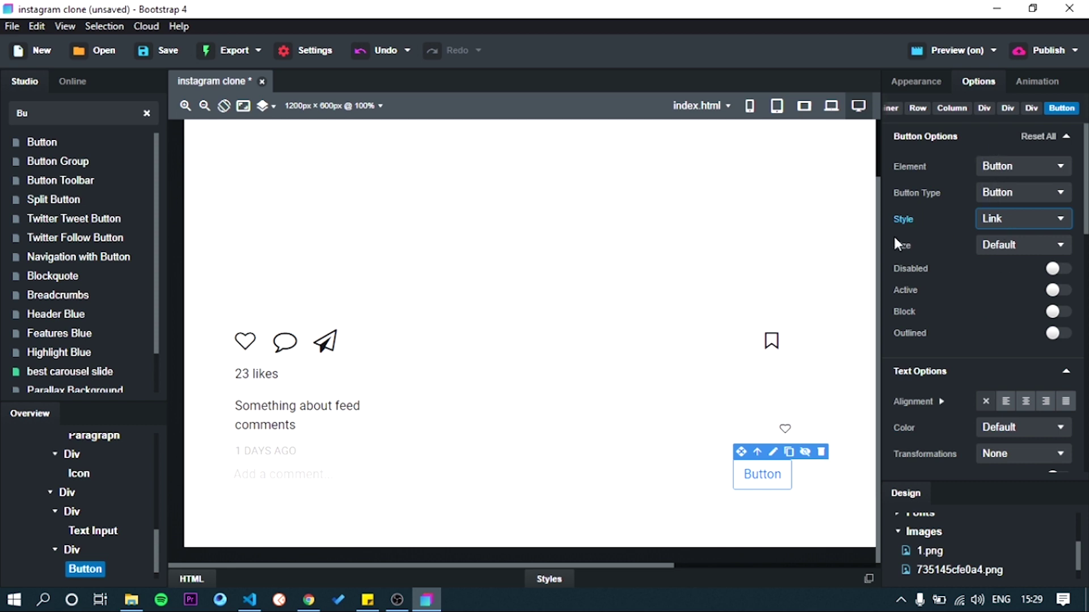
- Replace the label of the link-style Button with "Post"
click(777, 455)
key(BackSpace)
key(BackSpace)
key(BackSpace)
key(BackSpace)
key(BackSpace)
key(BackSpace)
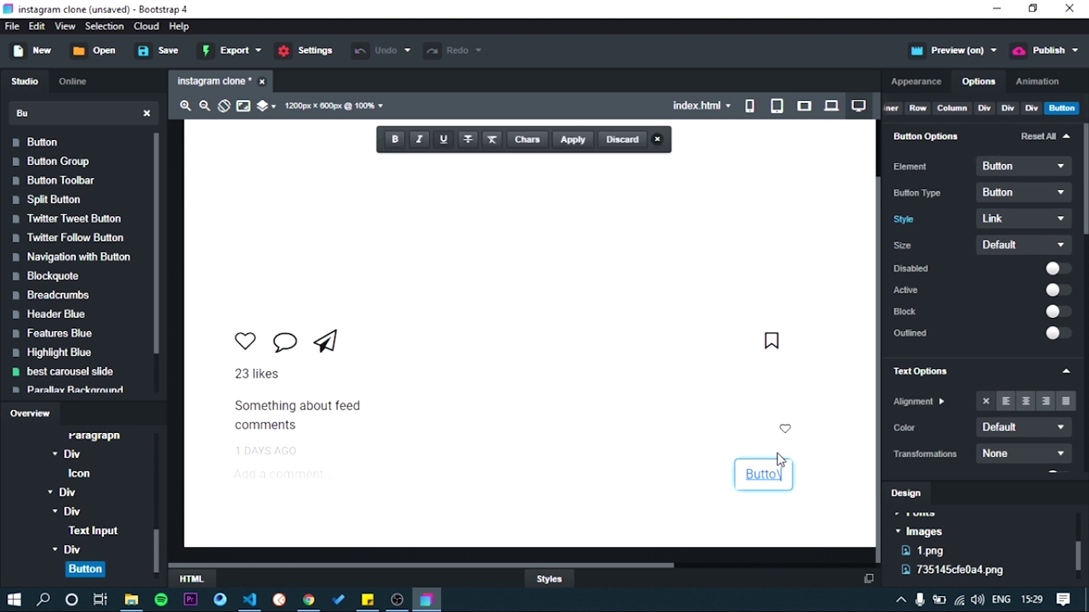
text(Post)
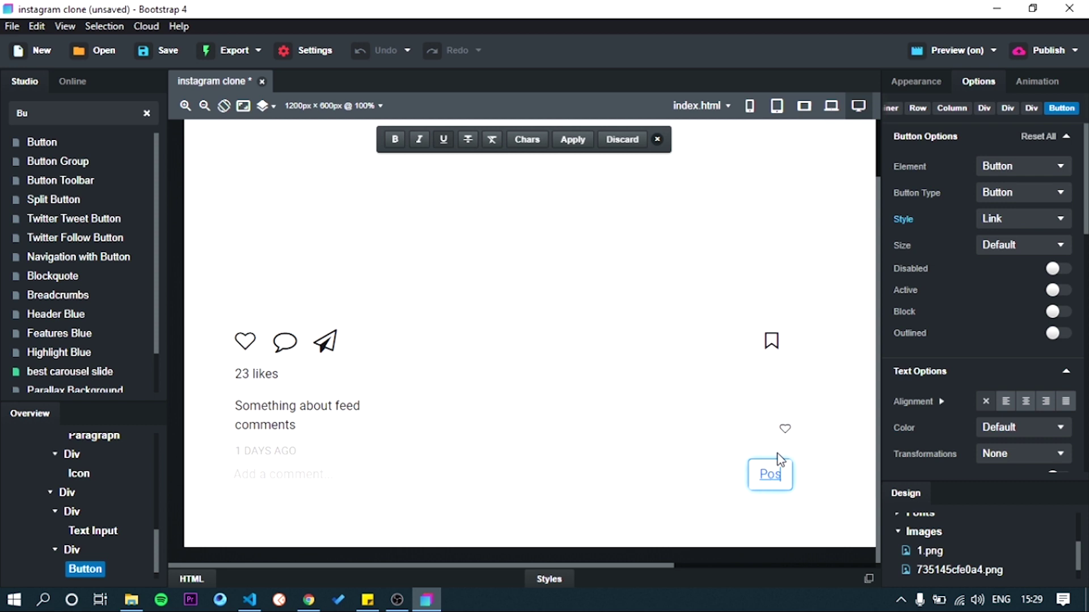
- Remove the border on all sides of the Post button by setting its border style to none
click(933, 85)
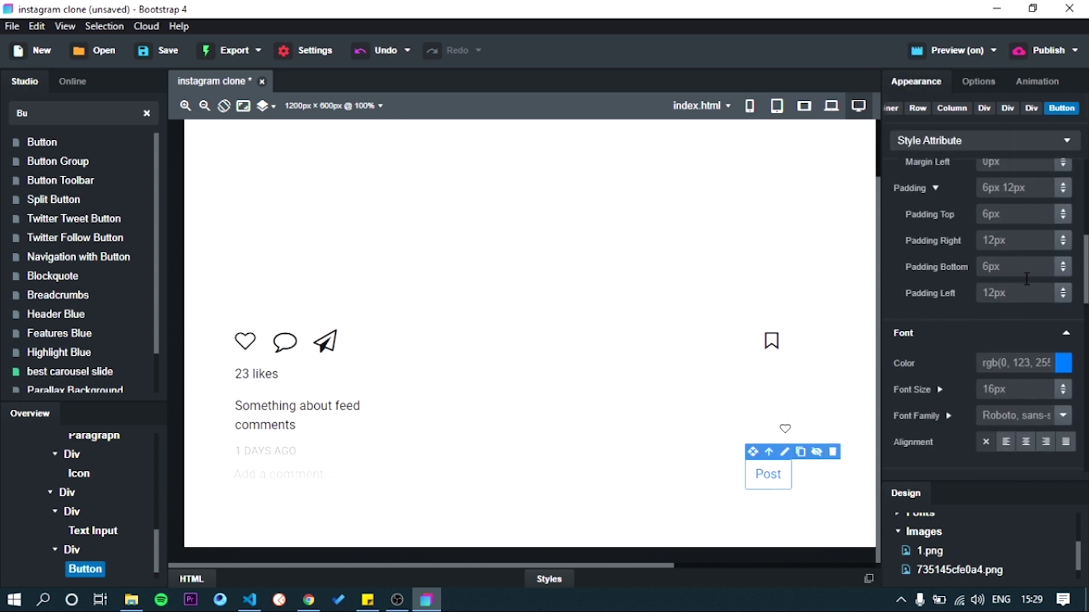
scroll(999, 306, down, 5)
scroll(964, 340, down, 2)
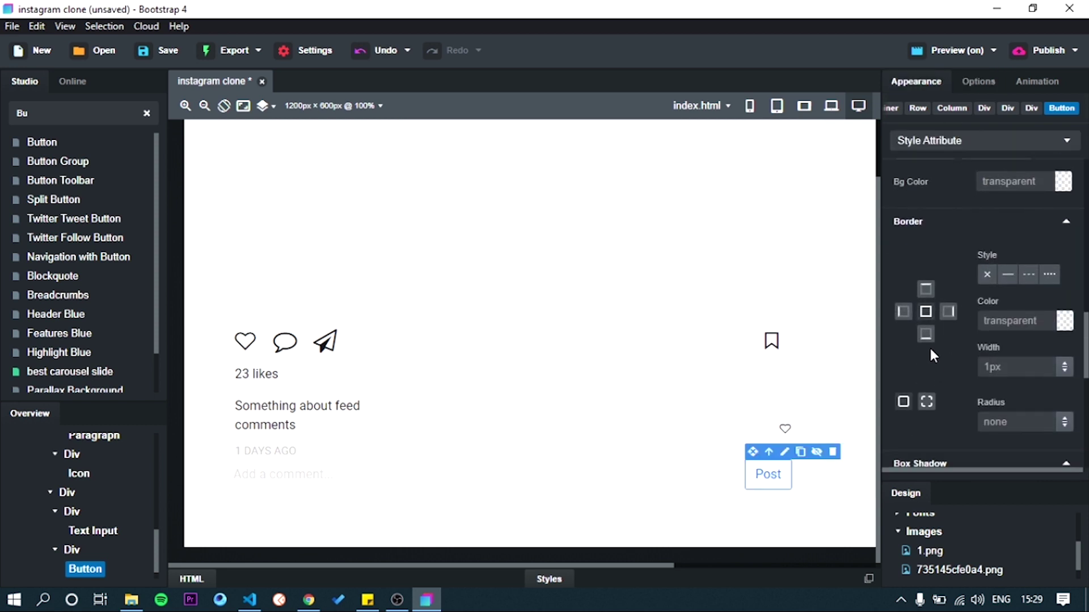
click(924, 312)
click(988, 275)
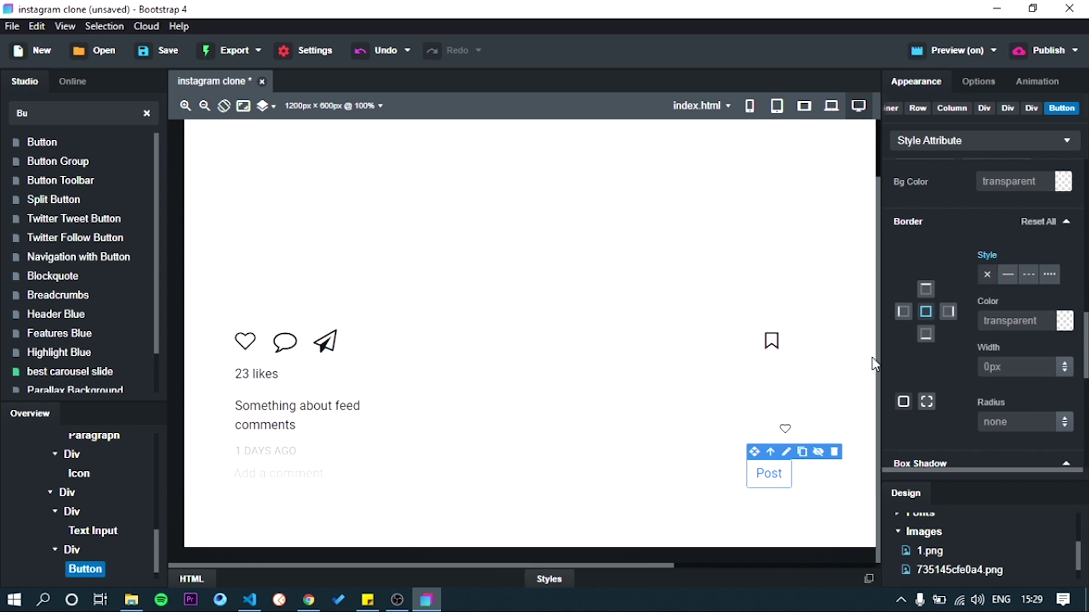
click(686, 428)
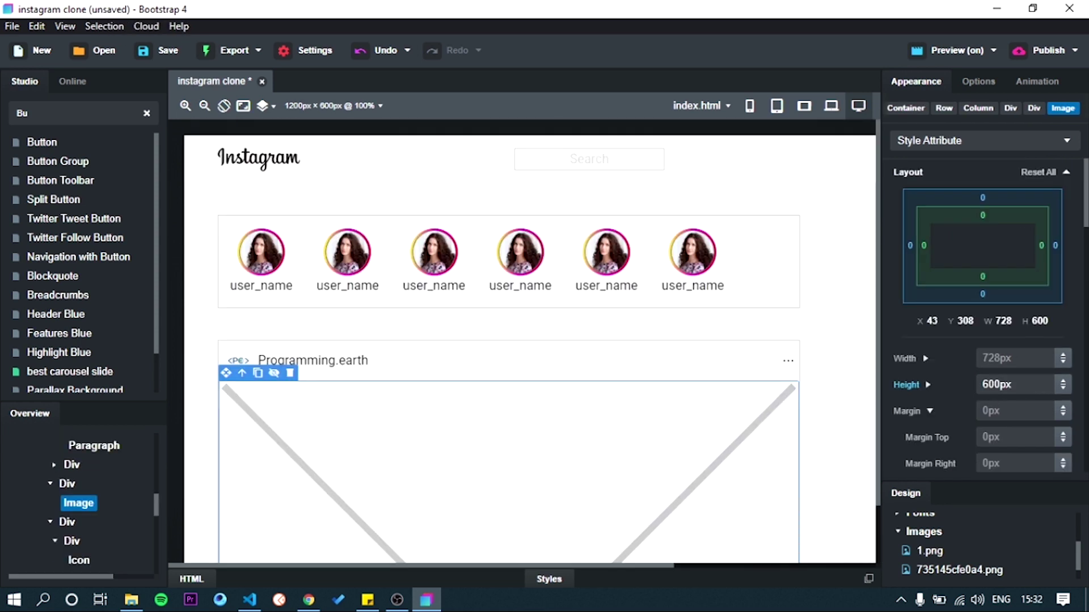
double_click(620, 457)
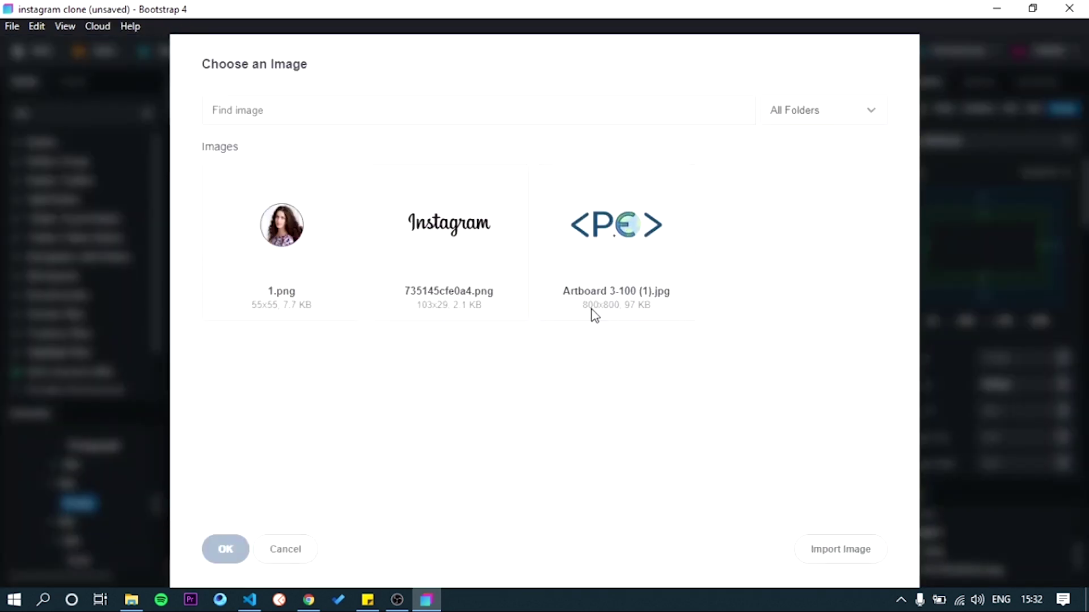
click(838, 551)
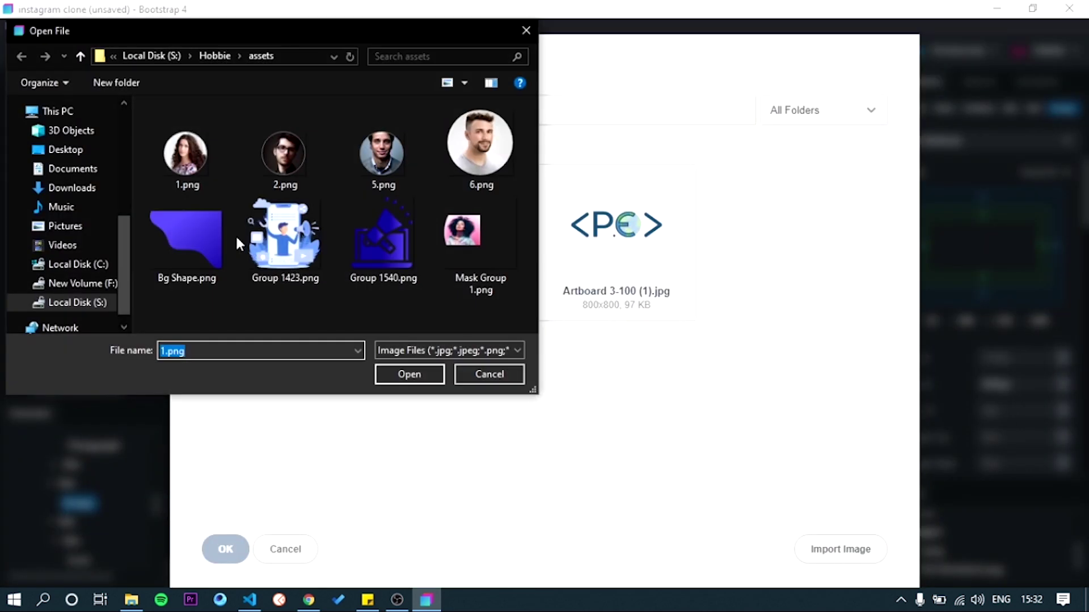
click(61, 189)
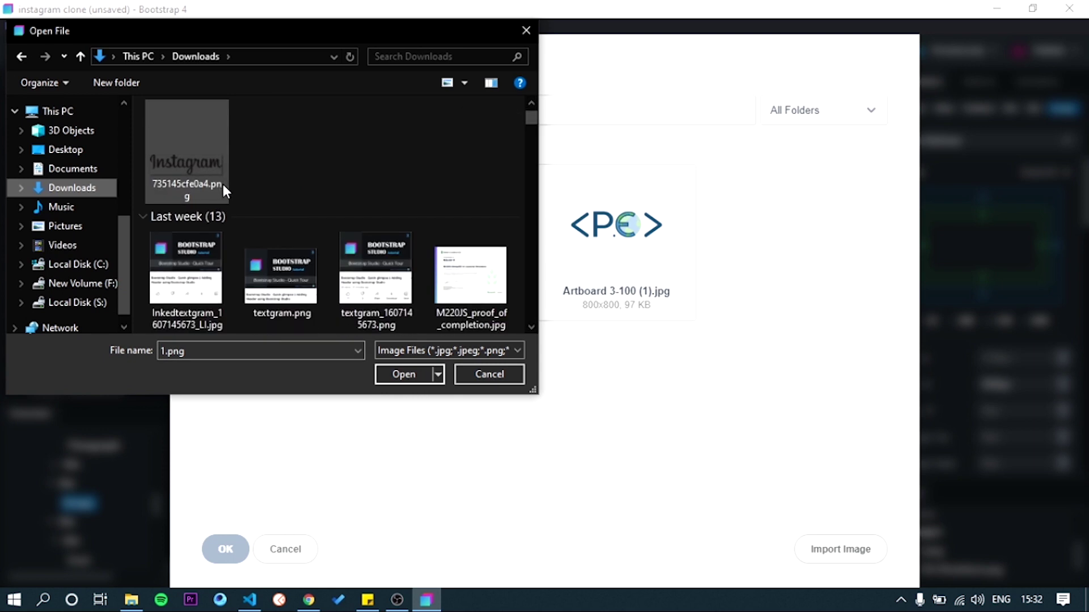
click(187, 272)
click(403, 375)
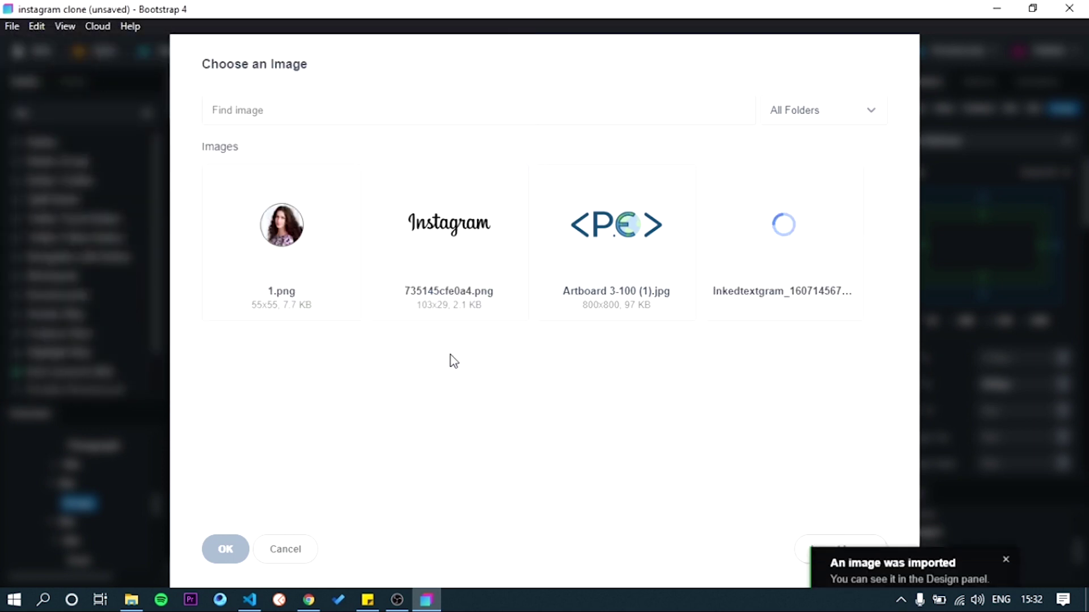
click(781, 270)
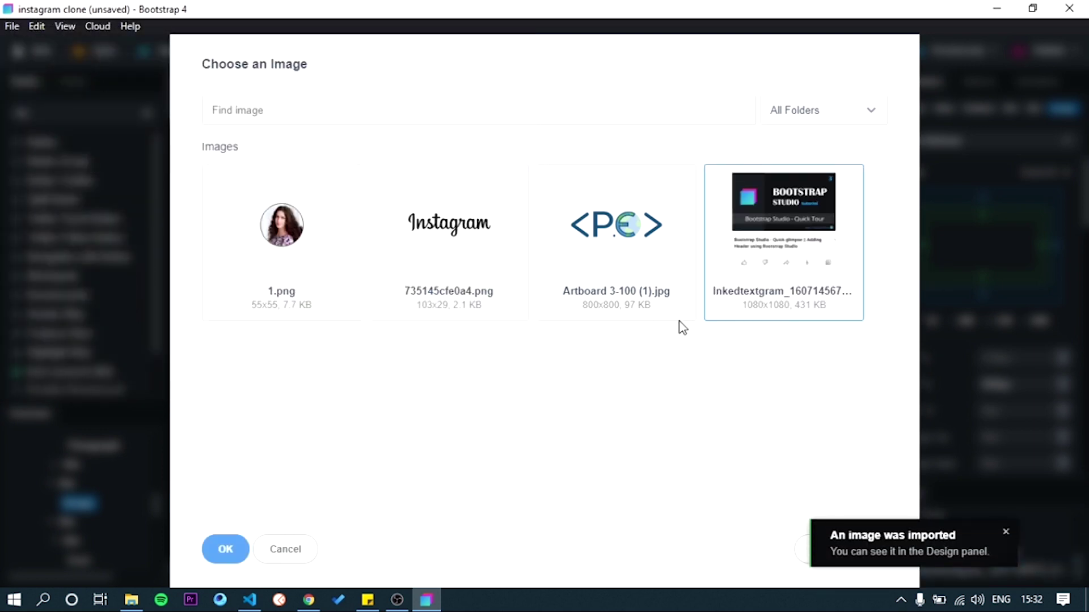
click(237, 539)
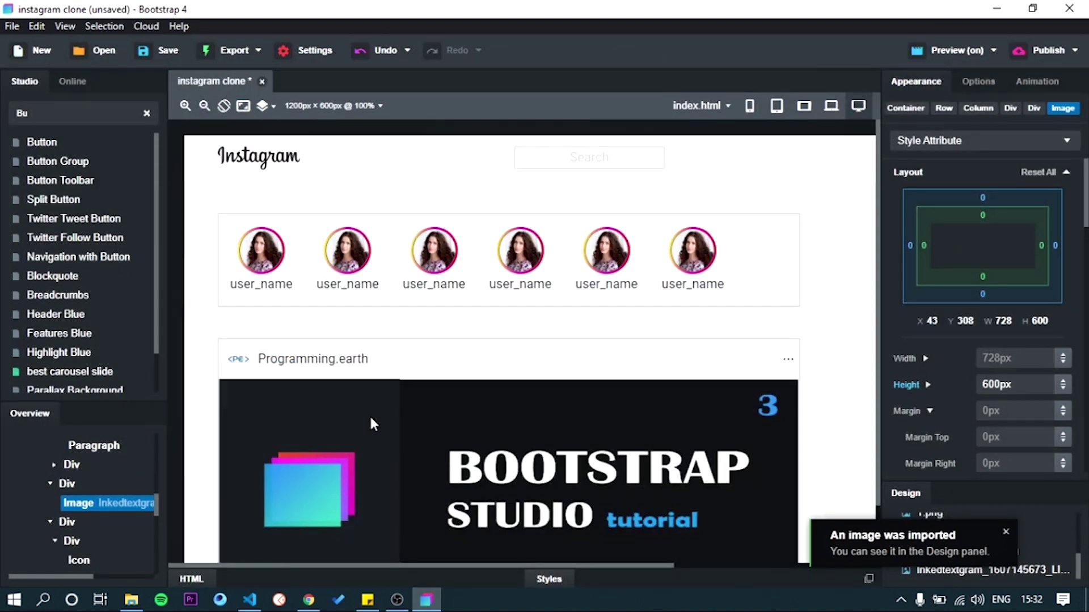
- Review the feed posts in the browser preview of the clone, from header and image down to the comment row
scroll(369, 414, down, 5)
scroll(373, 420, up, 2)
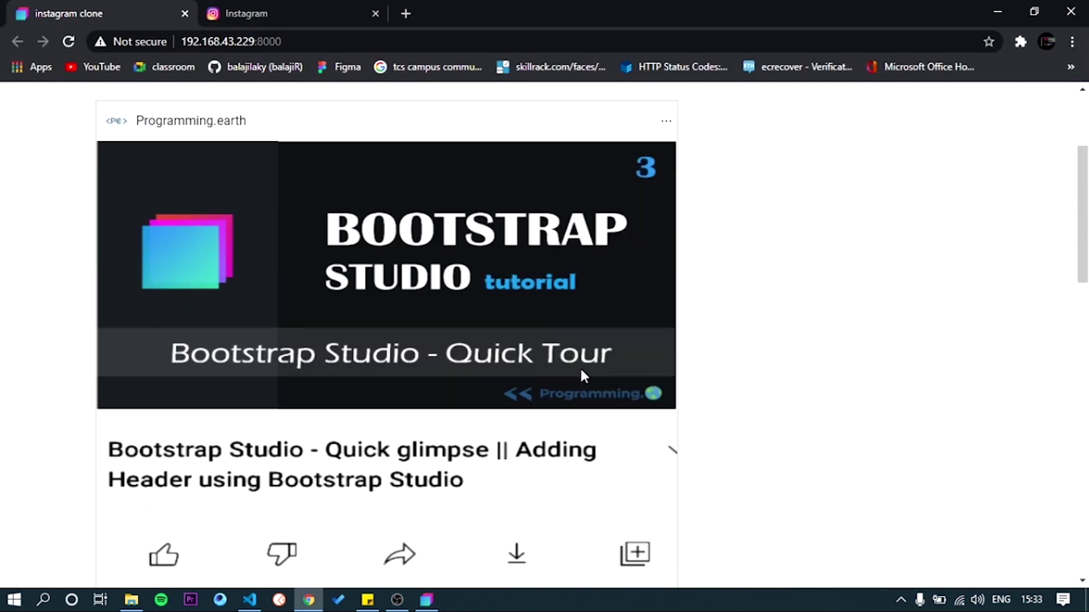
scroll(580, 366, down, 10)
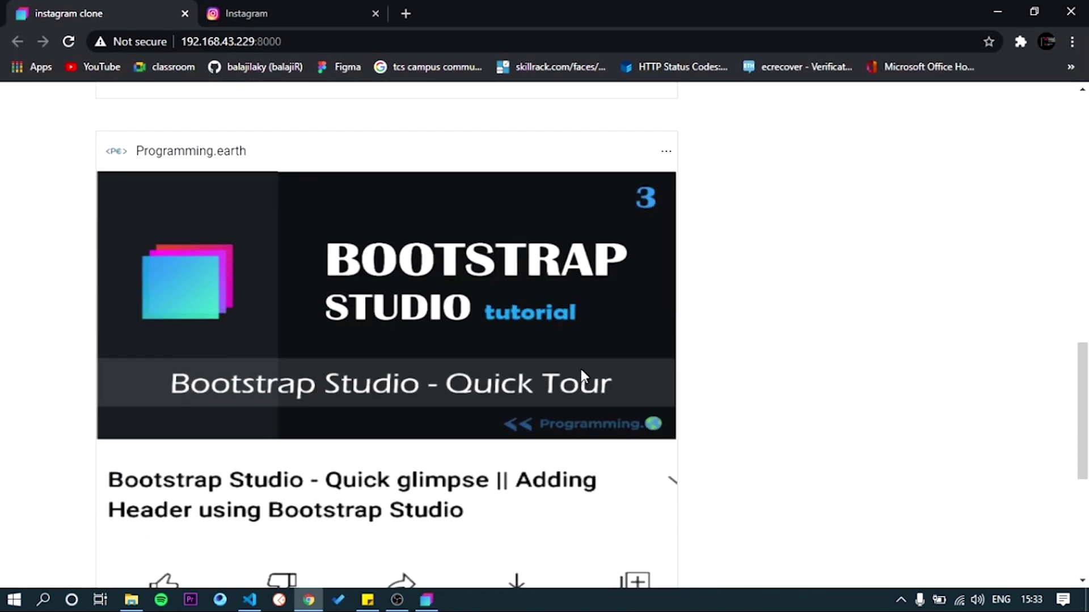
scroll(579, 366, down, 6)
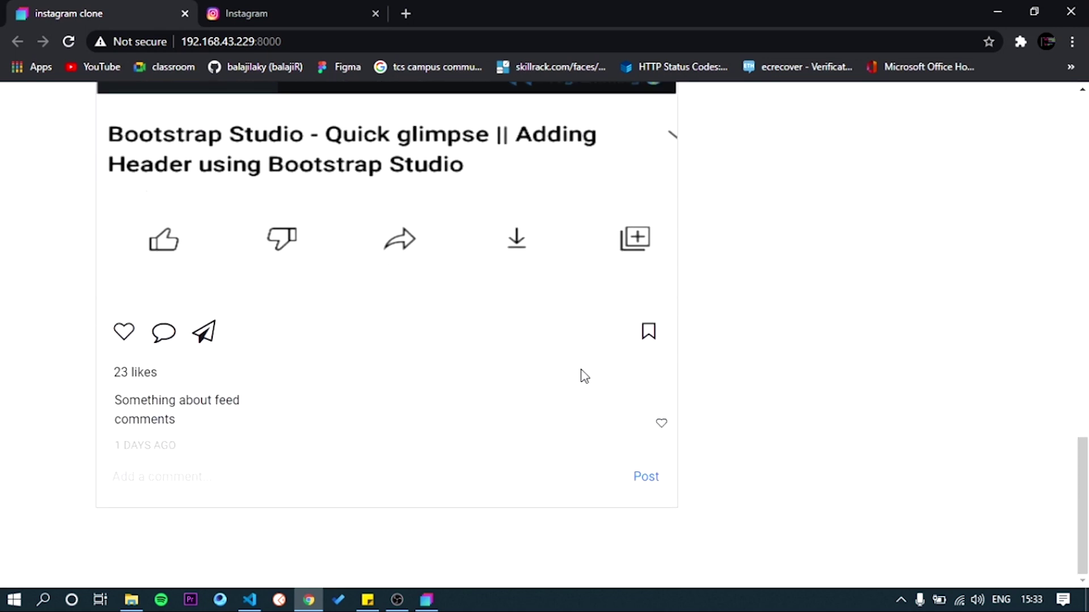
scroll(584, 376, up, 15)
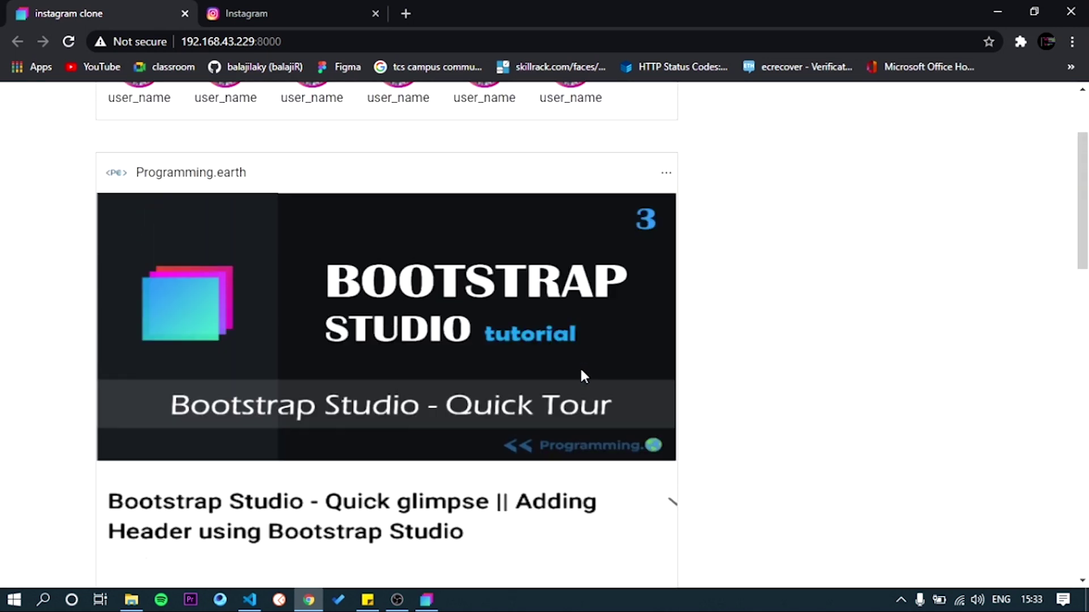
scroll(584, 377, up, 3)
- Compare the clone's preview with the real Instagram home page in the browser, and return to Bootstrap Studio to look over the feeds Div
click(269, 12)
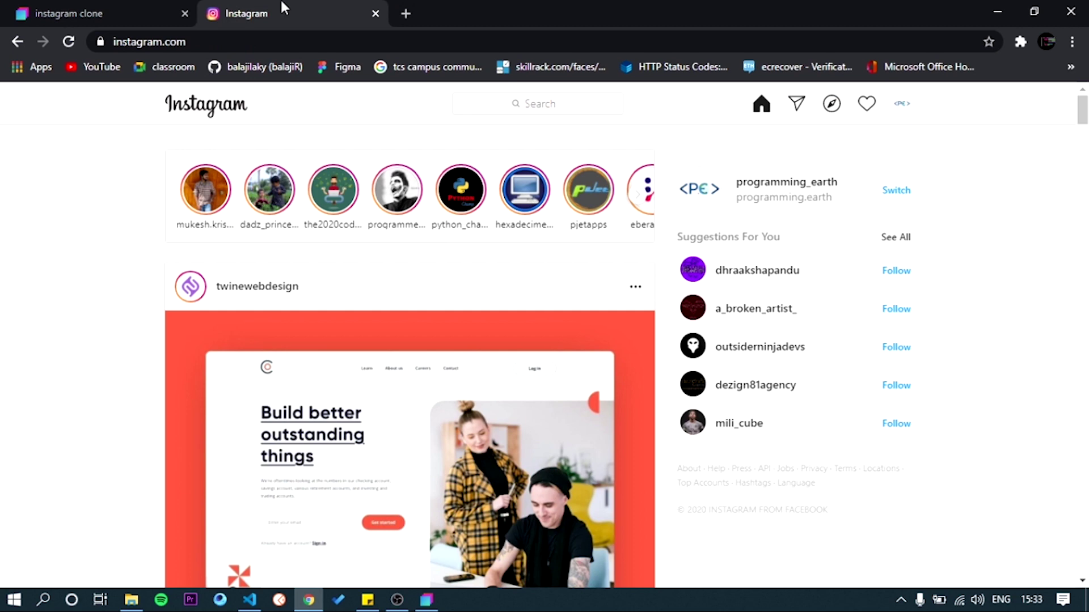
click(128, 10)
click(241, 11)
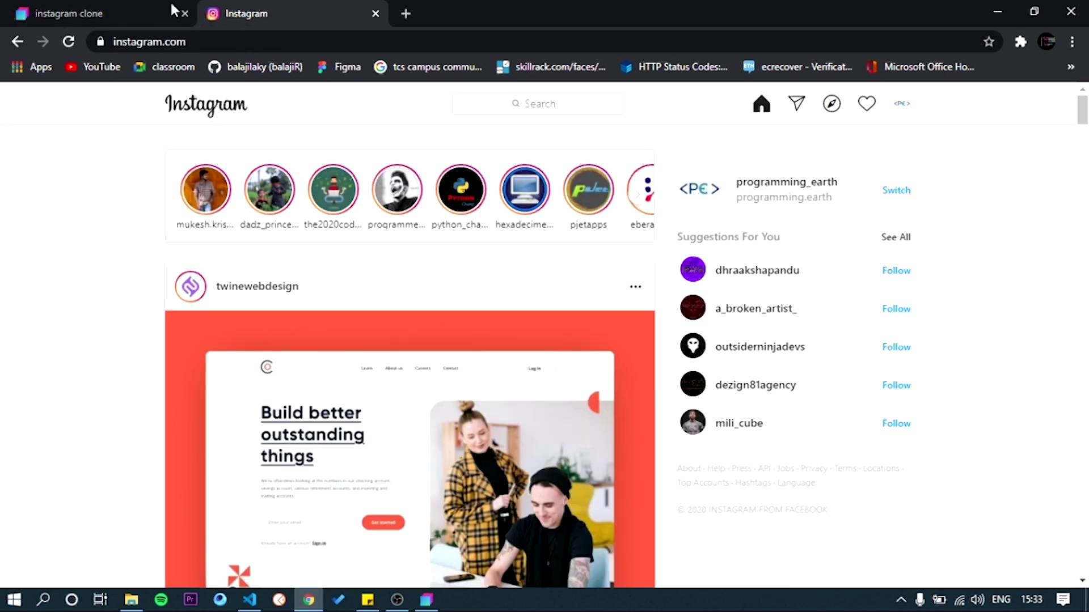
click(136, 11)
click(230, 10)
key(alt+Tab)
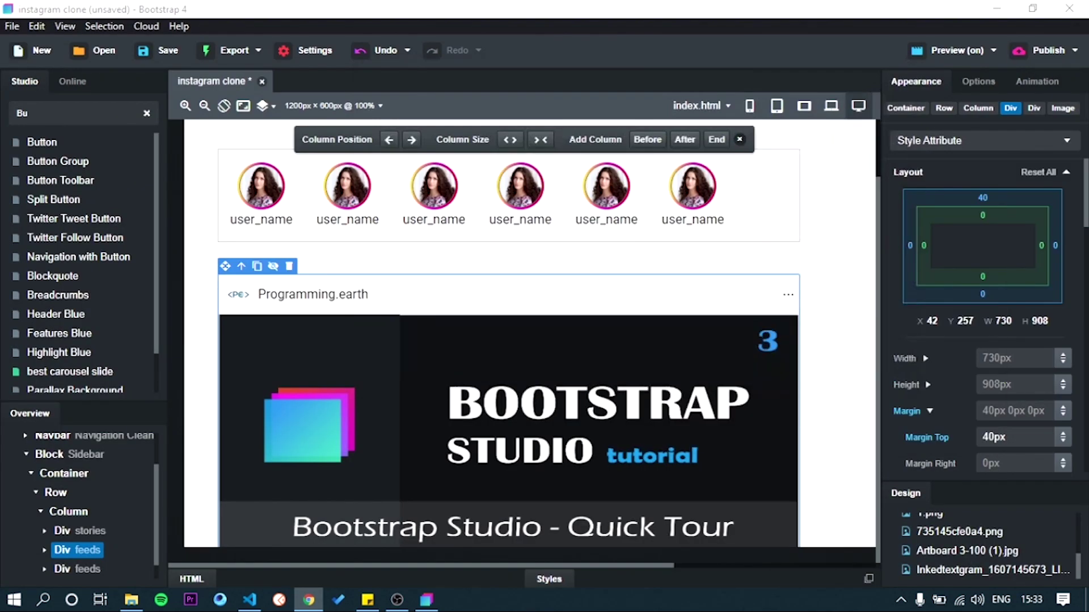
scroll(441, 204, down, 3)
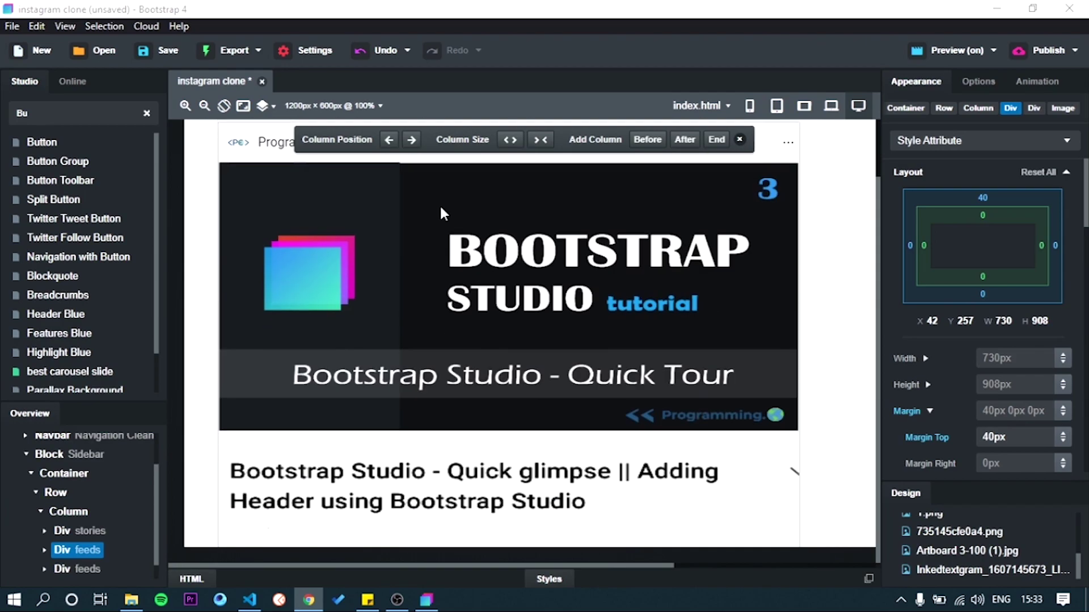
scroll(441, 204, up, 3)
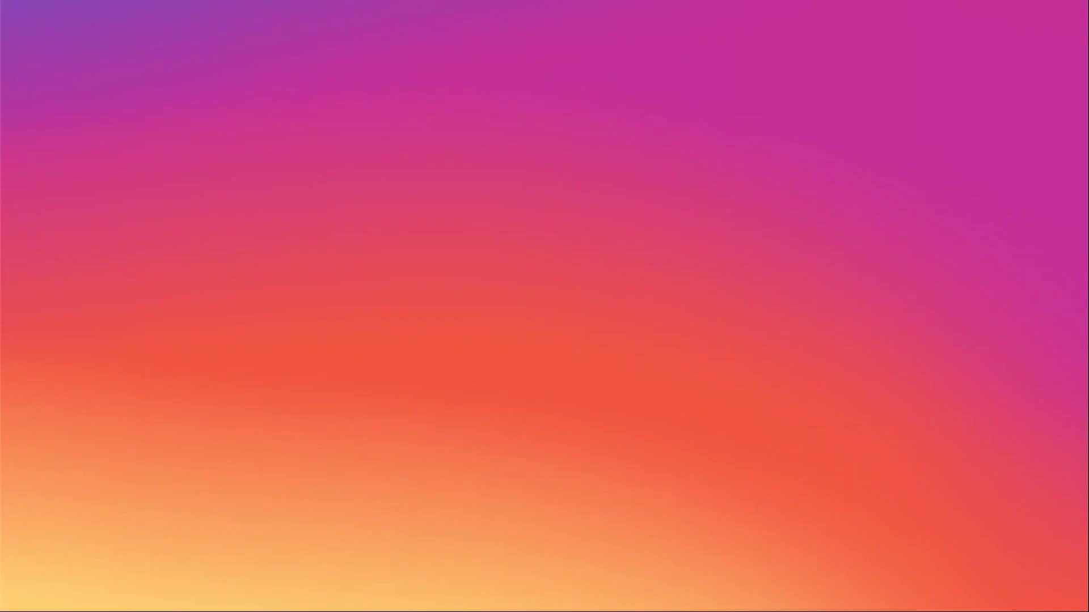